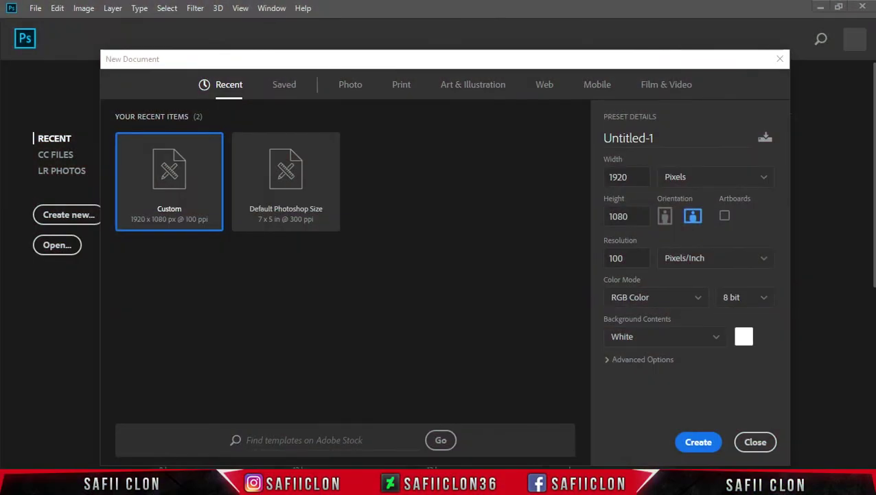
# Create Untitled-1 at 1920 × 1080 px, 100 pixels/inch, RGB 8-bit, white background
pyautogui.click(171, 196)
pyautogui.moveTo(630, 177); pyautogui.dragTo(609, 177)
pyautogui.click(636, 217)
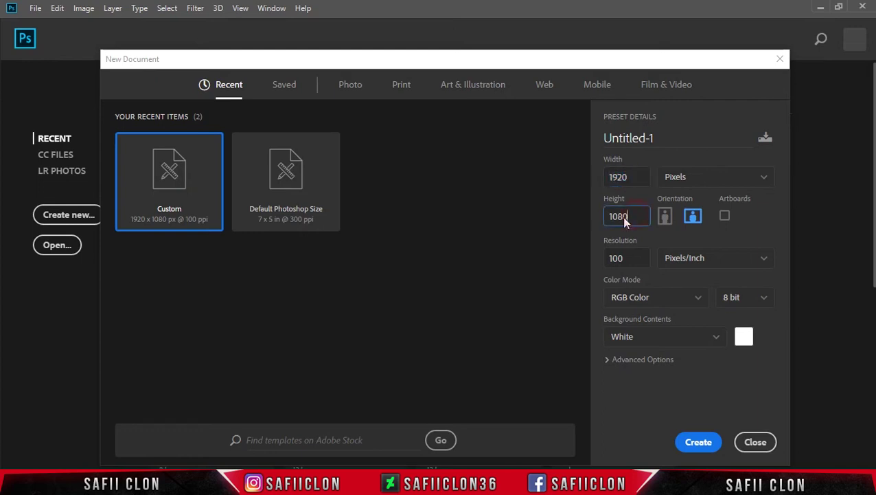
pyautogui.click(679, 178)
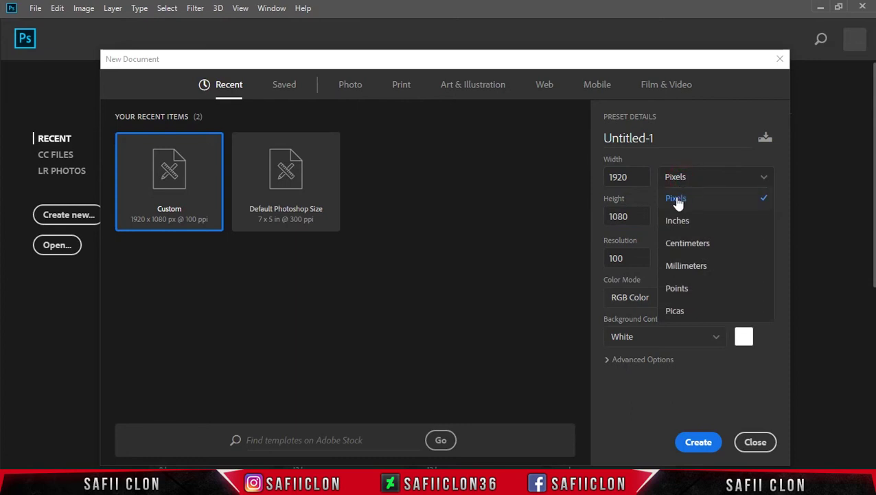
pyautogui.click(679, 199)
pyautogui.moveTo(627, 265); pyautogui.dragTo(612, 266)
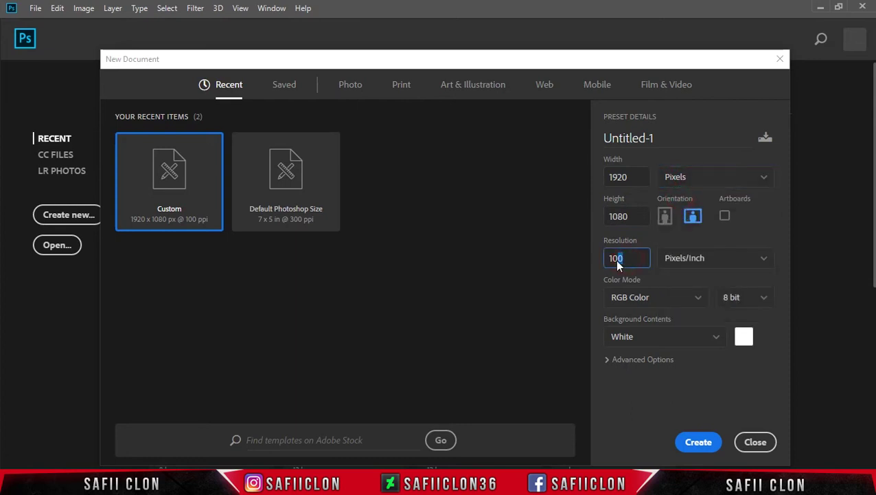
pyautogui.click(680, 264)
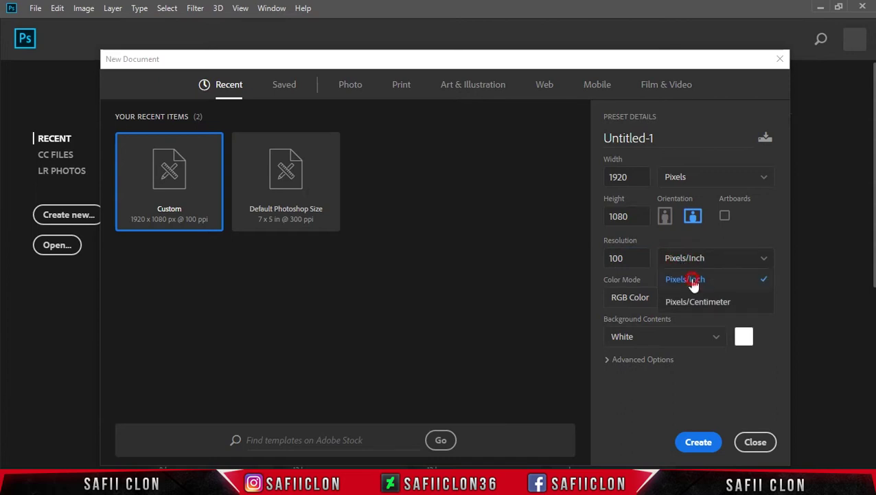
pyautogui.click(693, 284)
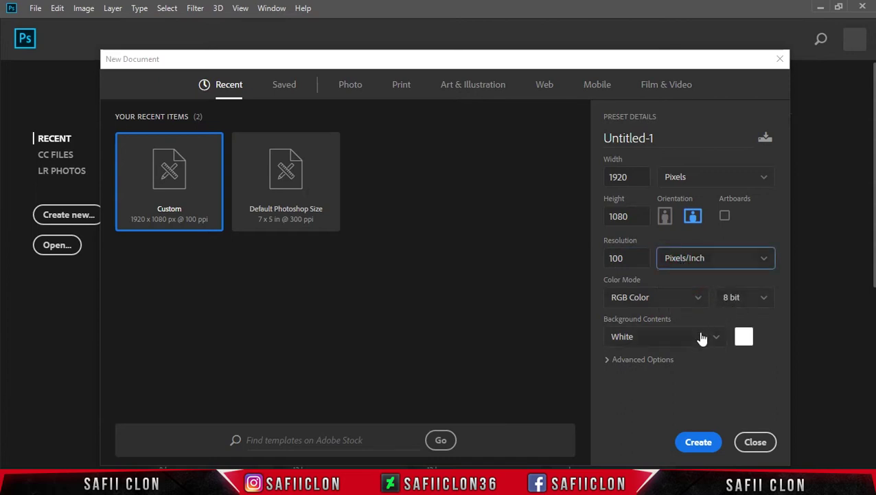
pyautogui.click(702, 444)
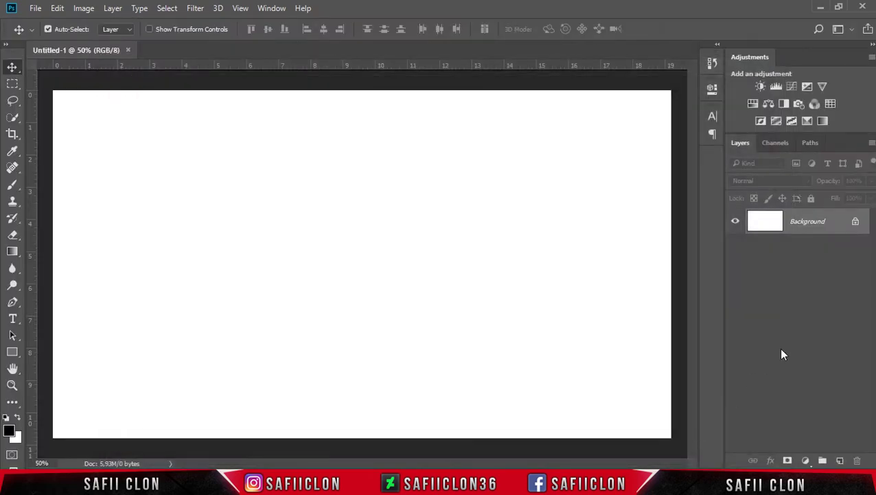
# Add a Solid Color fill layer with hex 0a8bce, turning the canvas blue
pyautogui.click(807, 461)
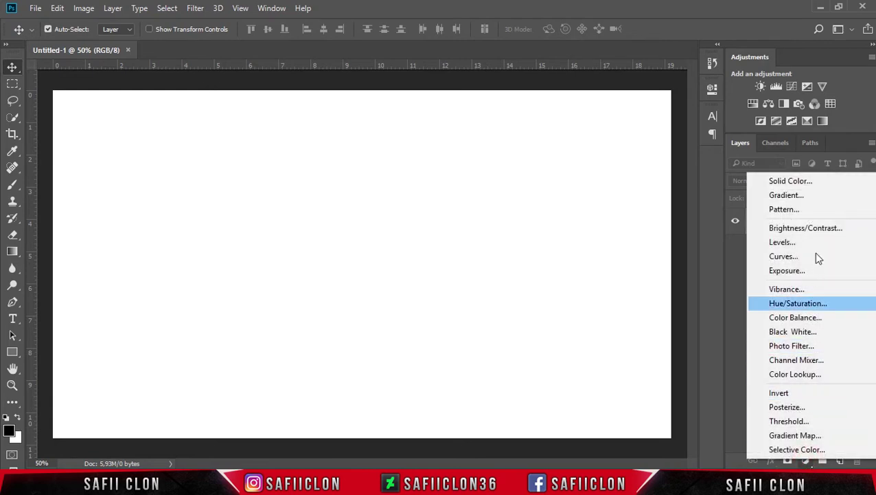
pyautogui.click(797, 181)
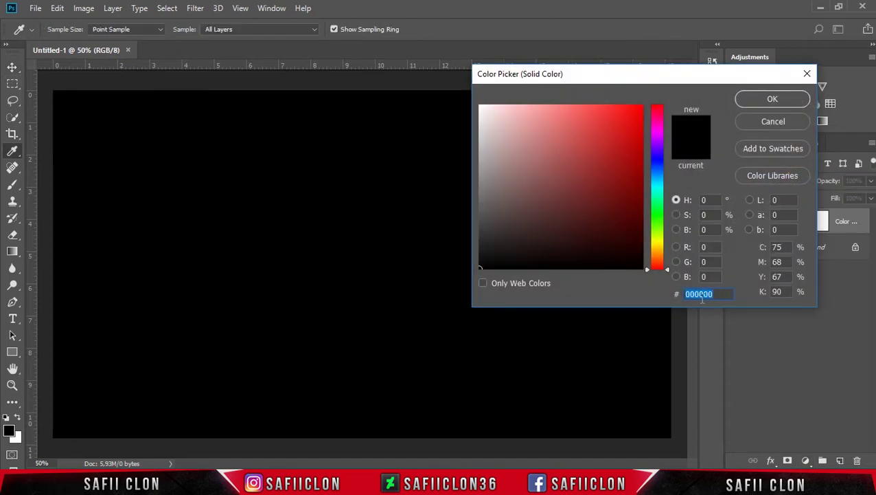
pyautogui.moveTo(711, 296); pyautogui.dragTo(699, 295)
pyautogui.write('0a8bce')
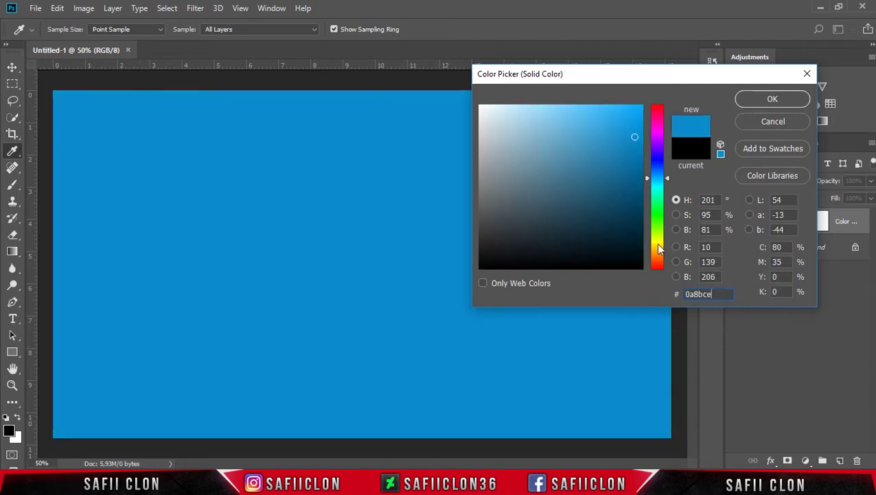
pyautogui.click(775, 100)
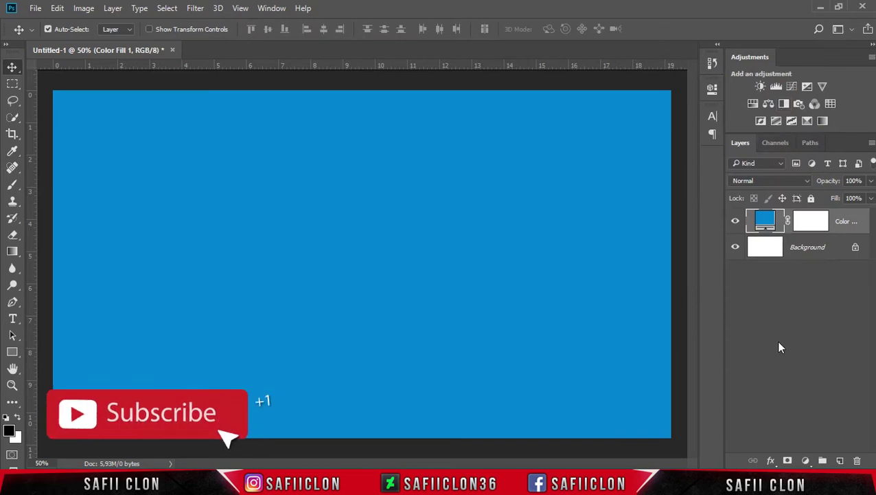
# Group the blue Color Fill layer into a new group named Background
pyautogui.rightClick(849, 219)
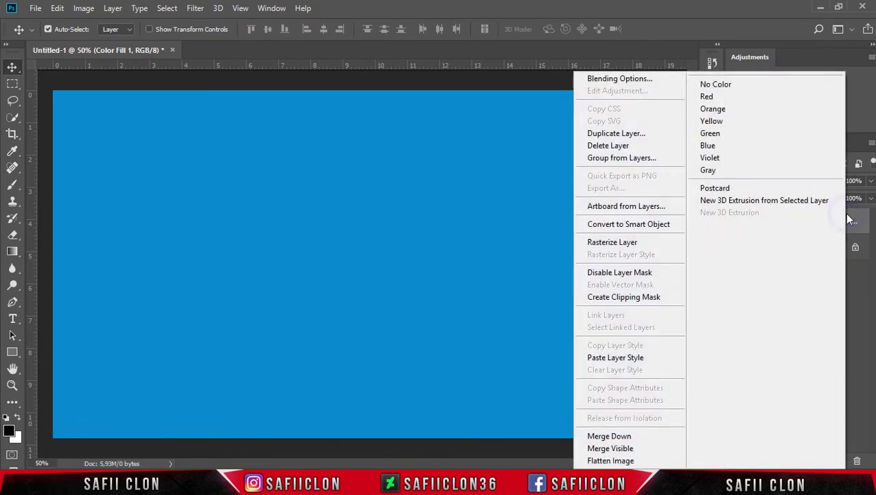
pyautogui.click(621, 158)
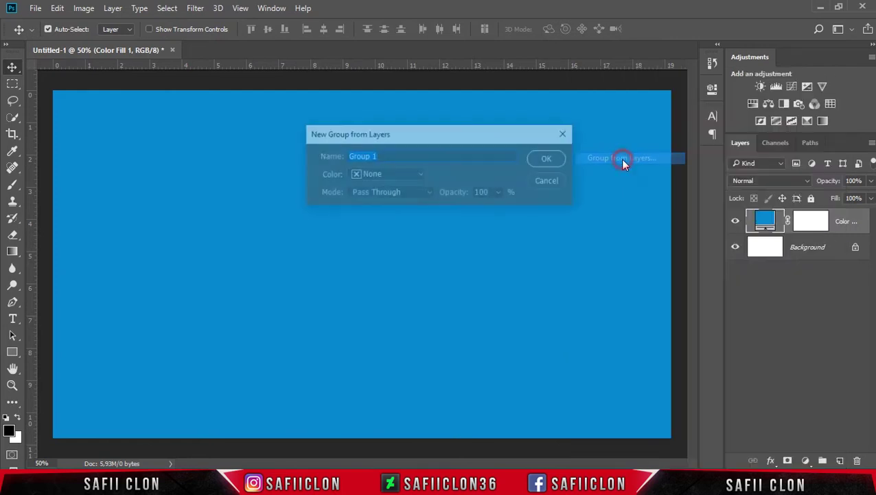
pyautogui.write('Background')
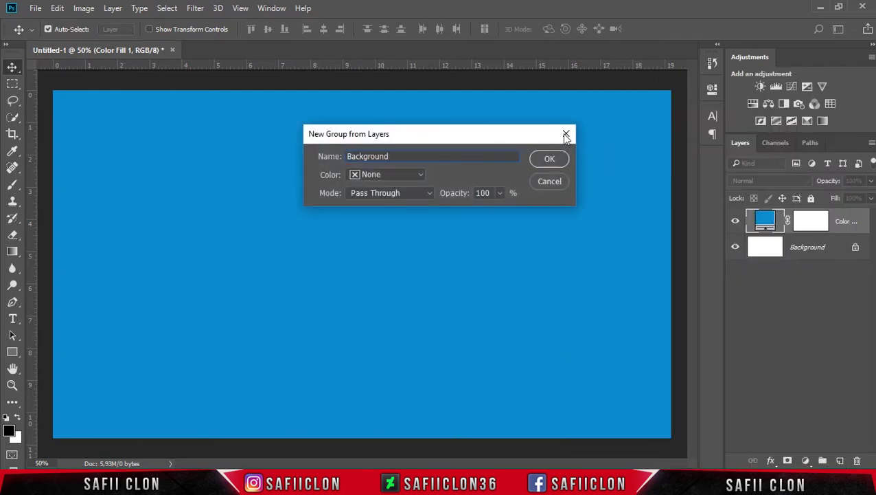
pyautogui.click(548, 158)
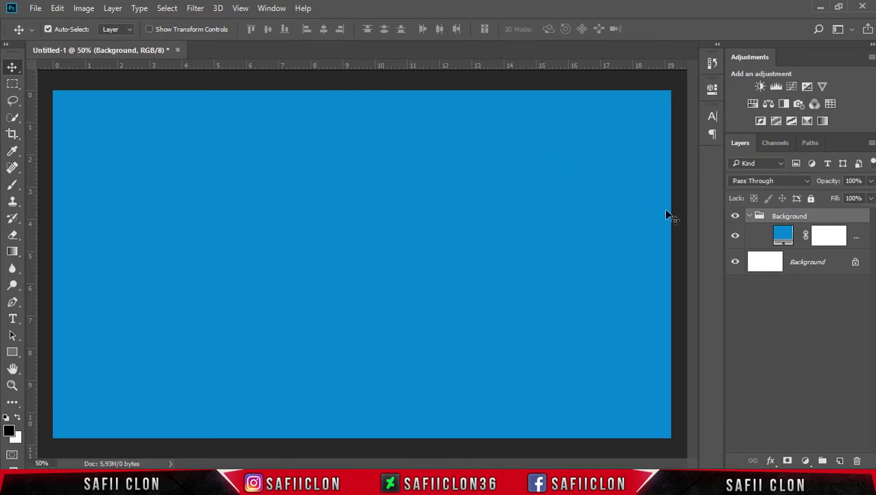
# Collapse the Background group and toggle its visibility to compare, leaving it visible
pyautogui.click(751, 217)
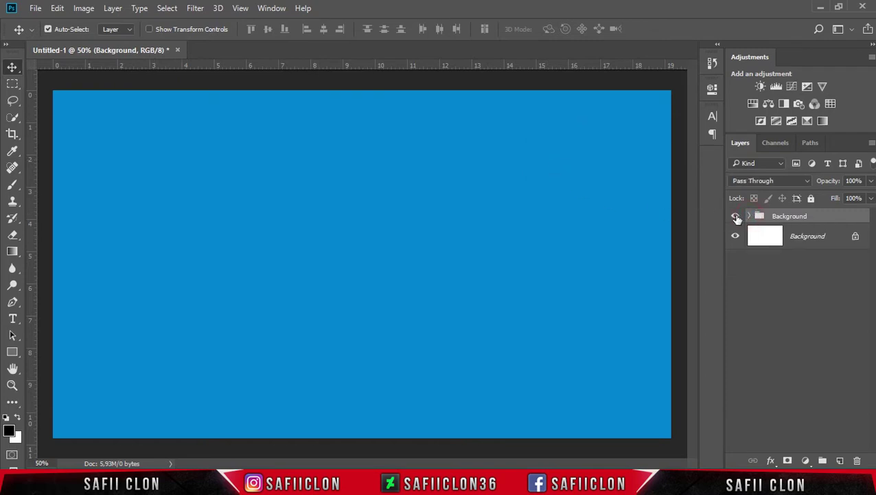
pyautogui.click(737, 217)
pyautogui.click(737, 217)
pyautogui.click(737, 217)
pyautogui.click(737, 217)
pyautogui.click(738, 217)
# Select the Horizontal Type Tool with the Bebas Neue Regular font
pyautogui.click(12, 319)
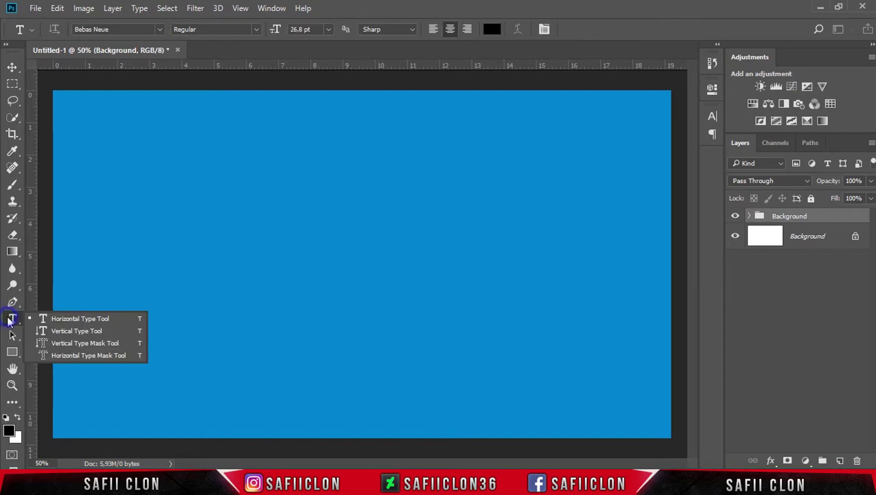
pyautogui.click(66, 317)
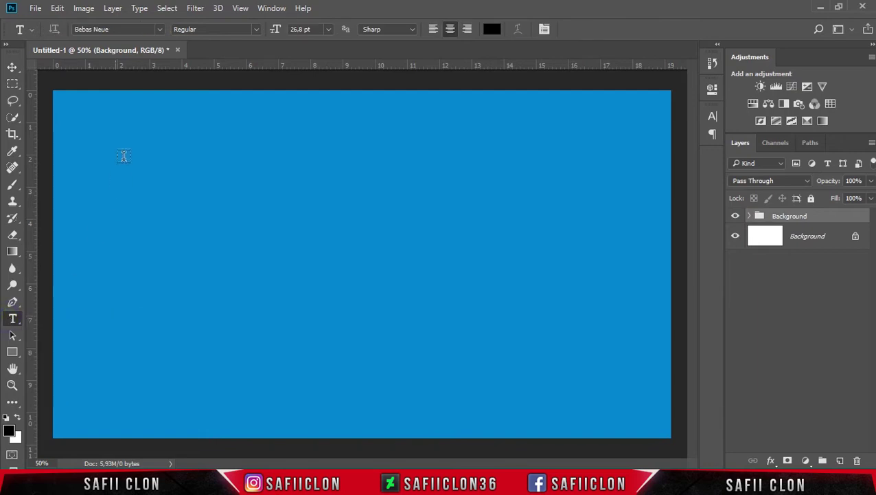
pyautogui.click(161, 30)
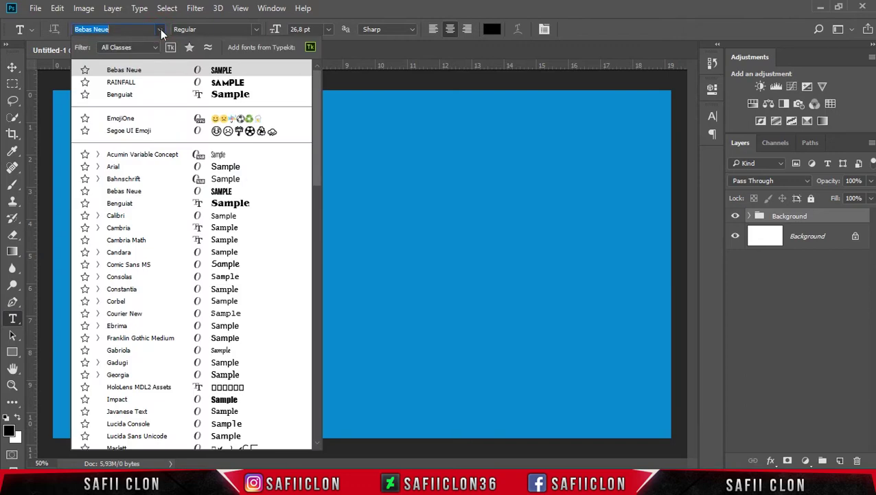
pyautogui.click(155, 69)
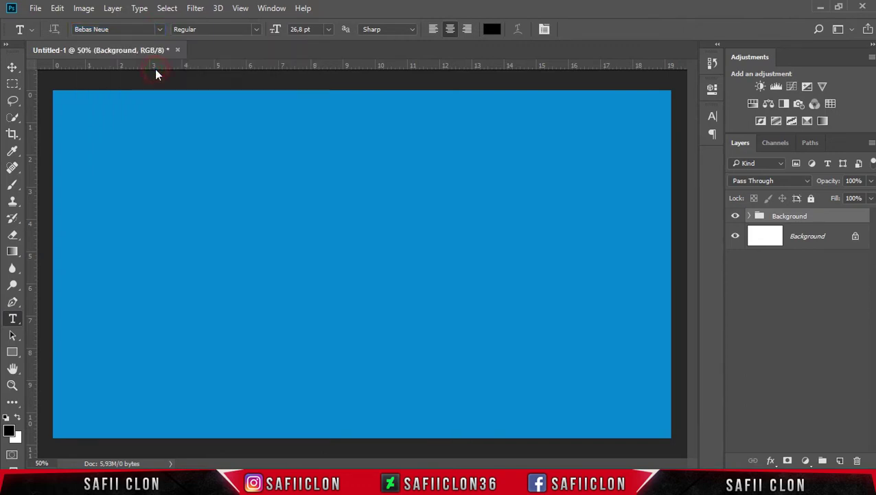
pyautogui.click(256, 27)
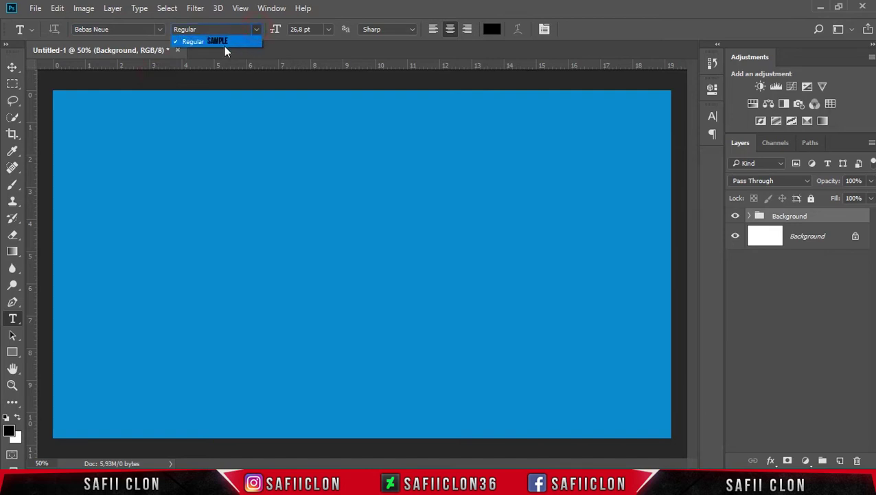
pyautogui.click(219, 43)
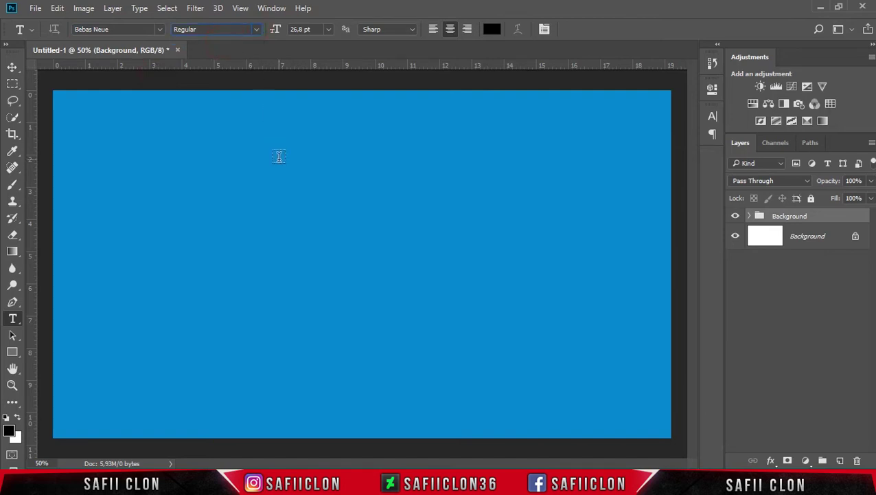
# Type VINTAGE on the canvas's left side, enlarge it to 305.8 pt and commit
pyautogui.click(244, 271)
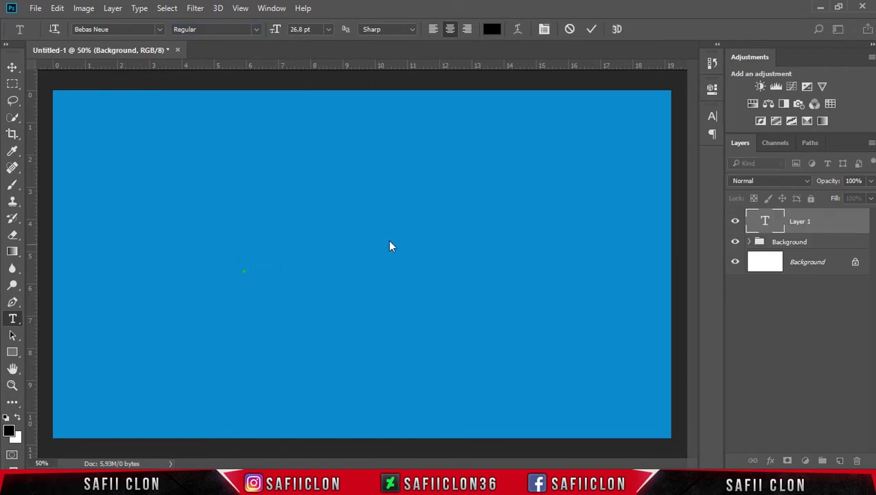
pyautogui.write('VINTAGE')
pyautogui.moveTo(261, 265); pyautogui.dragTo(230, 266)
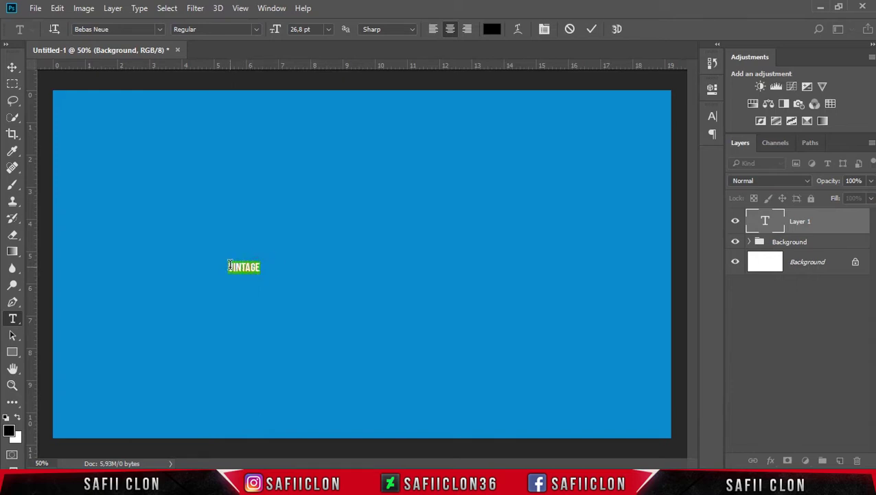
pyautogui.moveTo(275, 31); pyautogui.dragTo(457, 47)
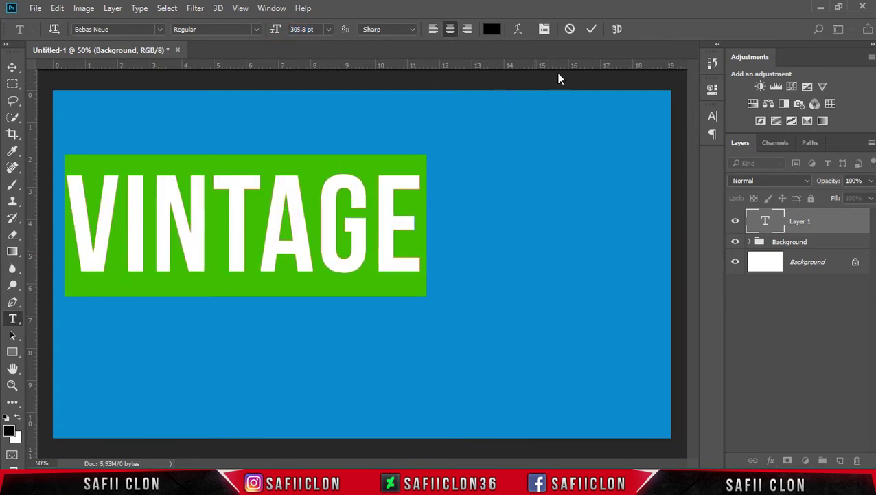
pyautogui.click(591, 29)
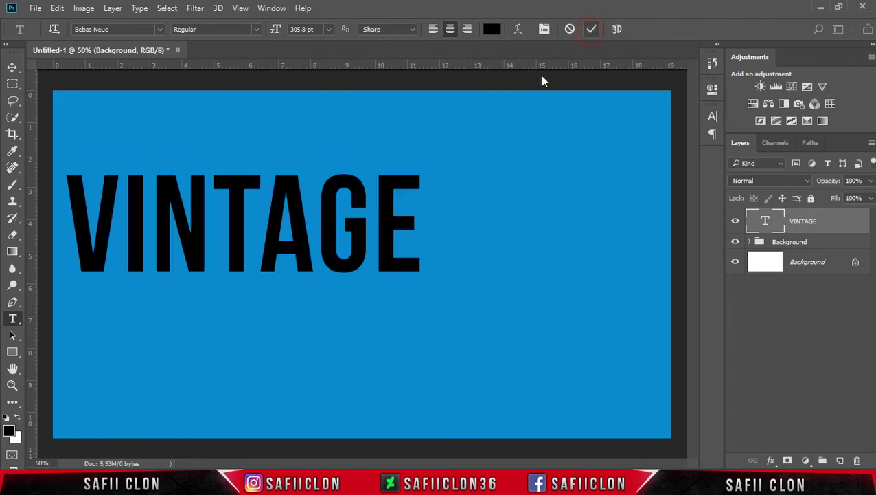
pyautogui.click(13, 68)
pyautogui.hotkey('ctrl', 't')
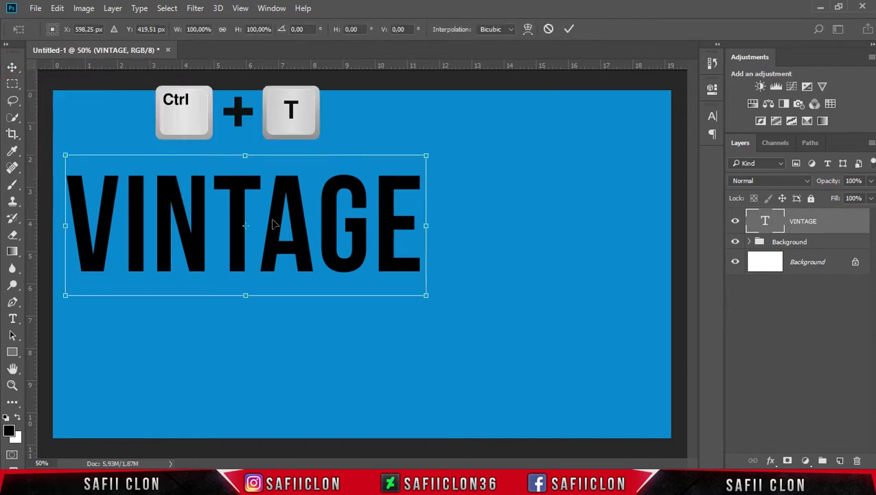
pyautogui.moveTo(278, 224); pyautogui.dragTo(390, 274)
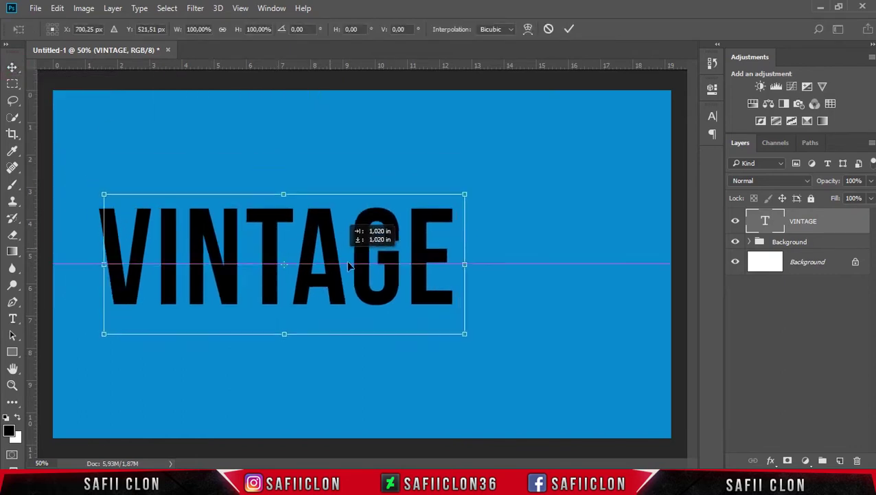
pyautogui.moveTo(389, 273); pyautogui.dragTo(397, 252)
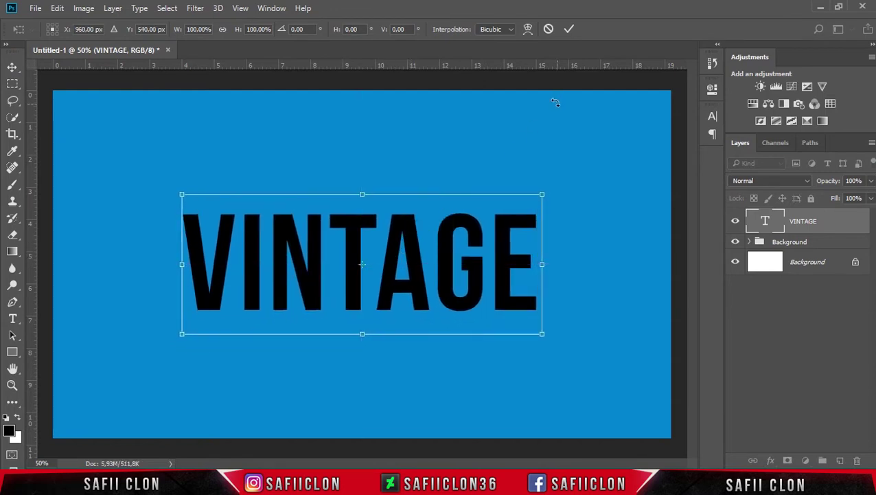
pyautogui.click(568, 30)
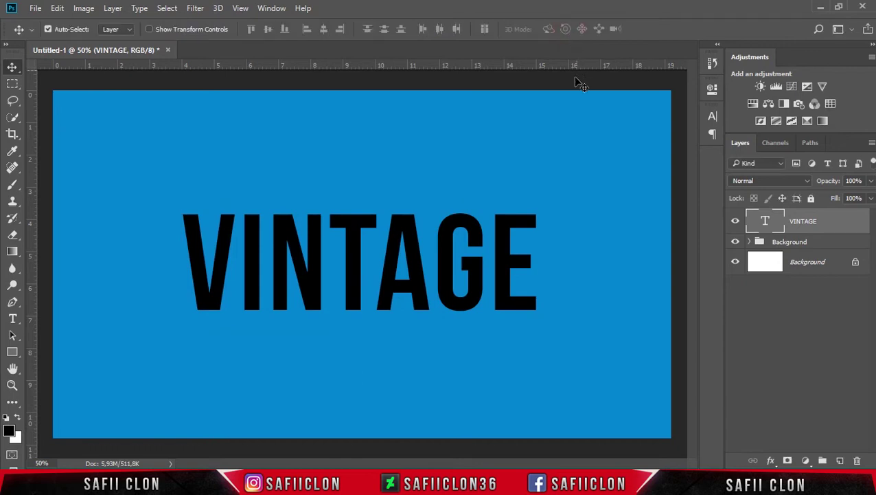
# Convert the VINTAGE text layer to a smart object and duplicate it as VINTAGE copy
pyautogui.rightClick(825, 222)
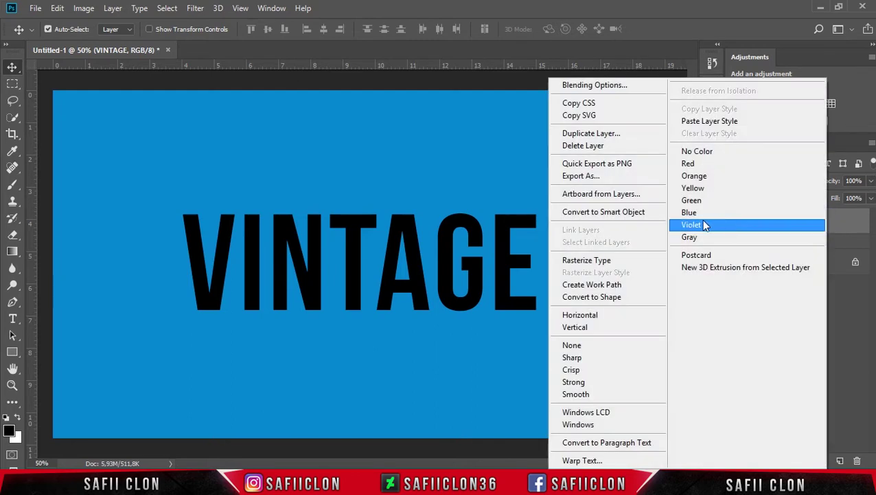
pyautogui.click(613, 213)
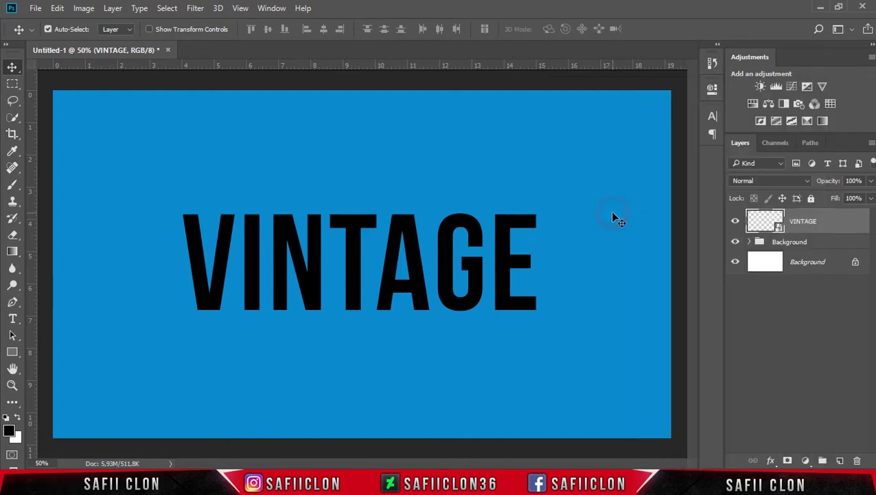
pyautogui.rightClick(819, 220)
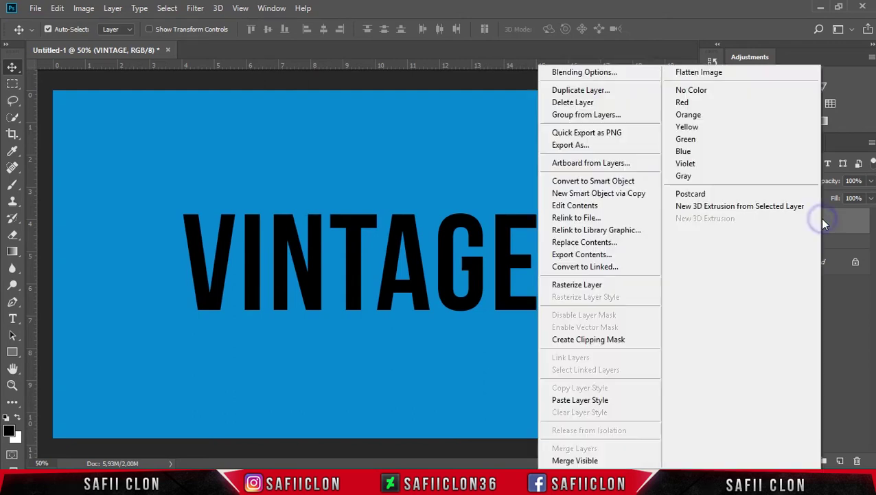
pyautogui.click(592, 93)
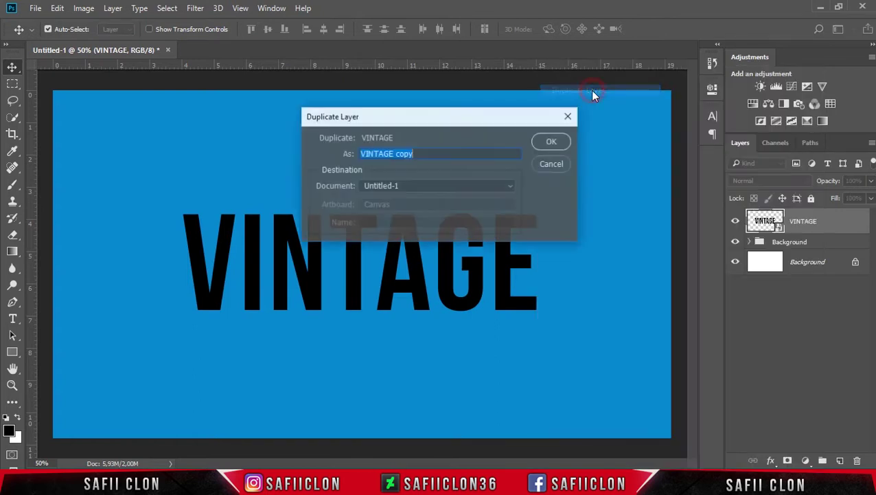
pyautogui.click(550, 147)
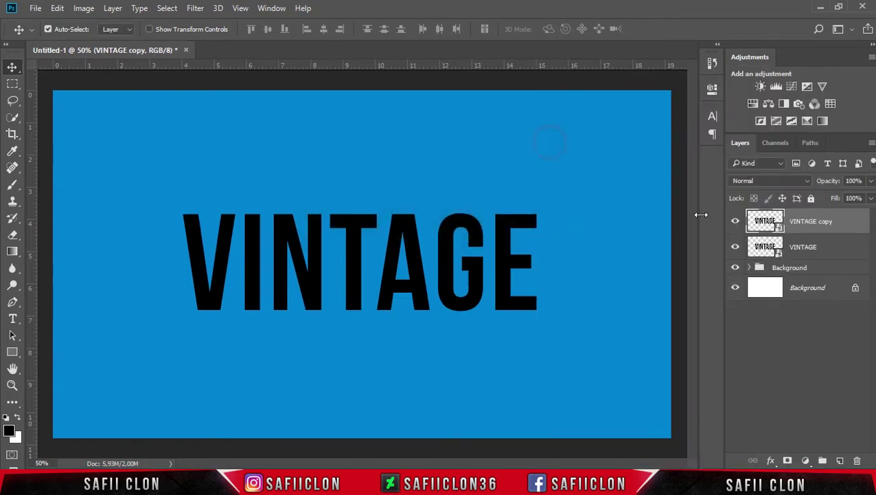
# Duplicate the VINTAGE layer twice more, creating VINTAGE copy 2 and VINTAGE copy 3
pyautogui.rightClick(821, 223)
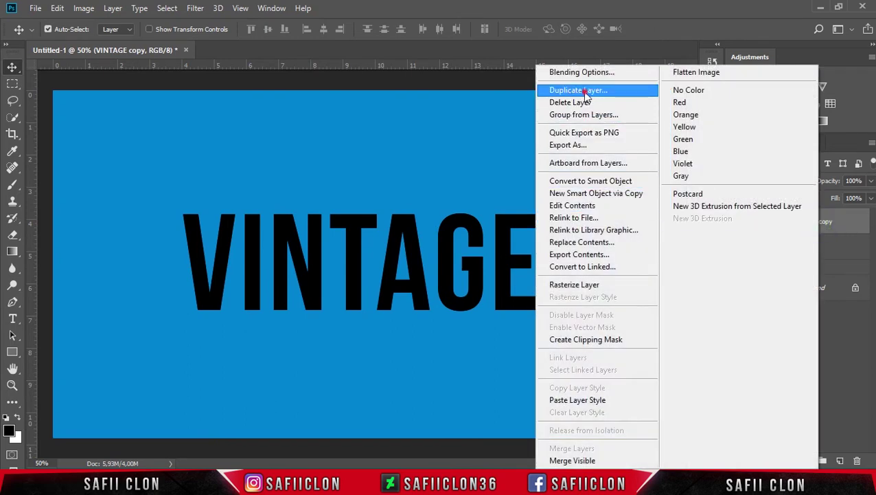
pyautogui.click(581, 93)
pyautogui.click(556, 142)
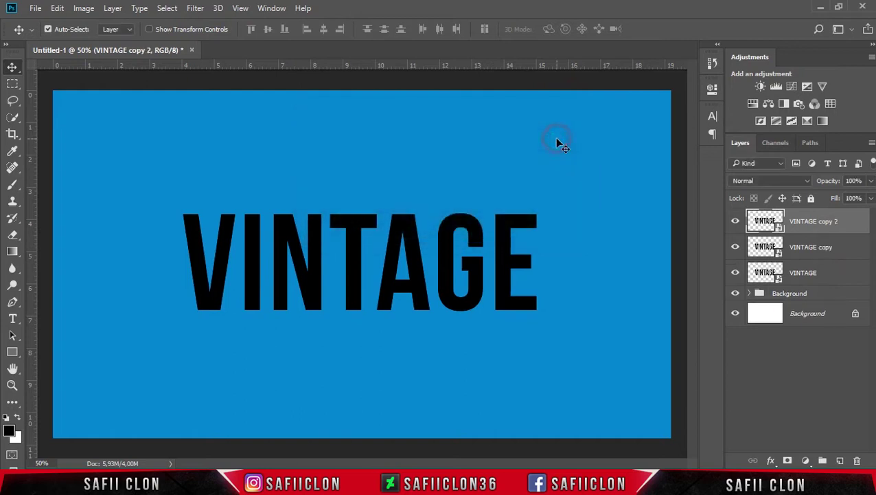
pyautogui.rightClick(813, 217)
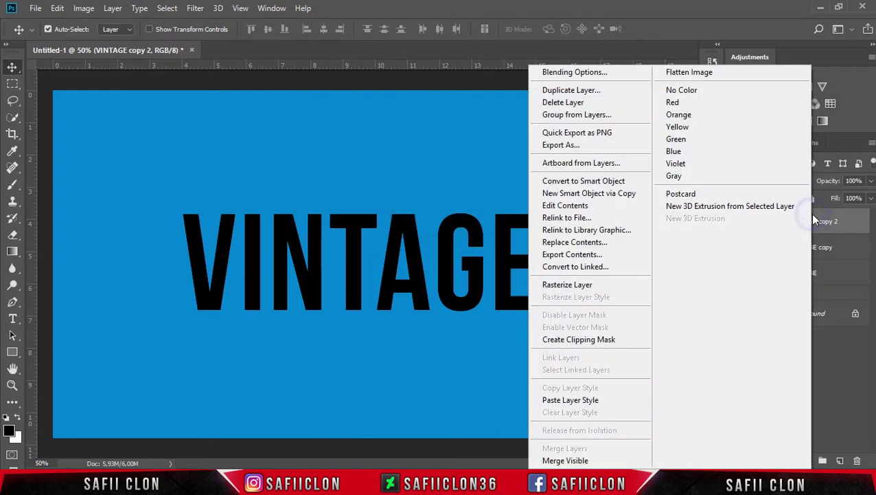
pyautogui.click(574, 91)
pyautogui.click(551, 141)
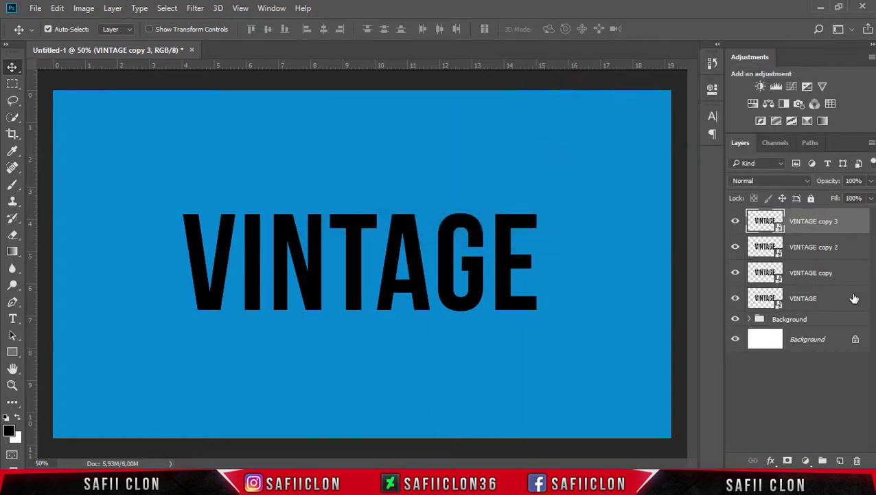
# Rename the top two copies VINTAGE 1 and VINTAGE 2
pyautogui.doubleClick(818, 223)
pyautogui.doubleClick(838, 221)
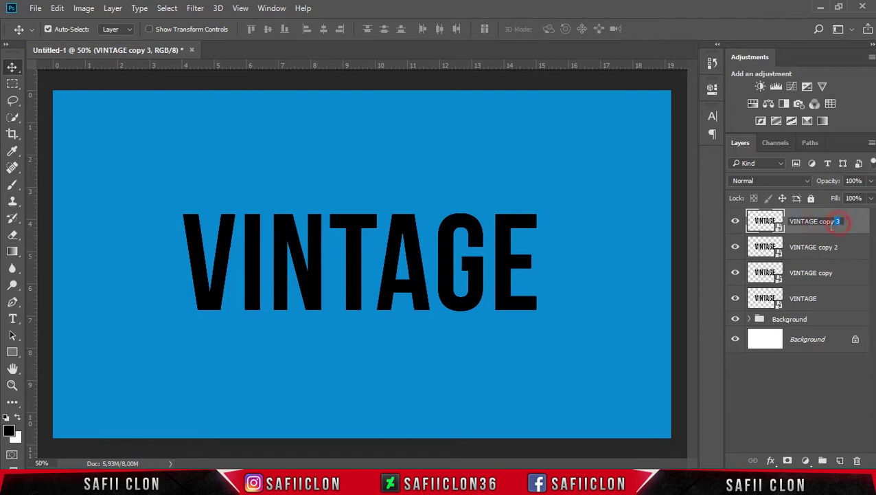
pyautogui.write('1')
pyautogui.click(825, 254)
pyautogui.doubleClick(824, 248)
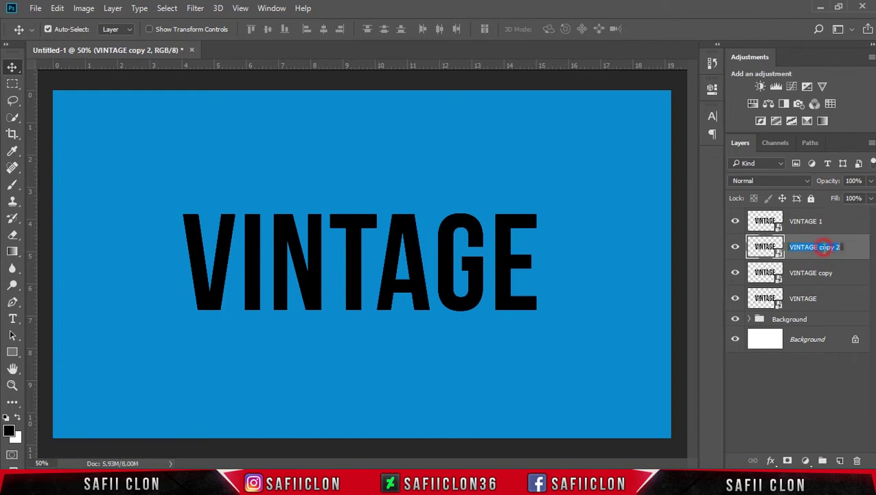
pyautogui.click(819, 247)
pyautogui.click(840, 247)
# Rename the remaining VINTAGE copy and original VINTAGE layers 3D and Shadow
pyautogui.doubleClick(828, 274)
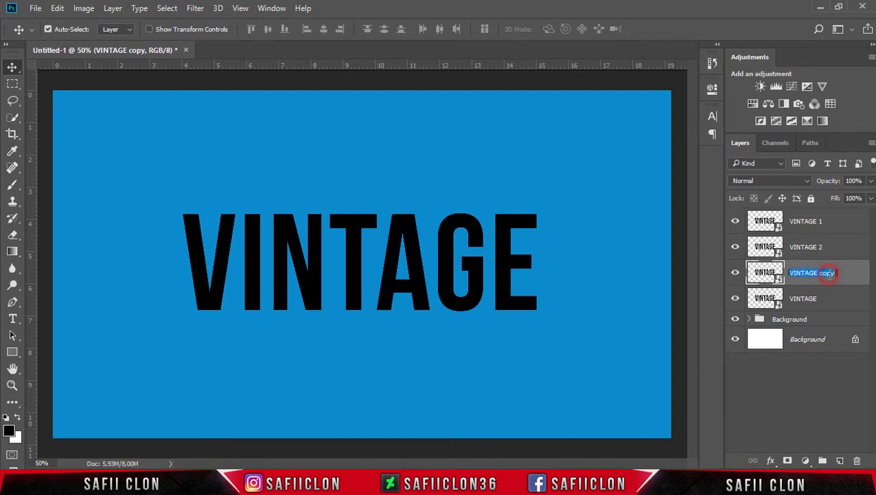
pyautogui.write('3D')
pyautogui.click(829, 300)
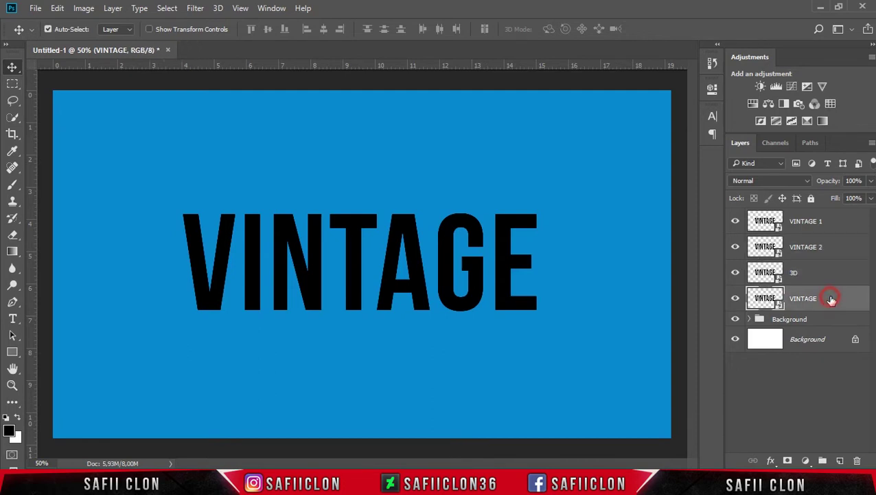
pyautogui.doubleClick(807, 299)
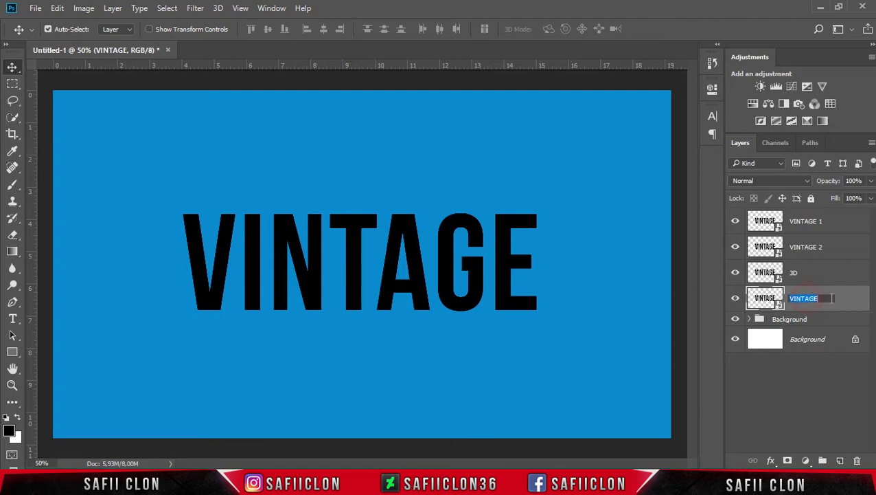
pyautogui.write('Shadow')
pyautogui.click(852, 299)
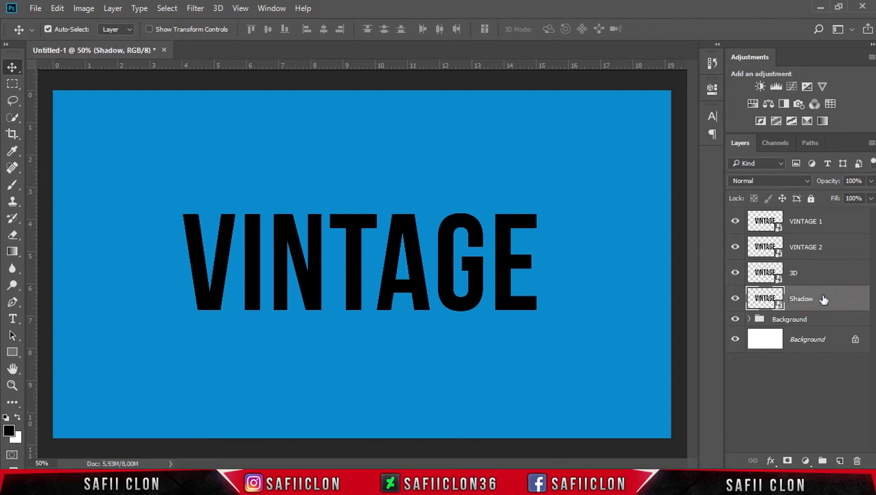
# Put the Shadow layer into its own group named Shadow and collapse it
pyautogui.rightClick(824, 300)
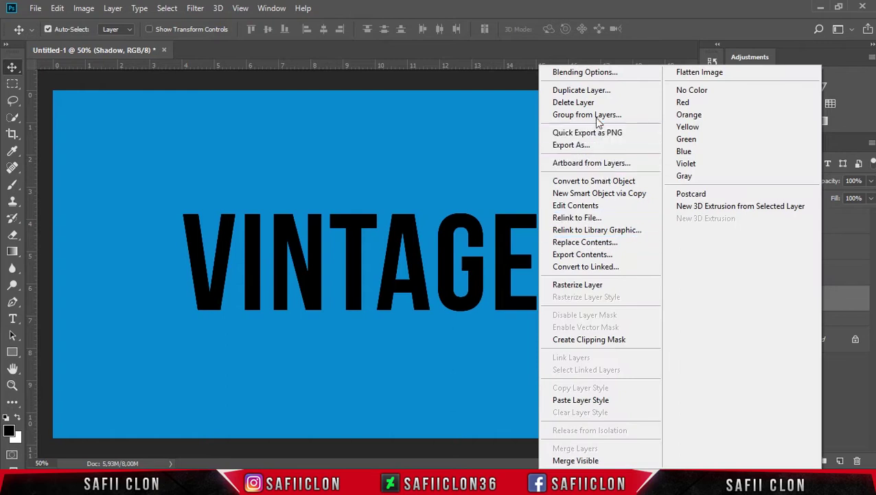
pyautogui.click(597, 118)
pyautogui.write('Shadow')
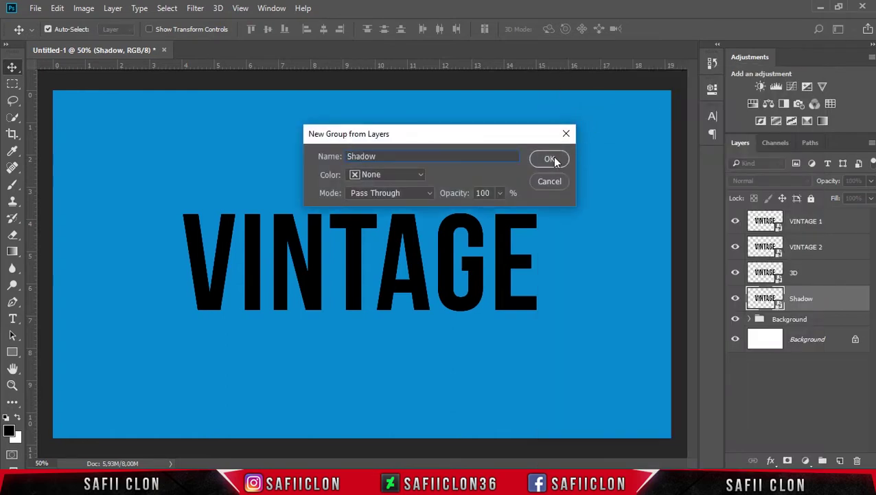
pyautogui.click(549, 158)
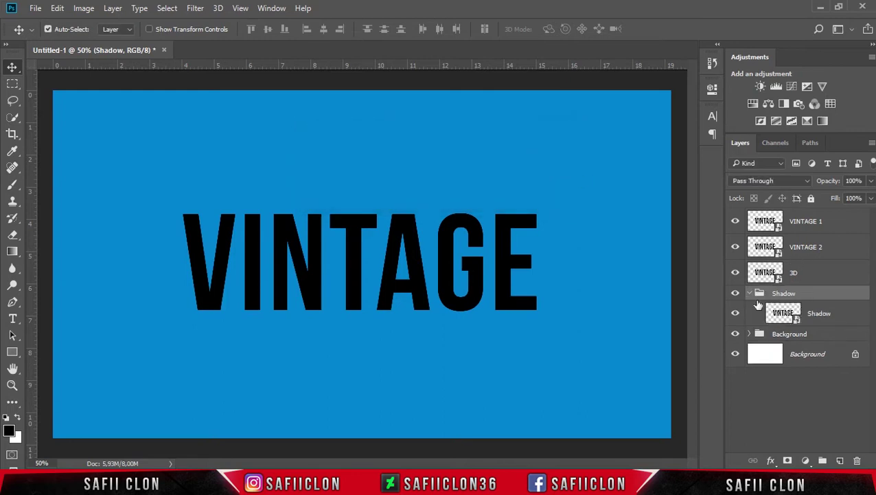
pyautogui.click(749, 293)
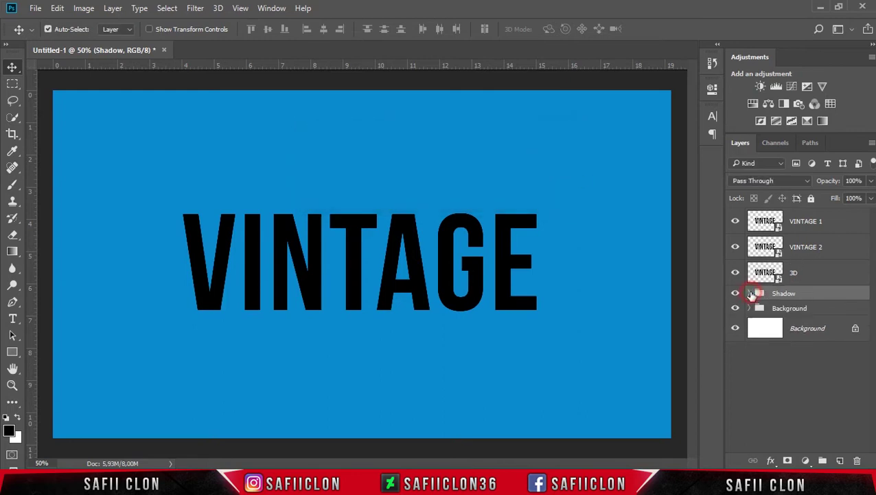
# Put the 3D layer into its own group named 3D and collapse it
pyautogui.click(818, 274)
pyautogui.rightClick(816, 274)
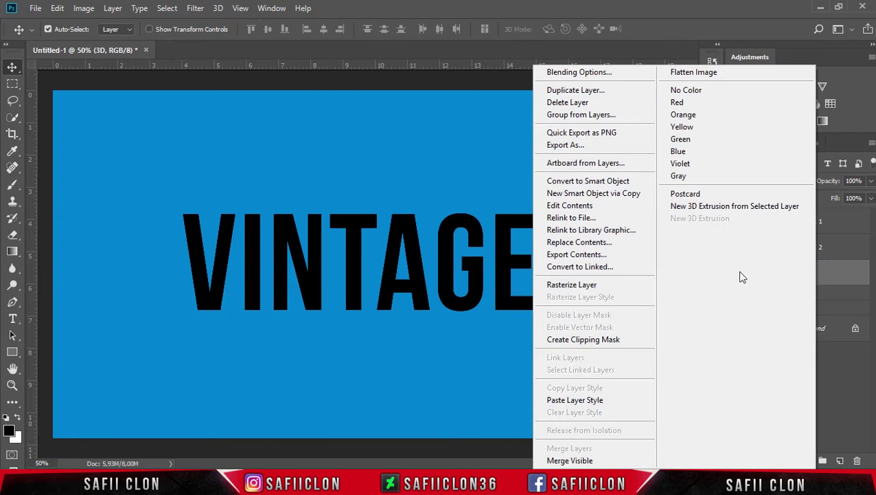
pyautogui.click(577, 116)
pyautogui.write('3D')
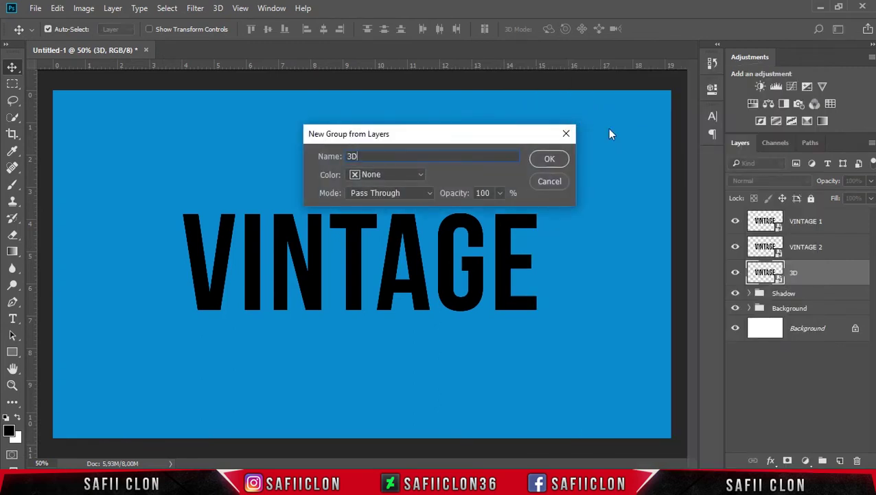
pyautogui.click(556, 159)
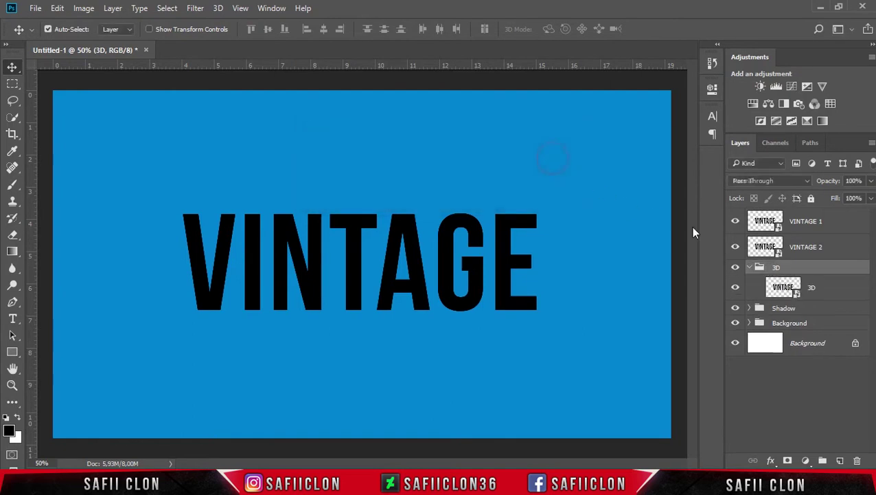
pyautogui.click(750, 267)
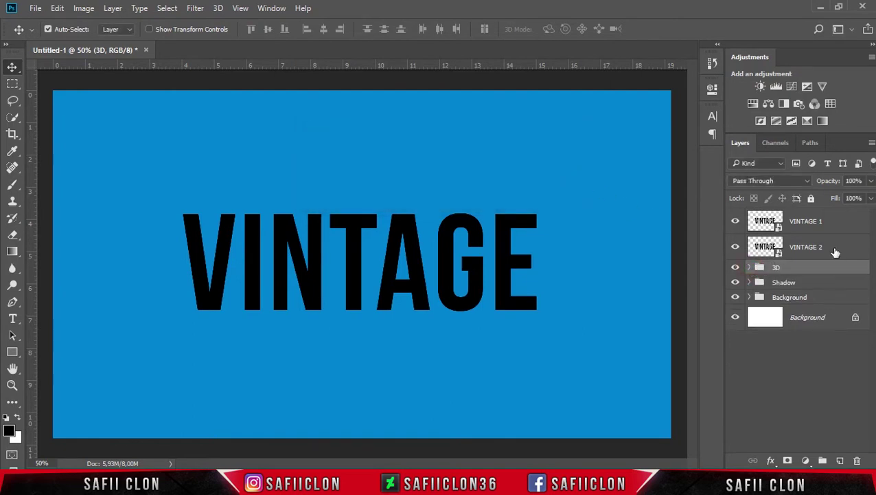
# Group VINTAGE 1 and VINTAGE 2 together as VINTAGE TEXT
pyautogui.click(836, 251)
pyautogui.keyDown('shift'); pyautogui.click(838, 221); pyautogui.keyUp('shift')
pyautogui.rightClick(838, 221)
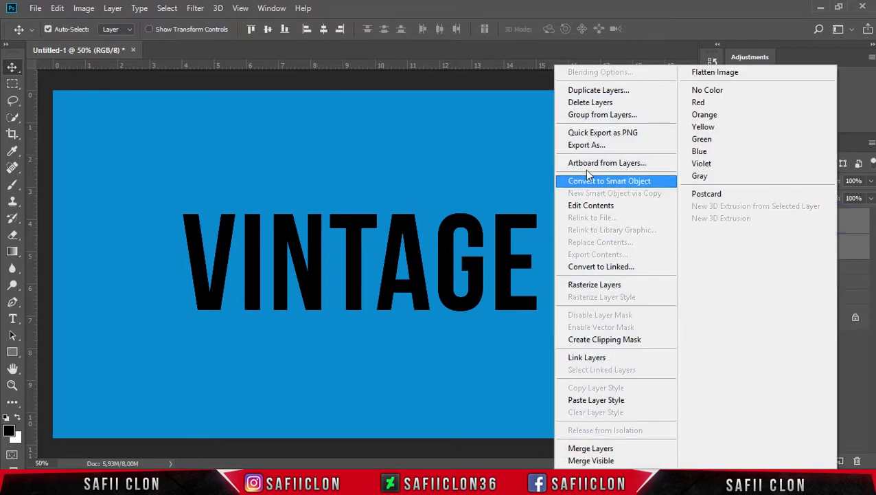
pyautogui.click(603, 115)
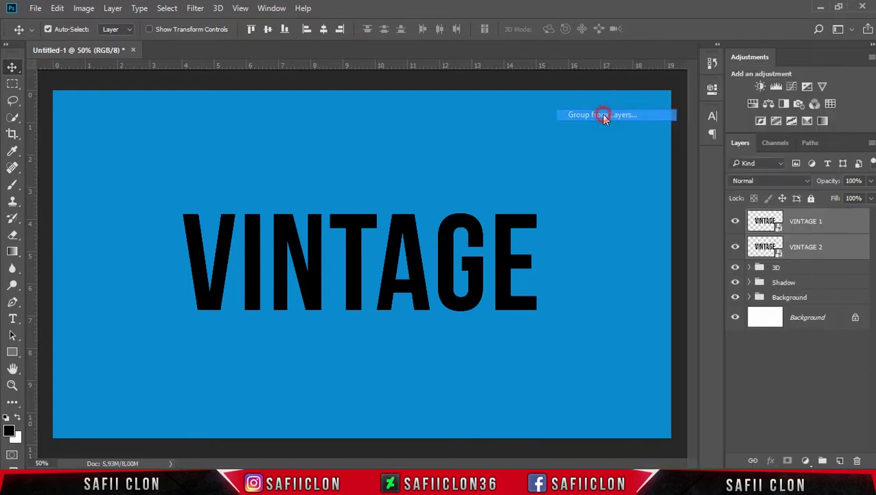
pyautogui.write('VINTAGE TEXT')
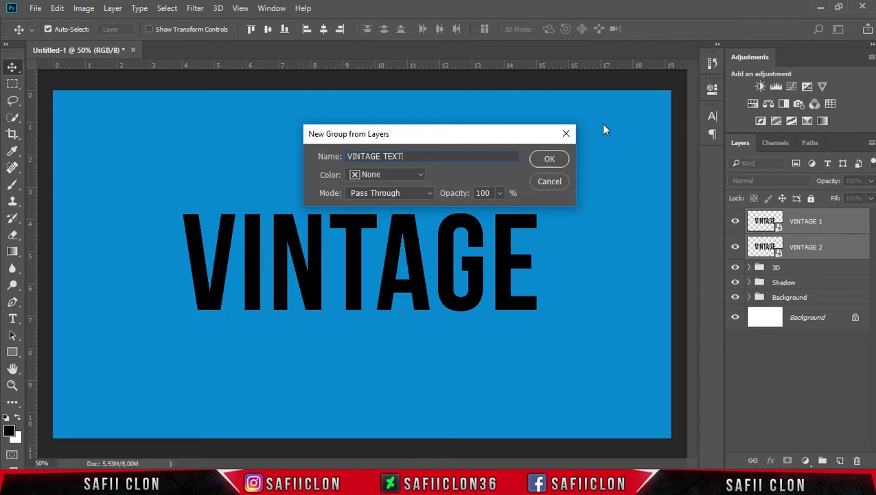
pyautogui.click(549, 159)
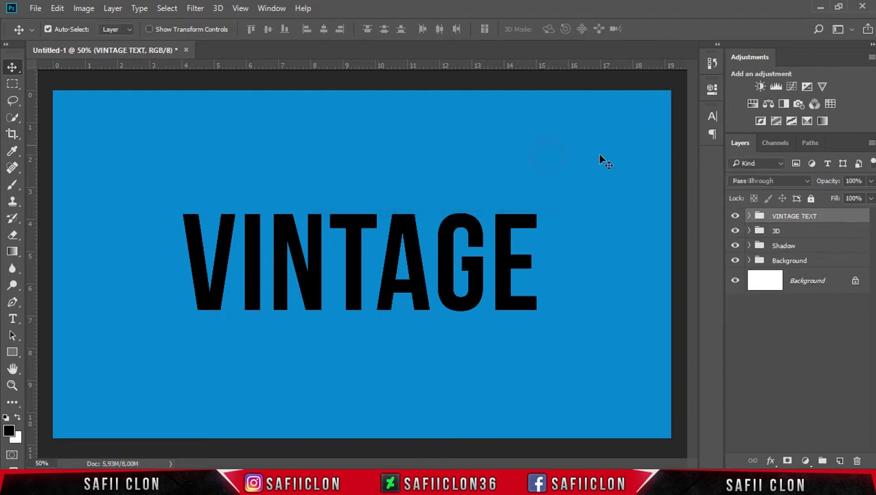
# Toggle the VINTAGE TEXT, 3D and Shadow groups' visibility, leaving VINTAGE TEXT shown
pyautogui.click(736, 216)
pyautogui.click(736, 230)
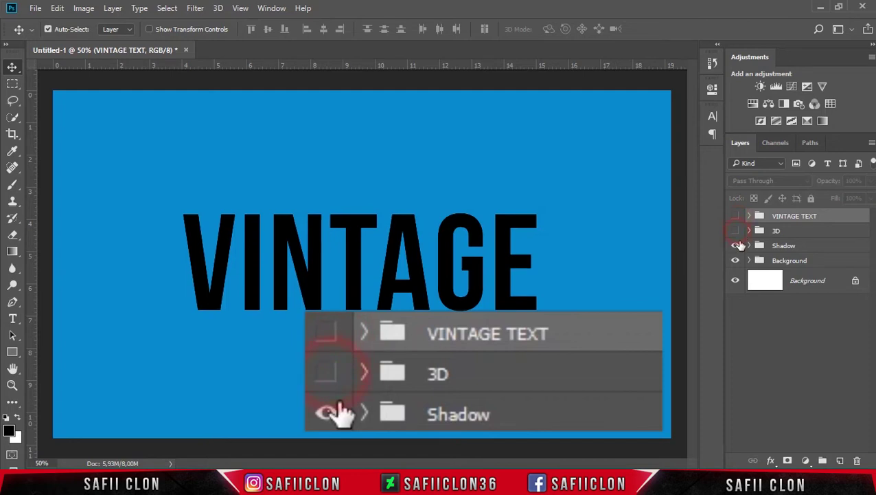
pyautogui.click(736, 245)
pyautogui.click(736, 216)
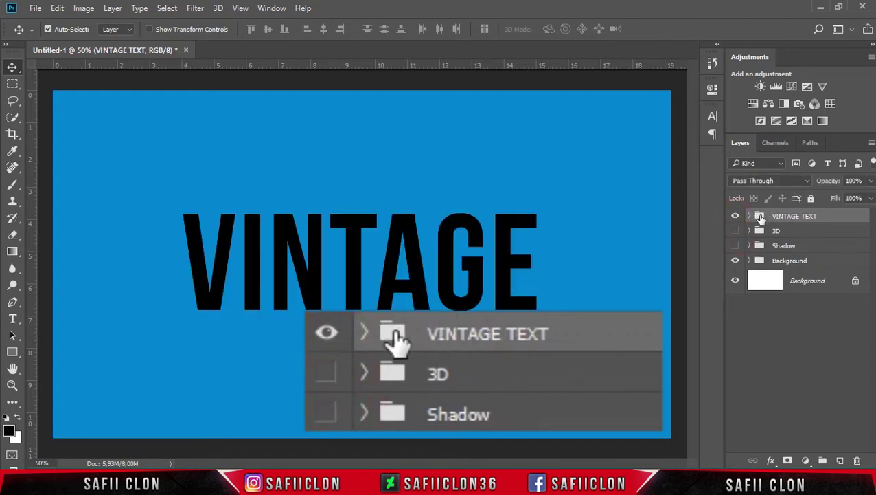
# Open Blending Options for VINTAGE 1 in the expanded VINTAGE TEXT group and enable Stroke
pyautogui.click(750, 216)
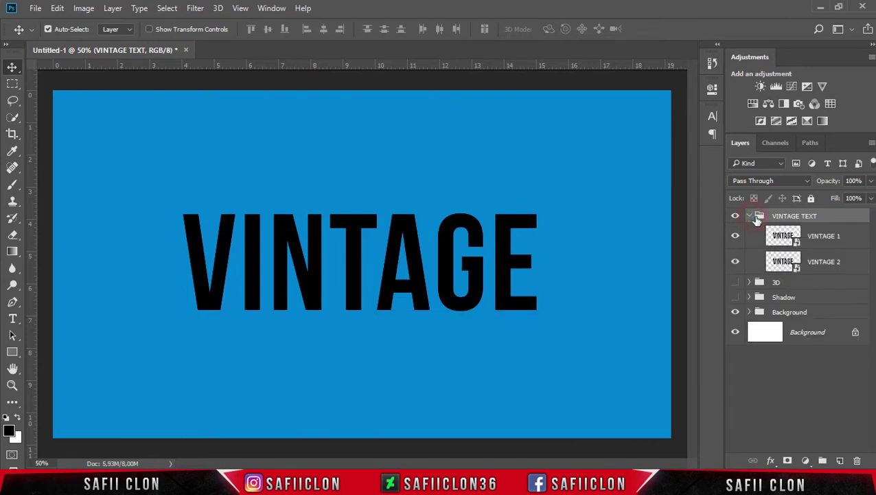
pyautogui.click(837, 236)
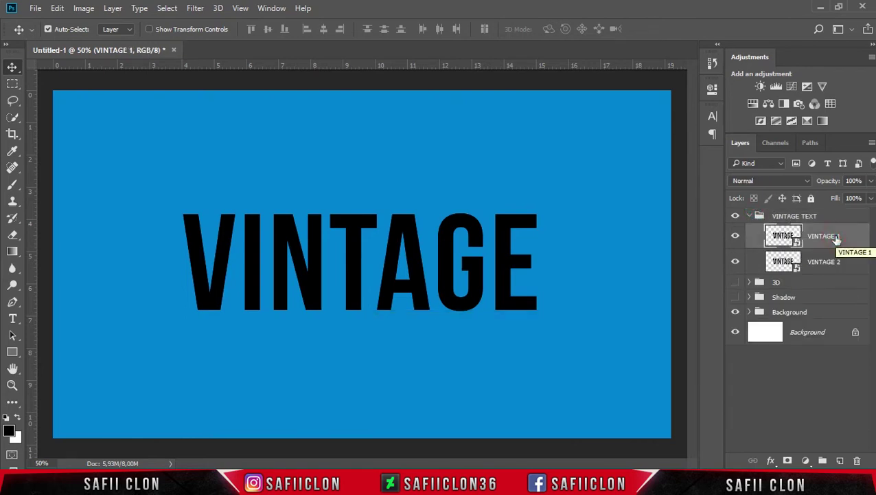
pyautogui.rightClick(851, 236)
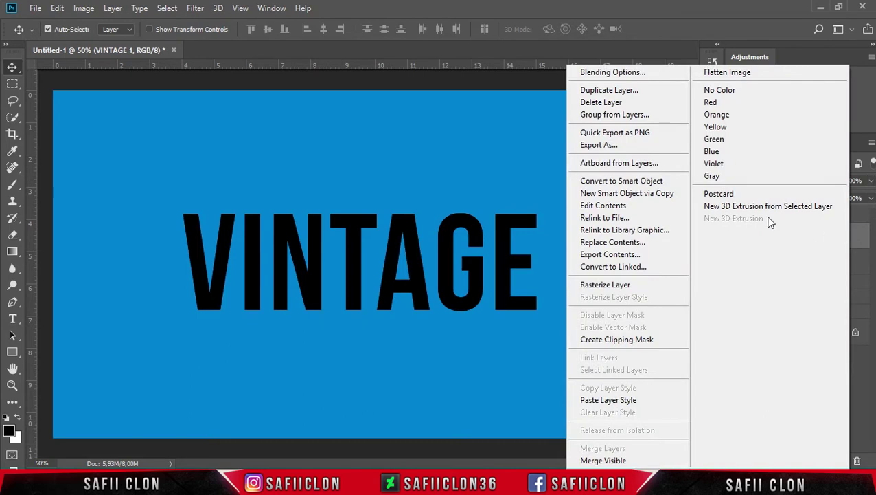
pyautogui.click(643, 71)
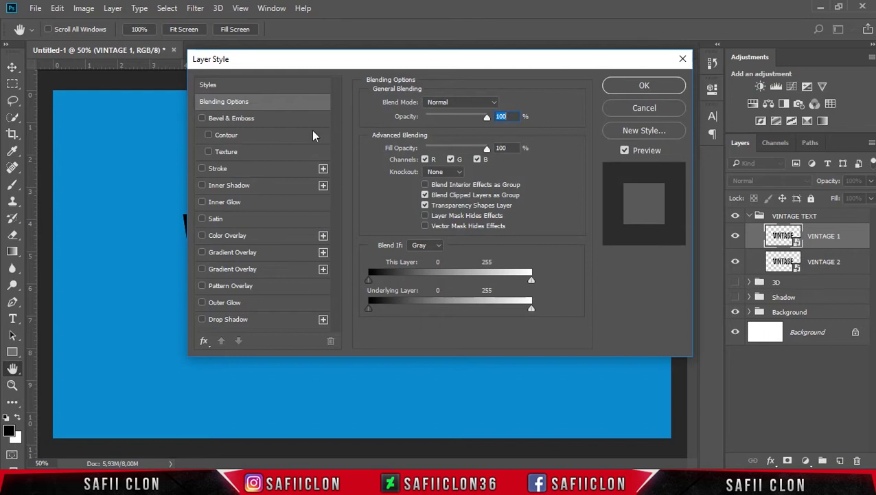
pyautogui.click(218, 168)
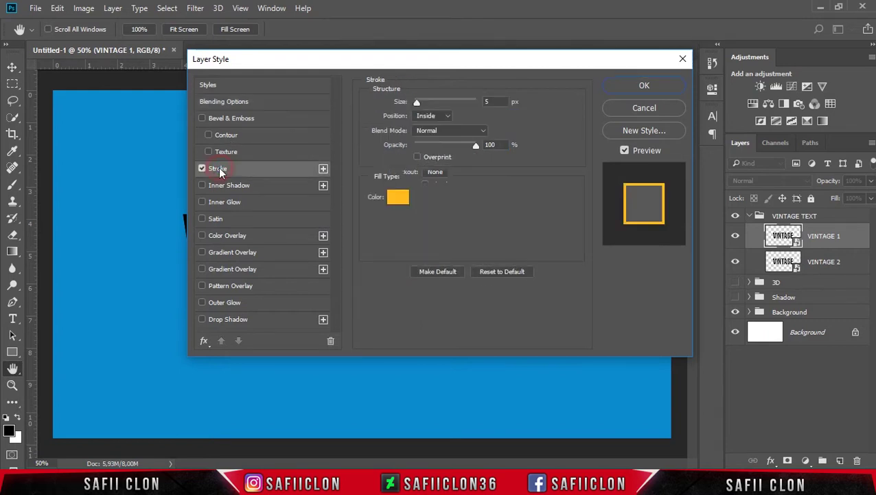
# Set the stroke to 5 px, Inside position, Normal blend mode, Color fill type
pyautogui.click(487, 101)
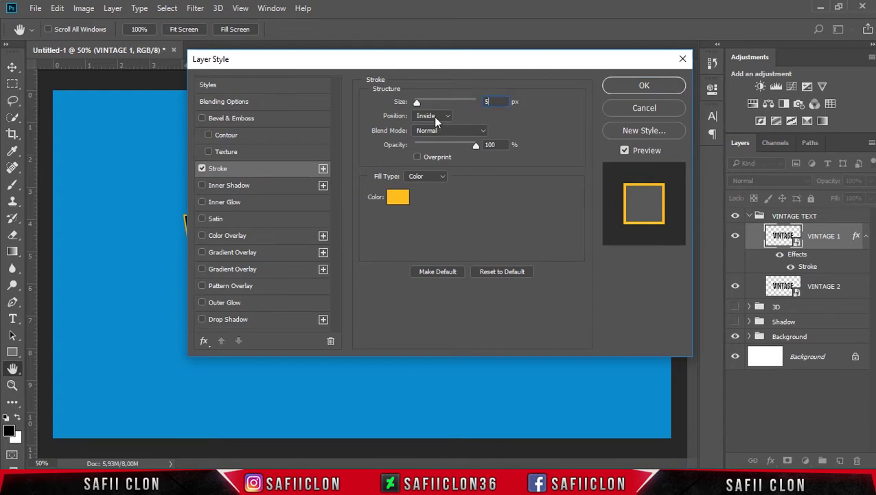
pyautogui.click(434, 115)
pyautogui.click(427, 135)
pyautogui.click(445, 132)
pyautogui.click(435, 142)
pyautogui.click(441, 176)
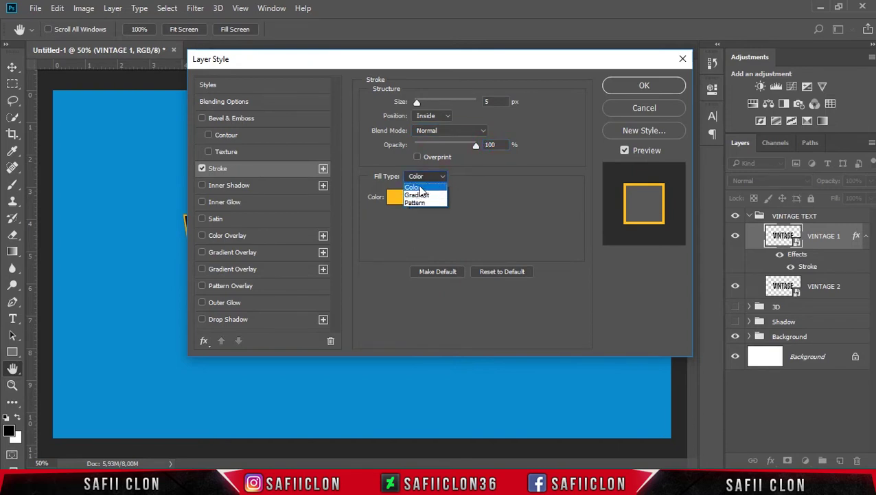
pyautogui.click(421, 190)
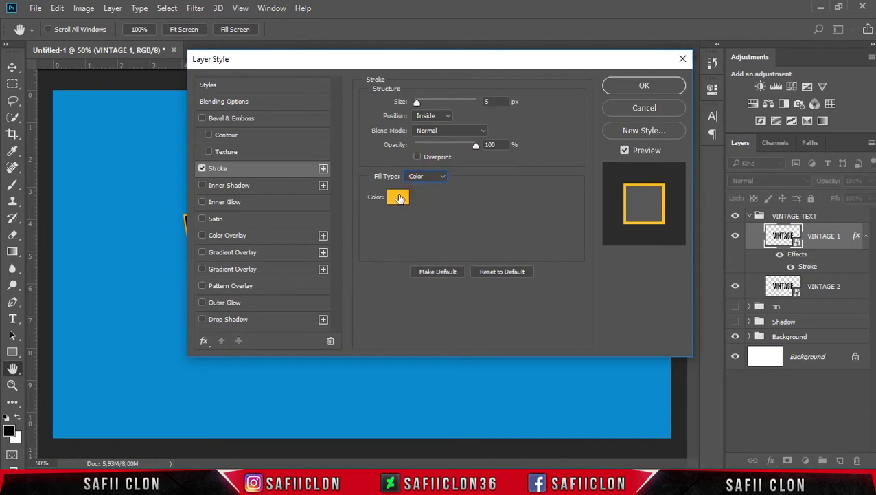
# Set the stroke colour to golden yellow hex ffbd1e
pyautogui.click(399, 198)
pyautogui.doubleClick(709, 294)
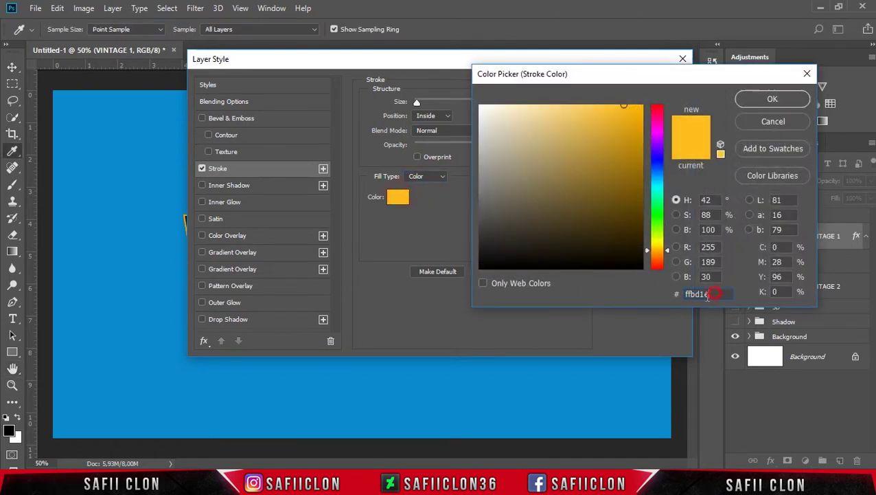
pyautogui.click(680, 295)
pyautogui.moveTo(712, 294); pyautogui.dragTo(685, 294)
pyautogui.write('ffc0')
pyautogui.click(768, 100)
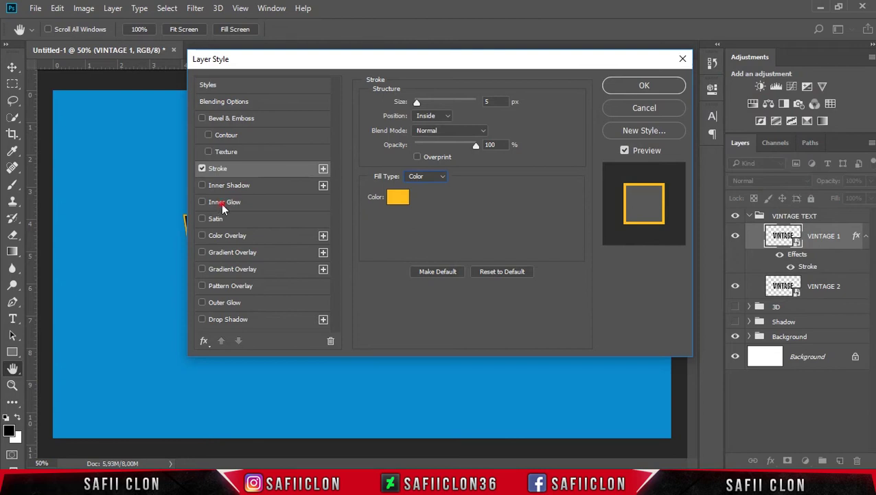
# Enable Inner Glow at Normal blending, 100% opacity, with 15% noise
pyautogui.click(224, 204)
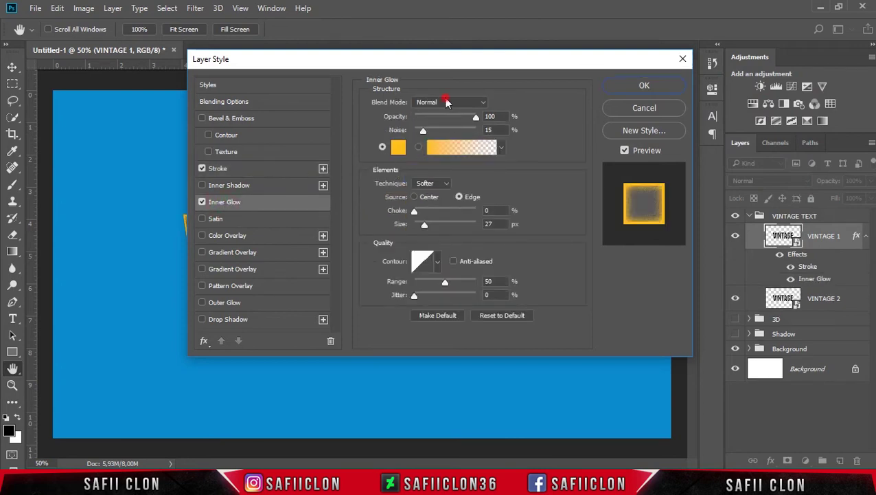
pyautogui.click(447, 101)
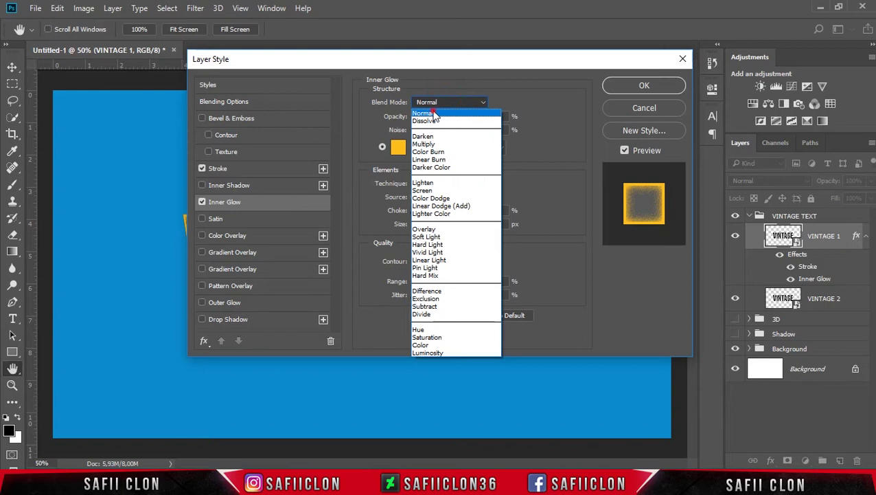
pyautogui.click(432, 114)
pyautogui.click(502, 116)
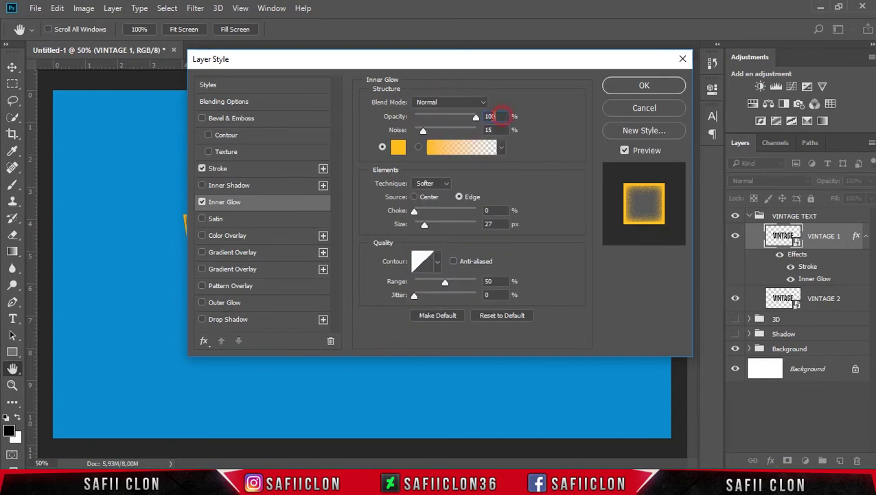
pyautogui.moveTo(423, 130); pyautogui.dragTo(423, 133)
pyautogui.moveTo(401, 64); pyautogui.dragTo(629, 87)
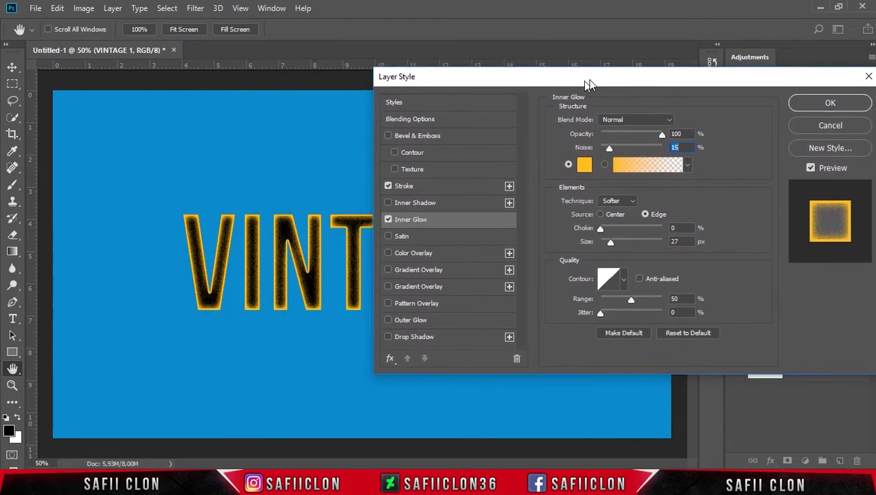
pyautogui.moveTo(628, 88); pyautogui.dragTo(595, 94)
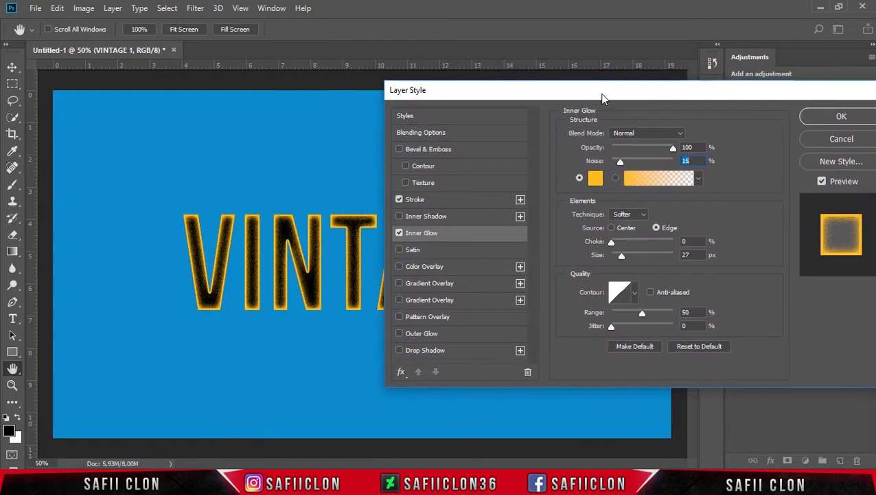
# Set the inner glow colour to golden yellow ffbd1e and its size to 27 px
pyautogui.click(596, 180)
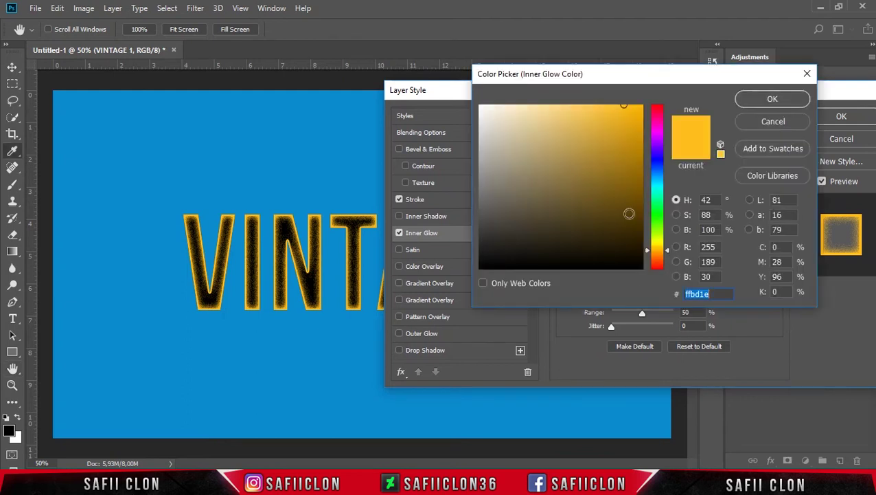
pyautogui.click(712, 294)
pyautogui.click(686, 294)
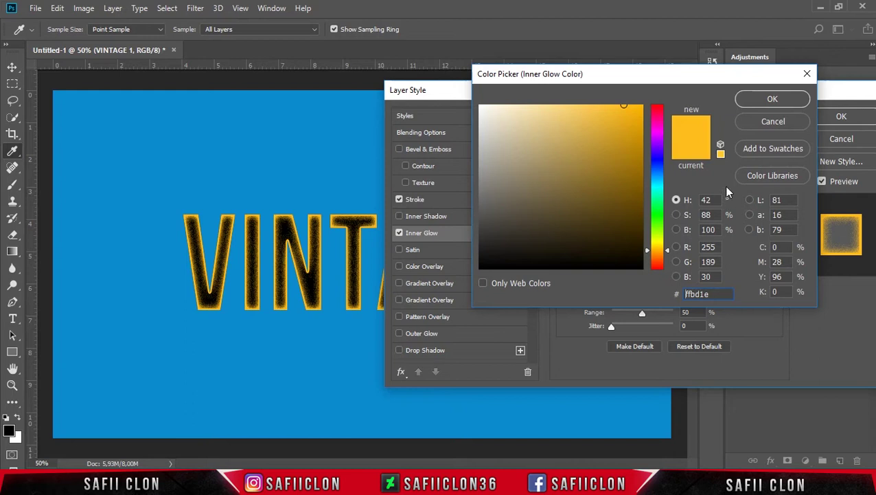
pyautogui.click(773, 100)
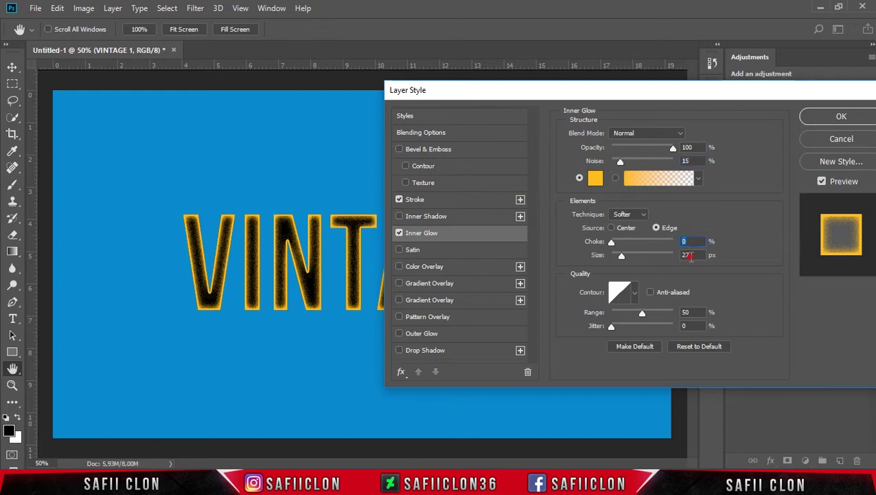
pyautogui.write('27')
# Add a Normal-mode Gradient Overlay to the VINTAGE text at full opacity
pyautogui.click(399, 302)
pyautogui.click(429, 303)
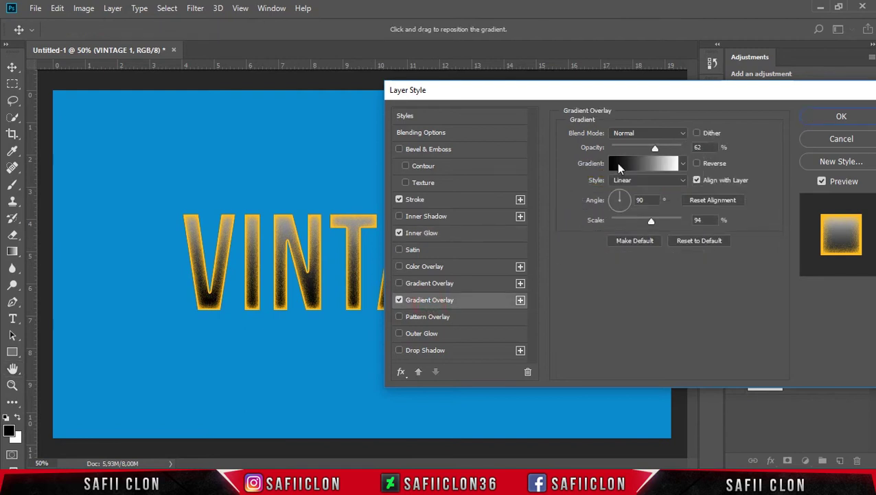
pyautogui.click(627, 134)
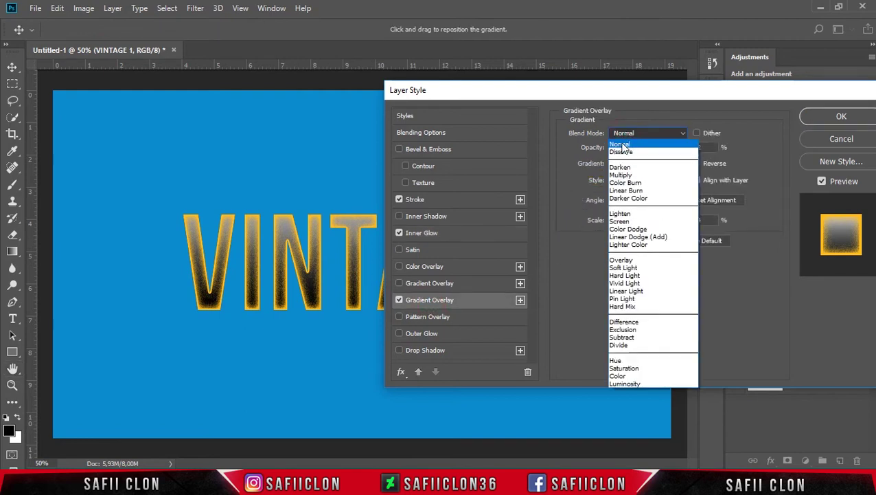
pyautogui.click(623, 145)
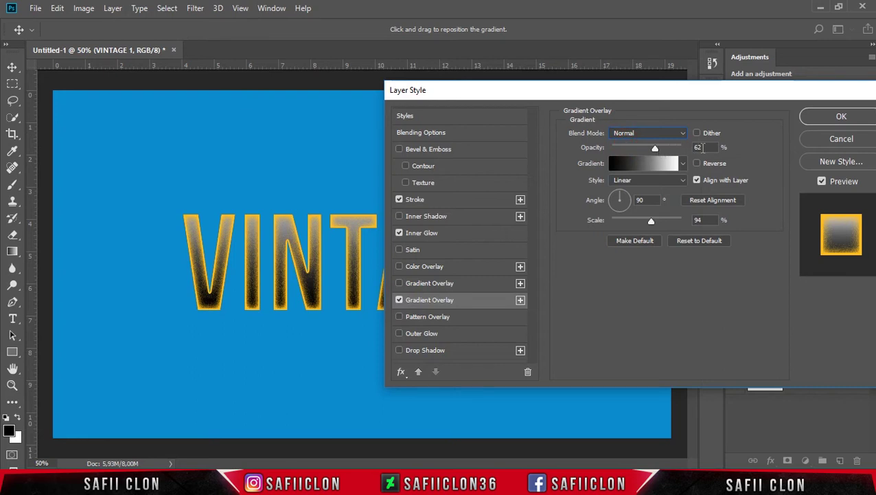
pyautogui.moveTo(656, 148); pyautogui.dragTo(683, 150)
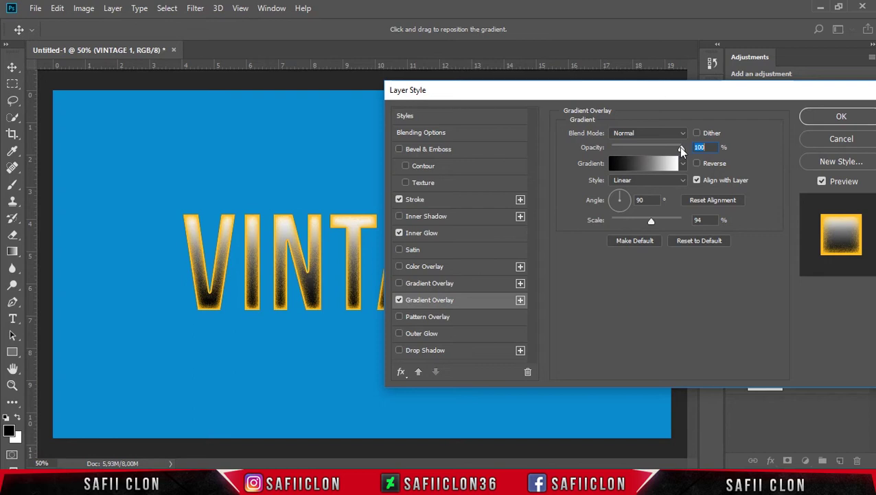
# Make the overlay gradient Transparent Stripes with a blue #1d498c first stop
pyautogui.click(645, 168)
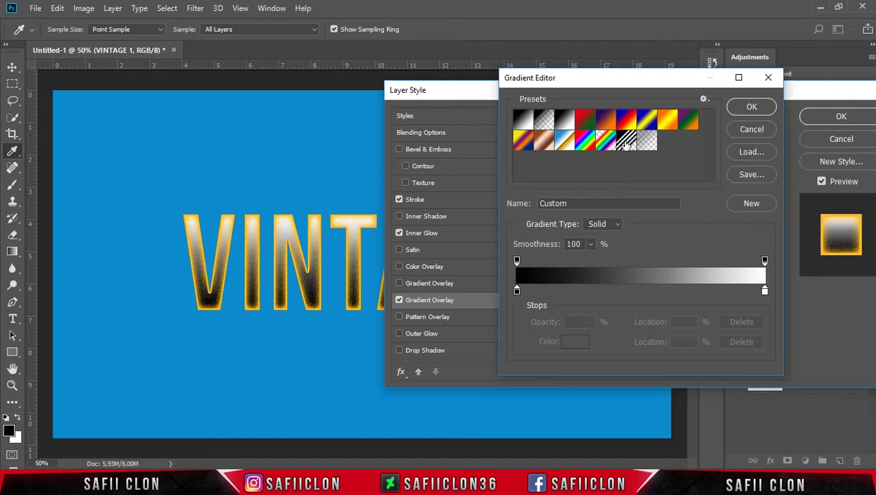
pyautogui.click(627, 141)
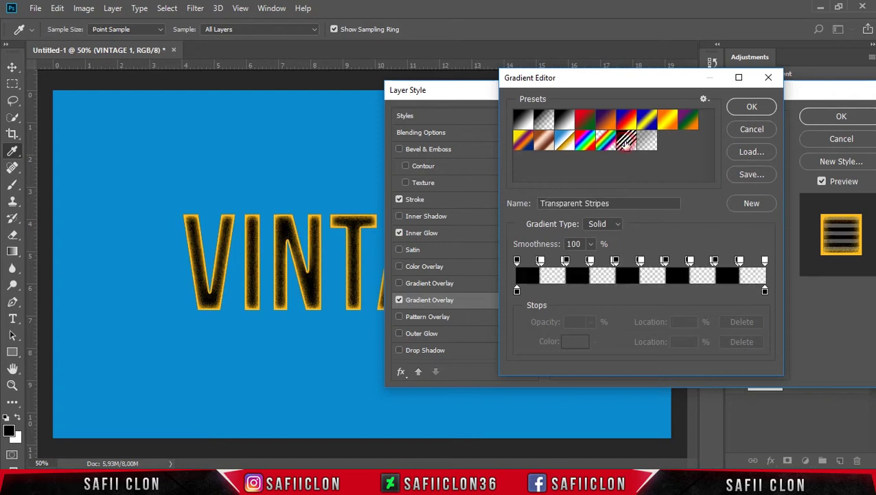
pyautogui.click(518, 290)
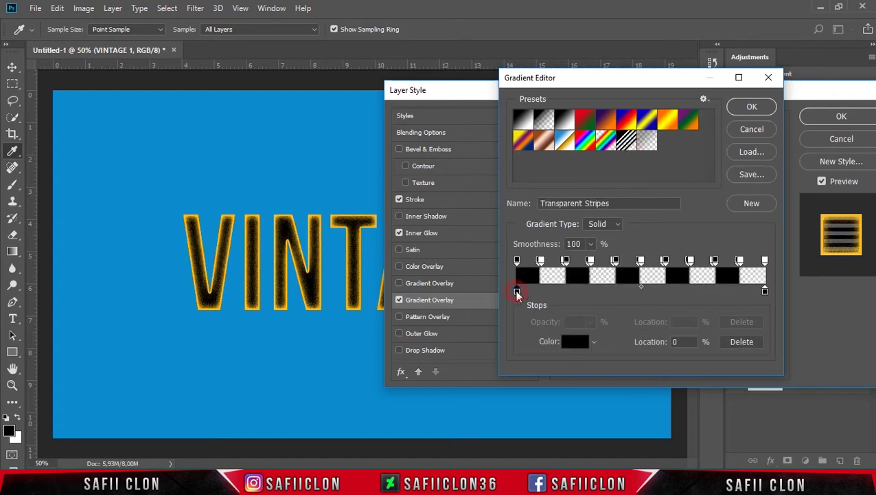
pyautogui.click(576, 344)
pyautogui.write('1d')
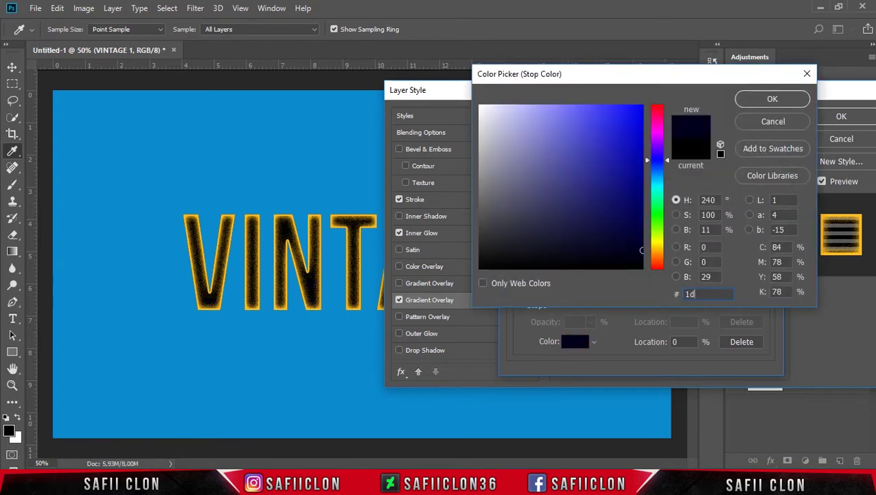
pyautogui.write('498c')
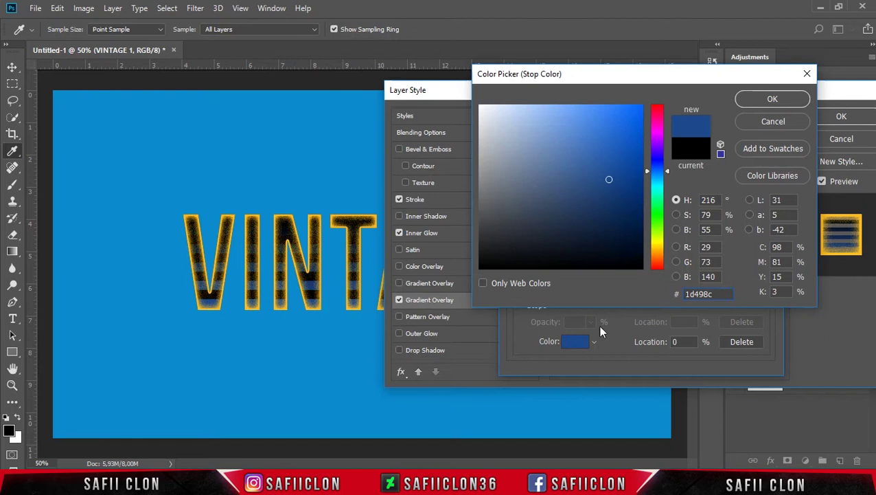
pyautogui.click(770, 98)
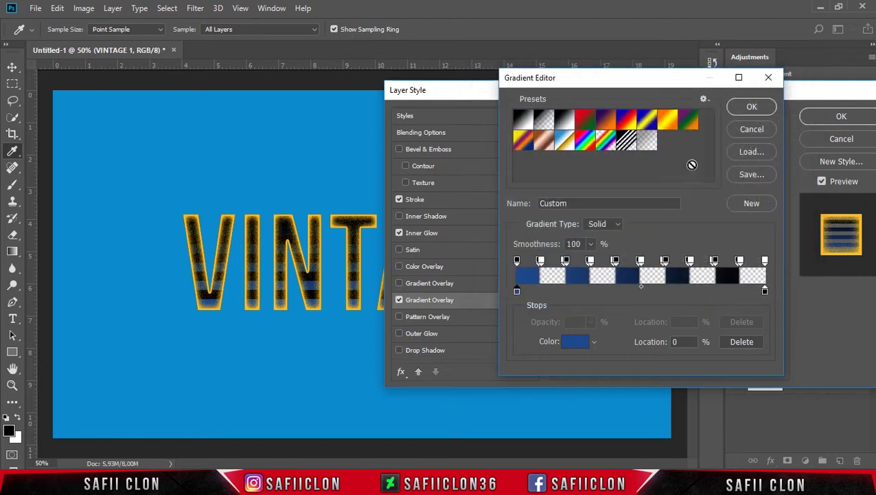
pyautogui.click(750, 106)
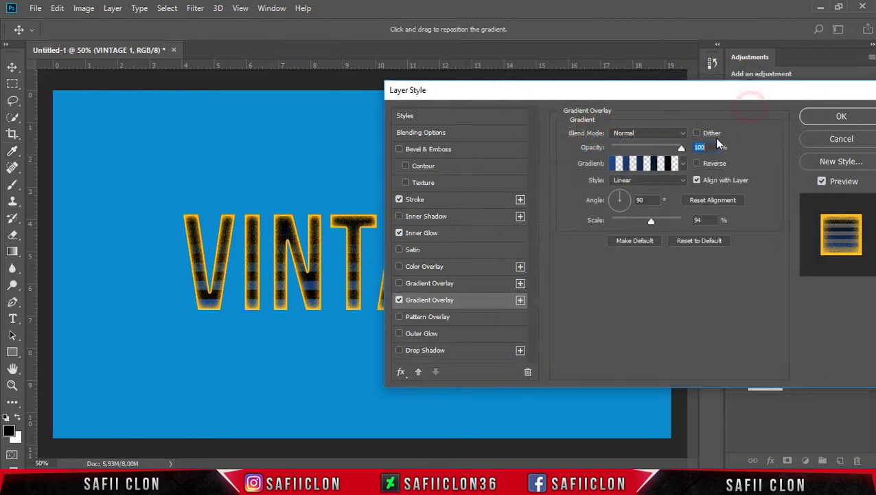
# Keep the Linear style at 90° and shrink the stripes to 31% scale
pyautogui.click(676, 183)
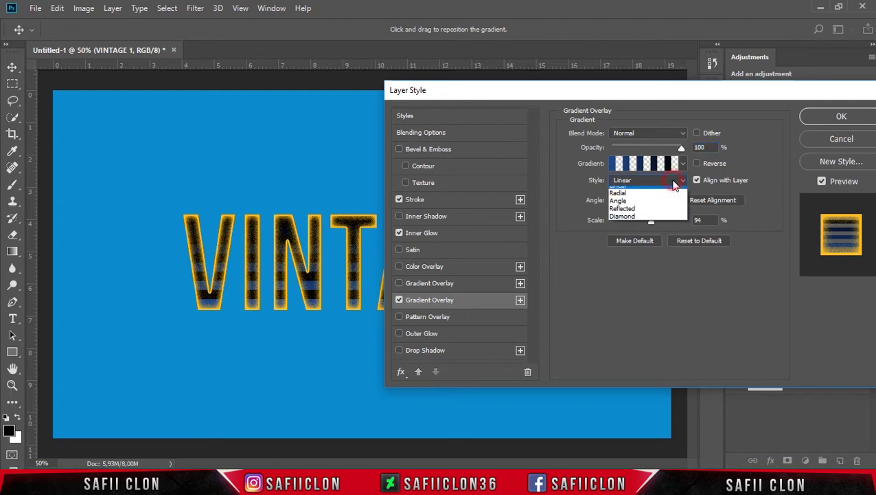
pyautogui.click(650, 187)
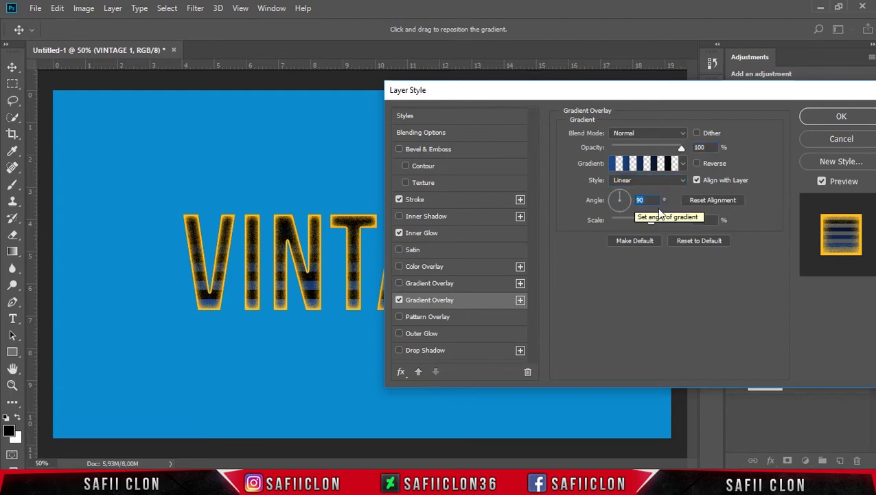
pyautogui.moveTo(649, 223); pyautogui.dragTo(620, 227)
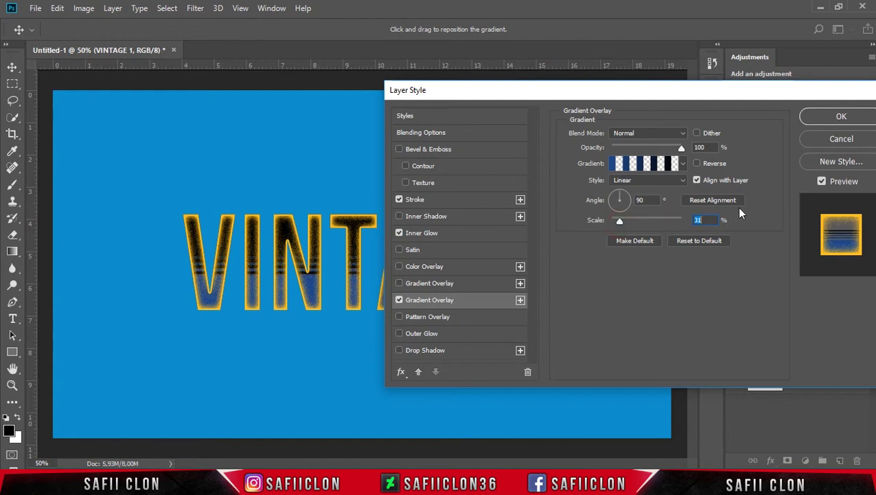
pyautogui.click(835, 118)
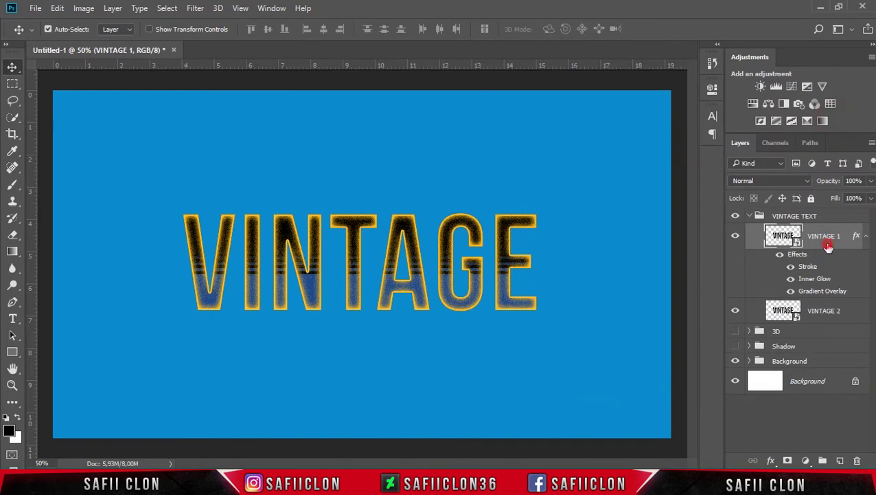
# Drop VINTAGE 1's Fill to 0% and bring up VINTAGE 2's layer menu
pyautogui.click(870, 198)
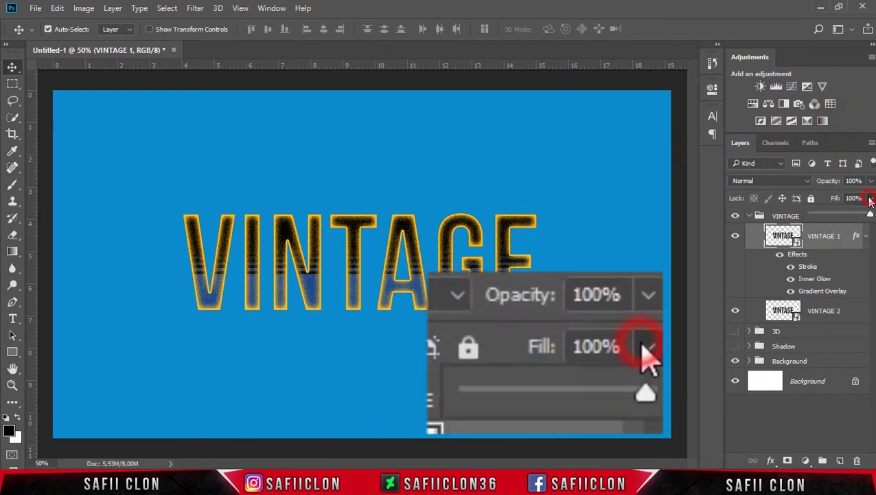
pyautogui.moveTo(870, 214); pyautogui.dragTo(810, 220)
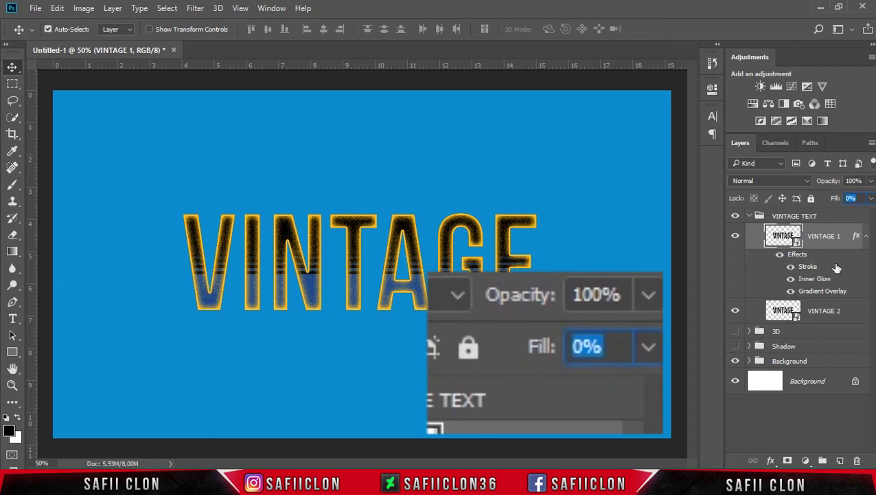
pyautogui.click(831, 310)
pyautogui.rightClick(837, 312)
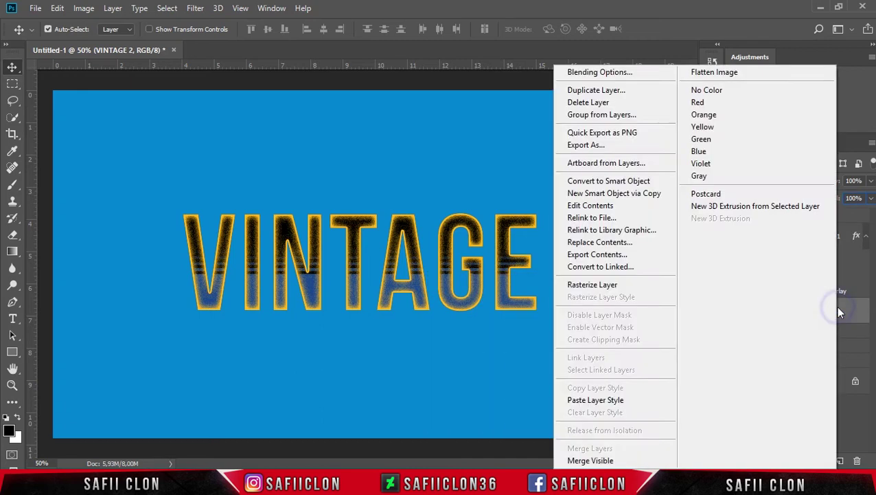
# Give VINTAGE 2 a Screen-mode Color Overlay in #ffbd1e at 100% opacity
pyautogui.click(609, 74)
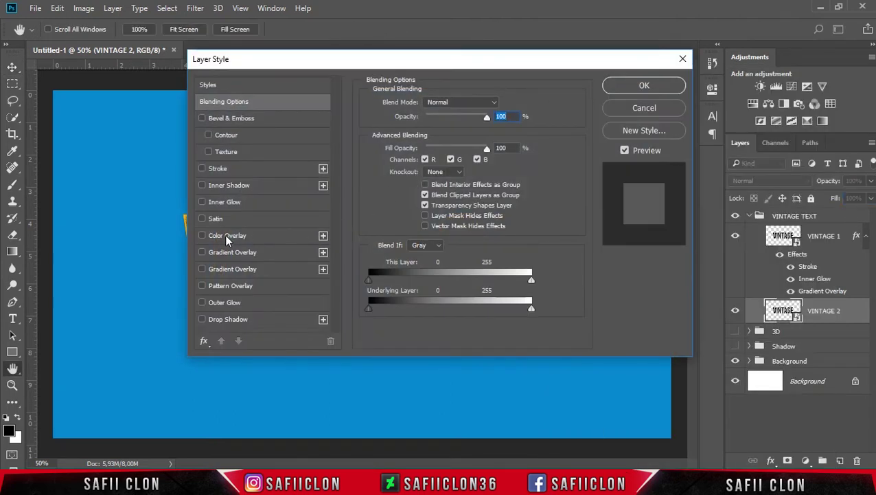
pyautogui.moveTo(284, 61); pyautogui.dragTo(594, 73)
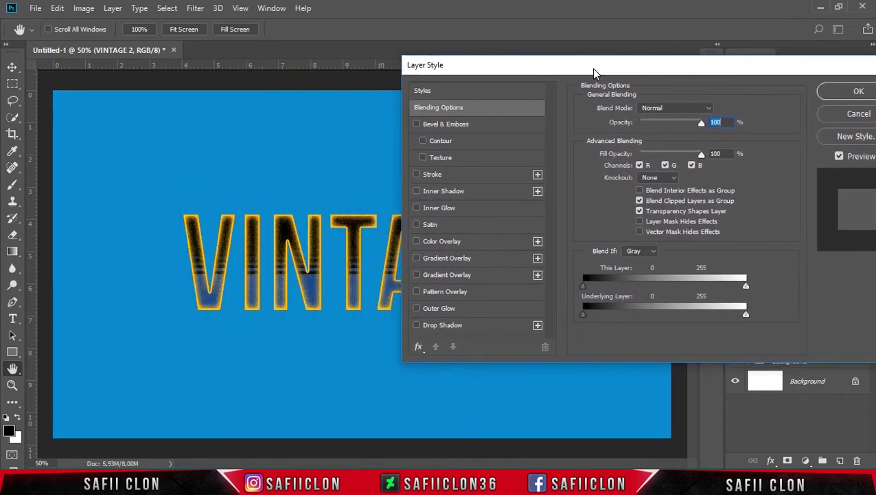
pyautogui.click(442, 243)
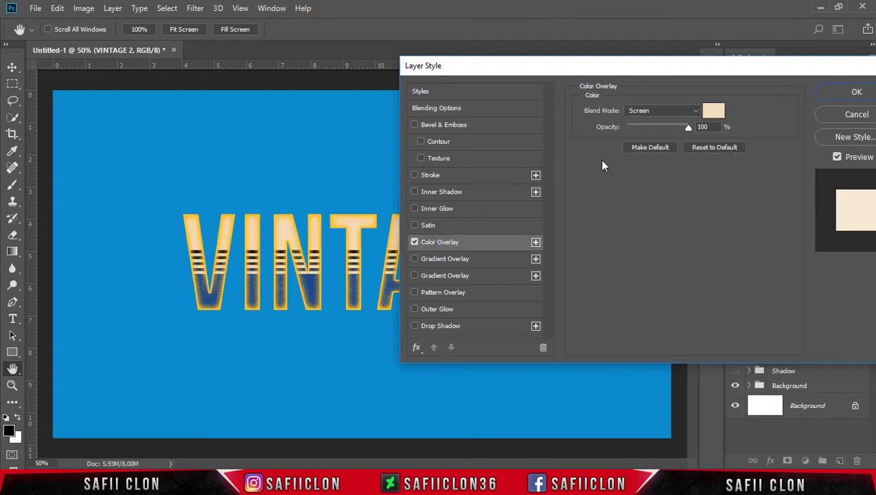
pyautogui.click(674, 113)
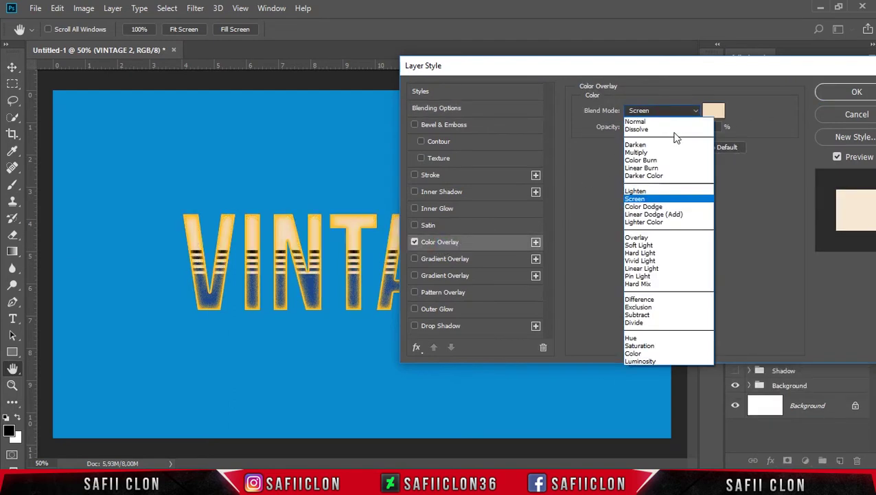
pyautogui.click(651, 200)
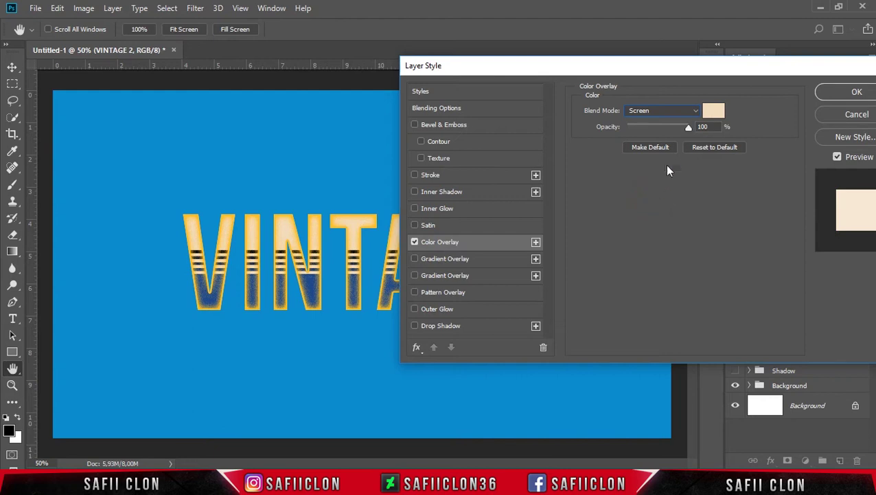
pyautogui.click(713, 112)
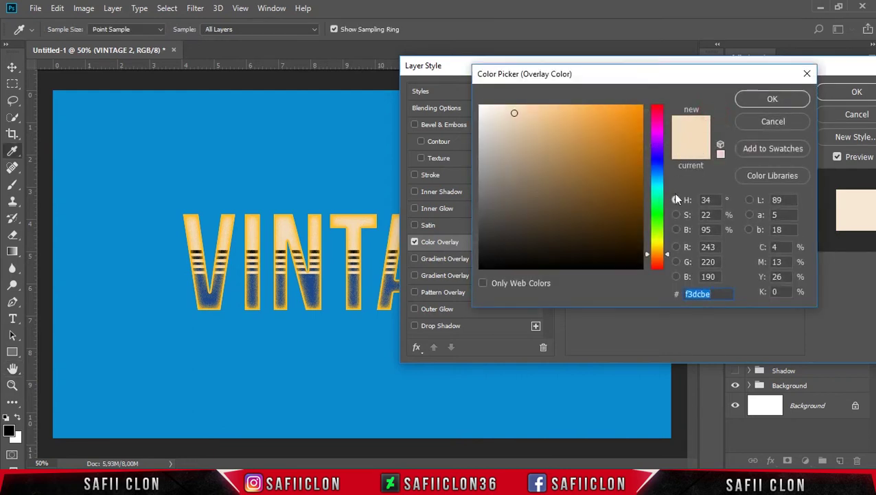
pyautogui.moveTo(720, 292); pyautogui.dragTo(691, 294)
pyautogui.write('ffb')
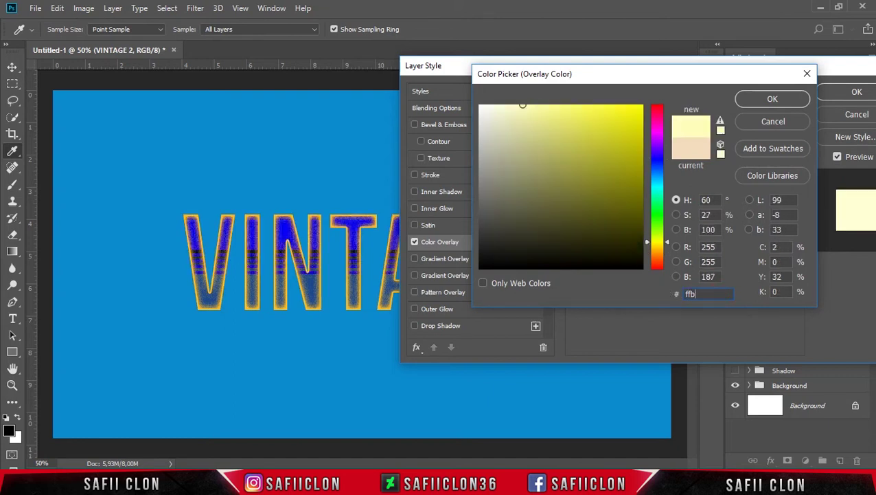
pyautogui.write('d1e')
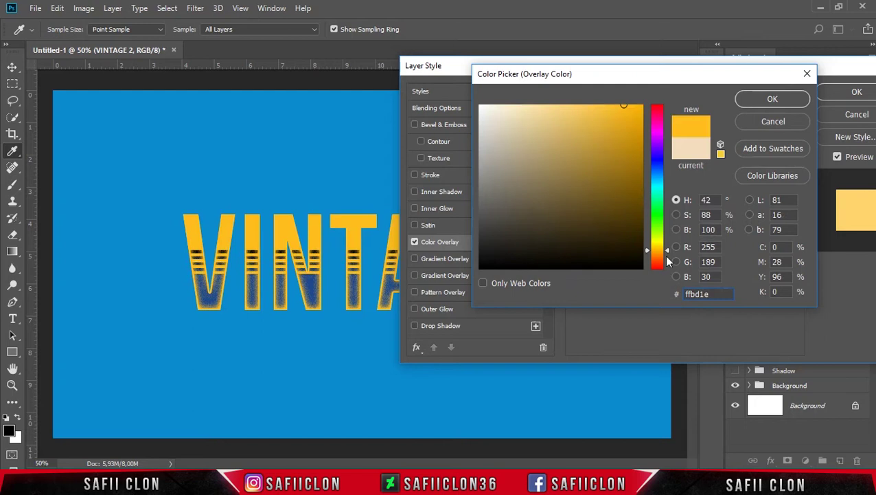
pyautogui.click(773, 99)
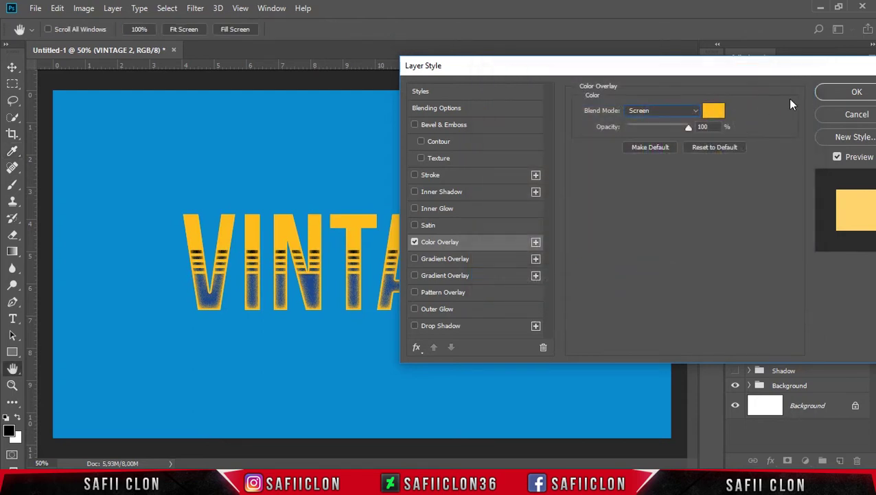
pyautogui.click(855, 93)
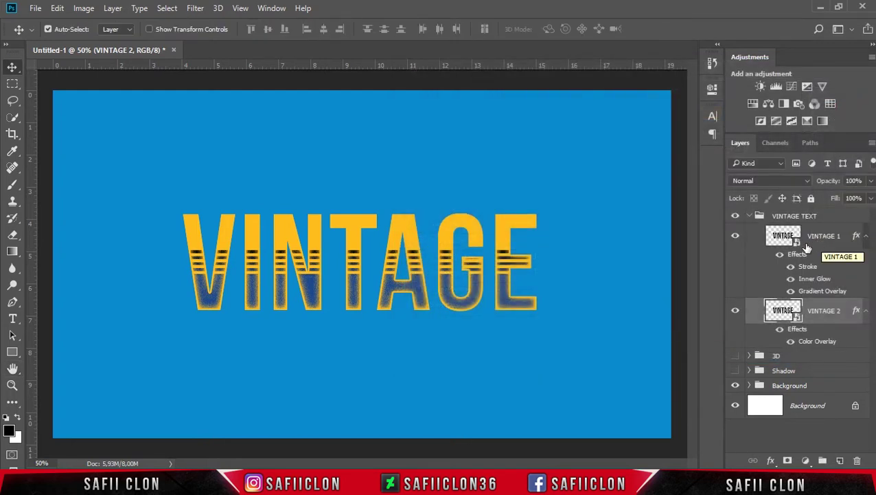
# Hide the VINTAGE TEXT group and show the 3D group with its 3D layer selected
pyautogui.click(866, 237)
pyautogui.click(866, 261)
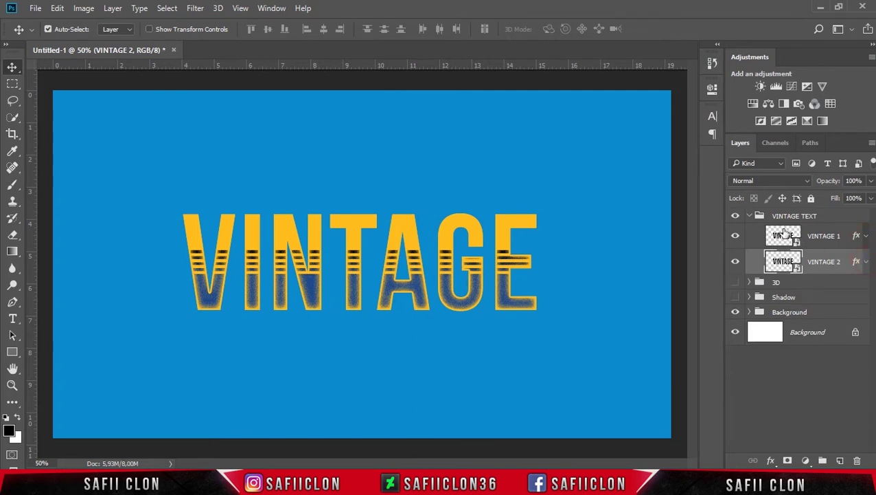
pyautogui.click(750, 216)
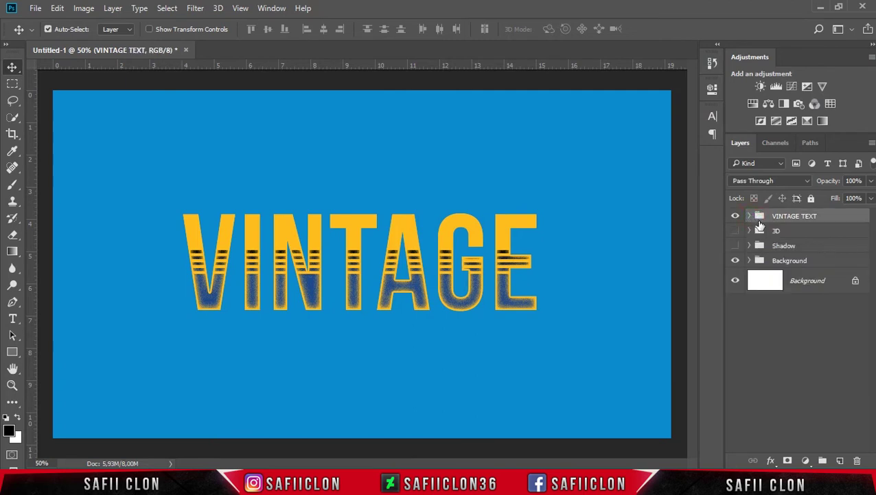
pyautogui.click(798, 232)
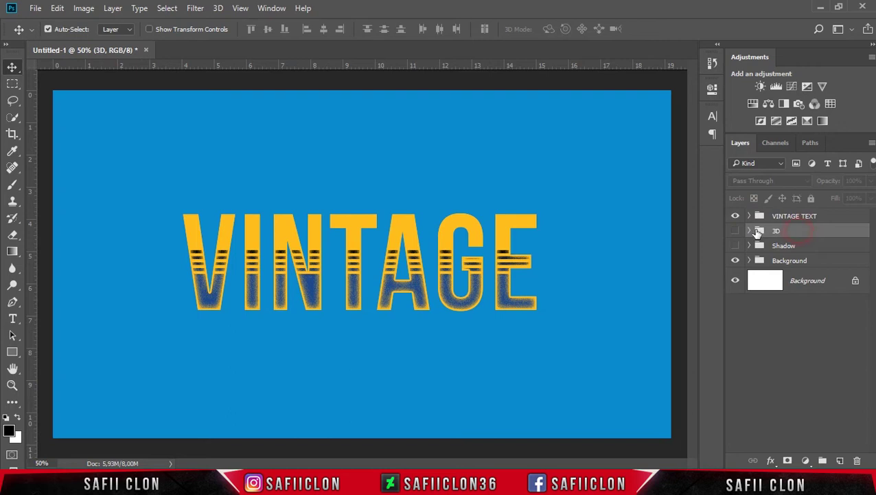
pyautogui.click(736, 215)
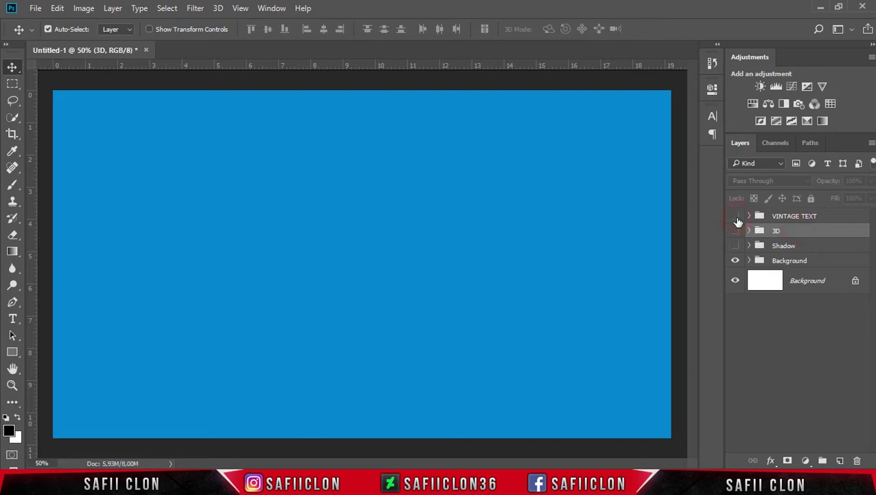
pyautogui.click(735, 232)
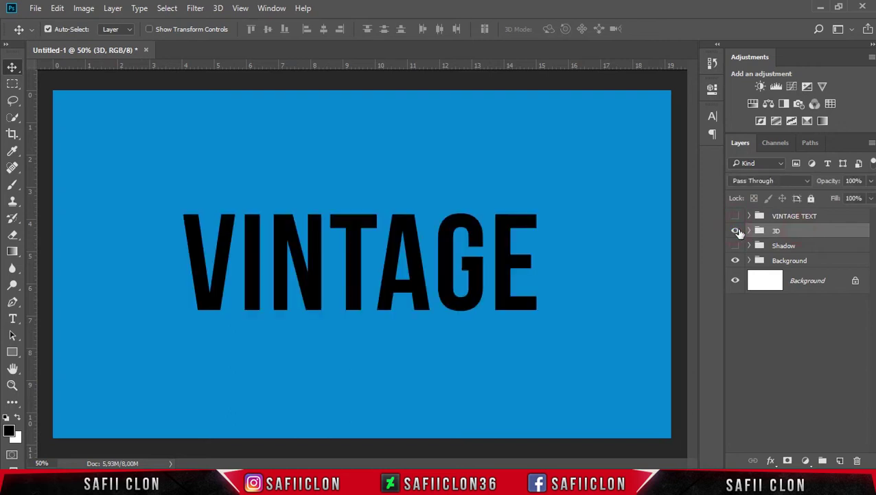
pyautogui.click(749, 231)
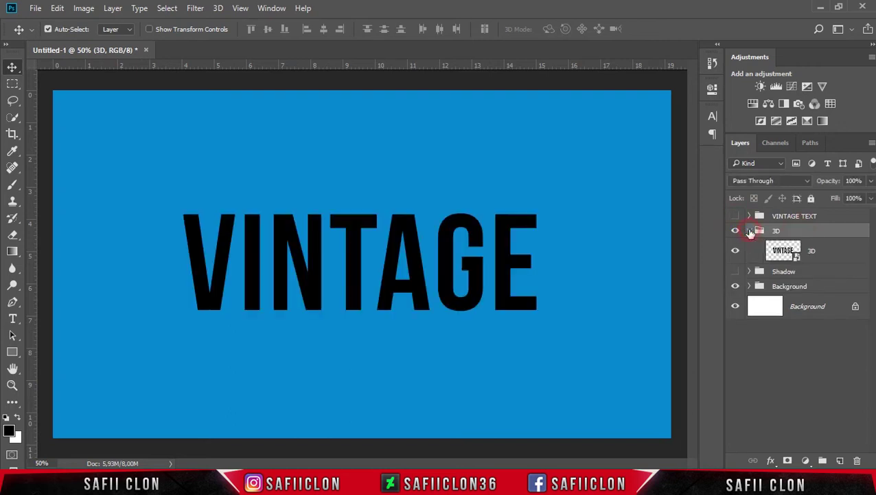
pyautogui.click(840, 253)
pyautogui.rightClick(840, 253)
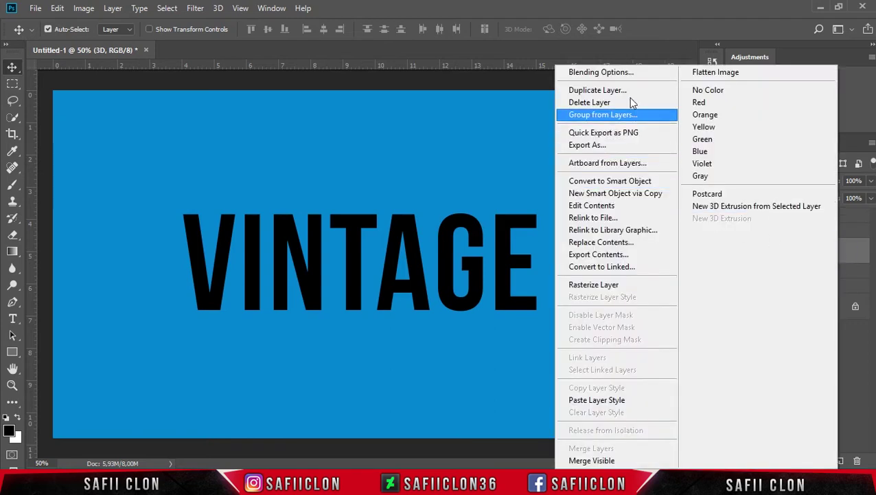
# Add a Smooth Inner Bevel of size 5 px to the 3D layer
pyautogui.click(605, 73)
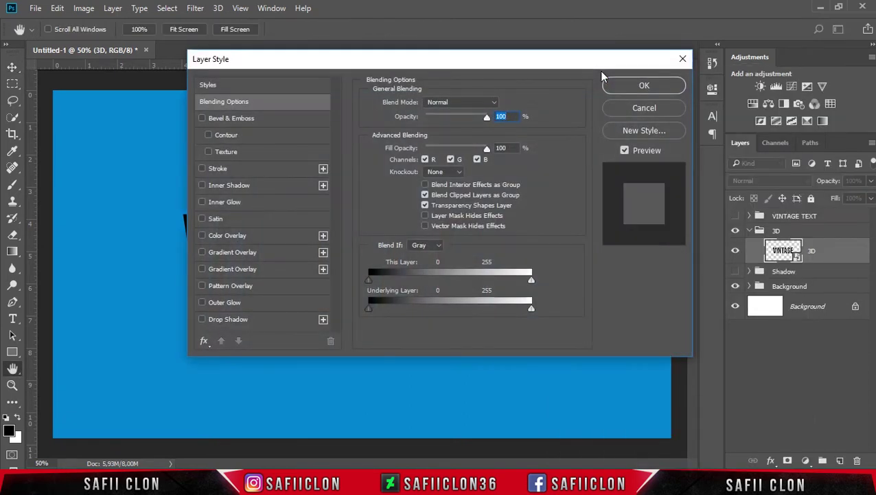
pyautogui.click(226, 117)
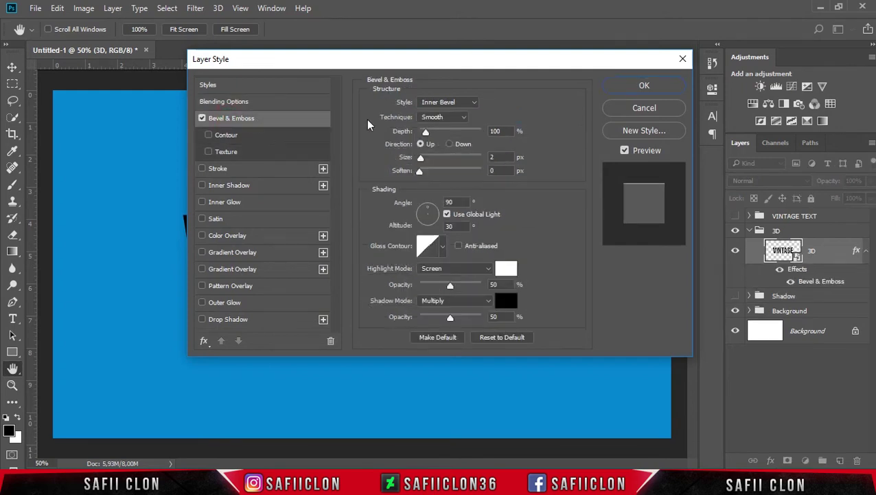
pyautogui.click(463, 102)
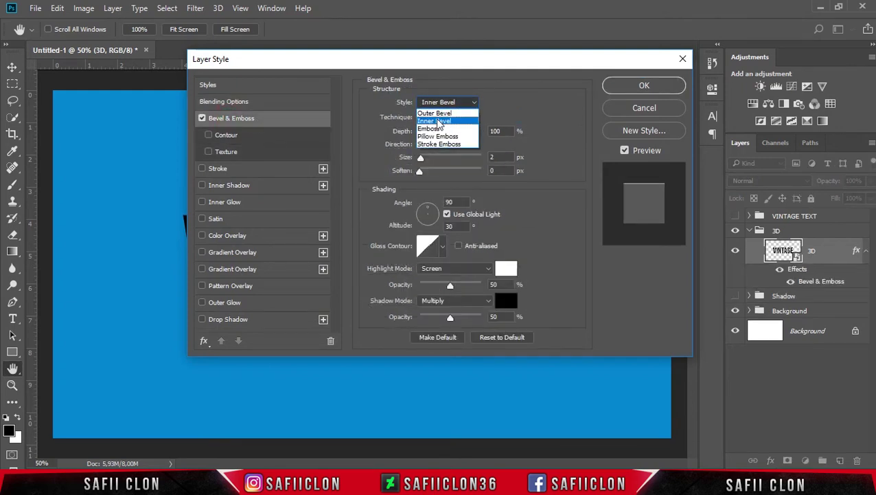
pyautogui.click(437, 121)
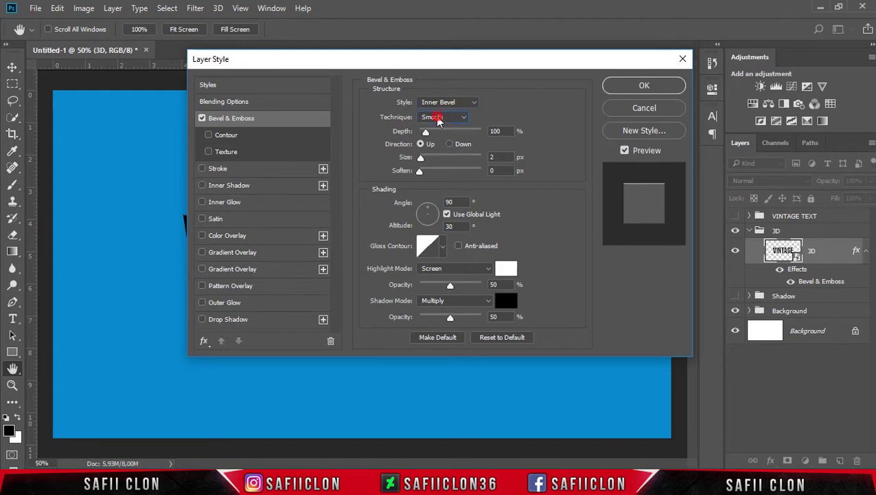
pyautogui.click(445, 120)
pyautogui.click(448, 132)
pyautogui.click(498, 131)
pyautogui.click(495, 157)
pyautogui.write('5')
pyautogui.click(501, 170)
# Set the bevel shading angle to 59° and altitude to 58°
pyautogui.click(448, 201)
pyautogui.write('59')
pyautogui.click(454, 229)
pyautogui.press('BackSpace')
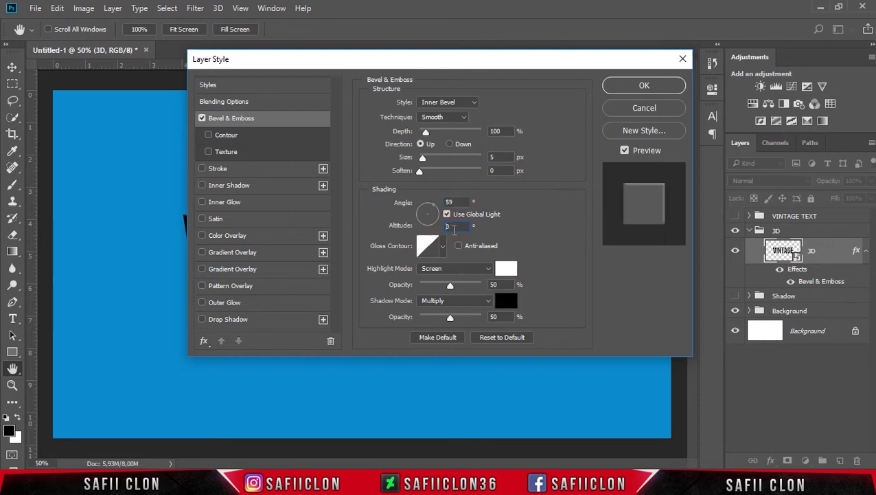
pyautogui.write('58')
# Keep the Screen highlight, and make the bevel shadow Linear Burn at 40% opacity
pyautogui.click(454, 270)
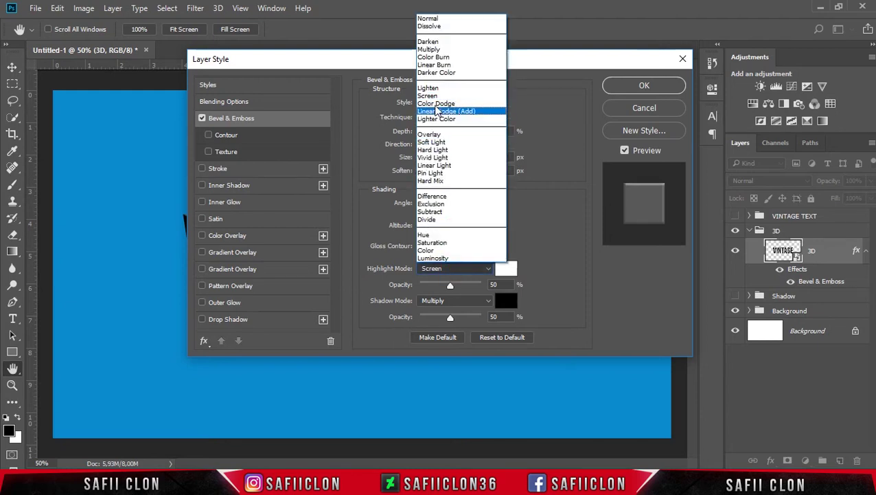
pyautogui.click(434, 97)
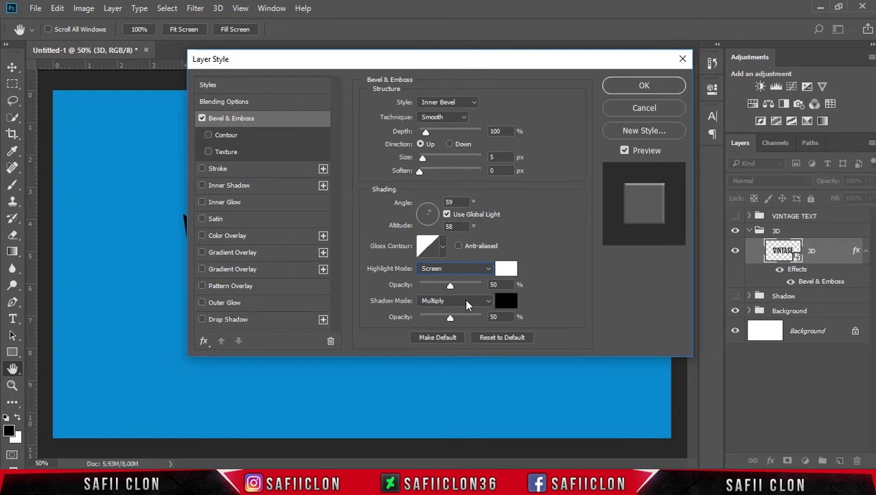
pyautogui.moveTo(450, 284); pyautogui.dragTo(467, 285)
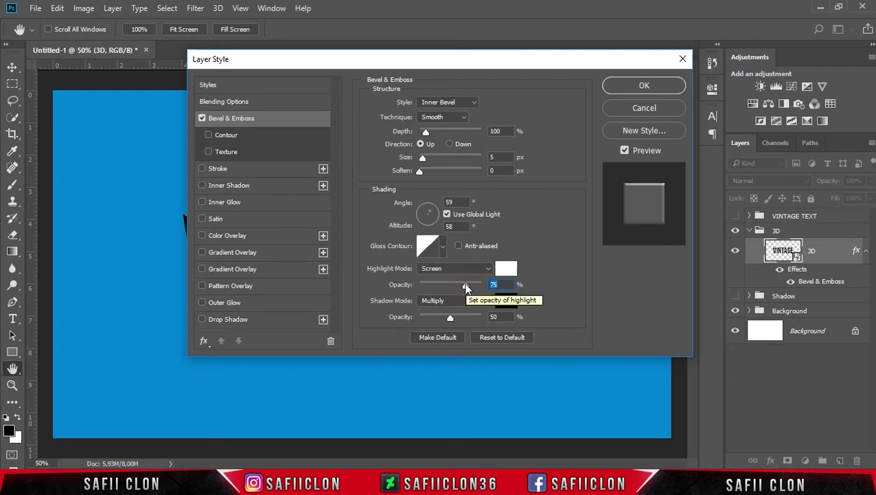
pyautogui.click(461, 300)
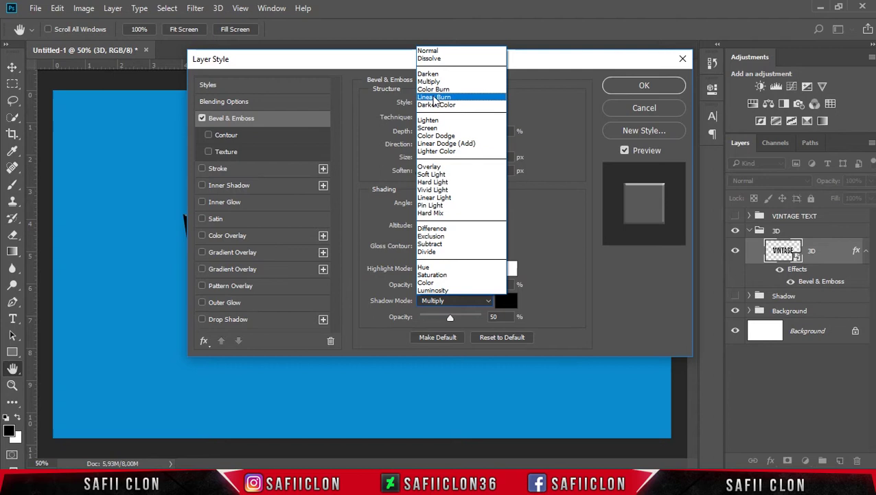
pyautogui.click(434, 98)
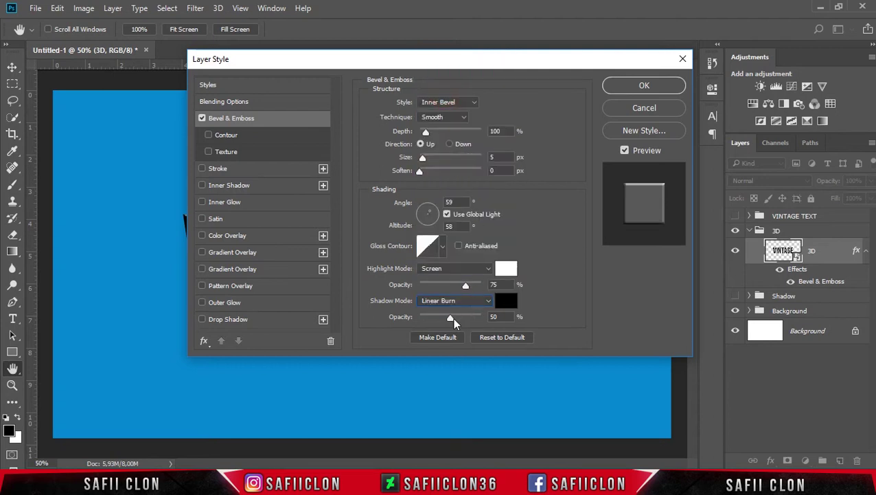
pyautogui.moveTo(451, 319); pyautogui.dragTo(443, 320)
# Overlay the 3D layer with #ffbd1e in Screen mode at 100% opacity and apply
pyautogui.click(229, 237)
pyautogui.moveTo(302, 64); pyautogui.dragTo(521, 80)
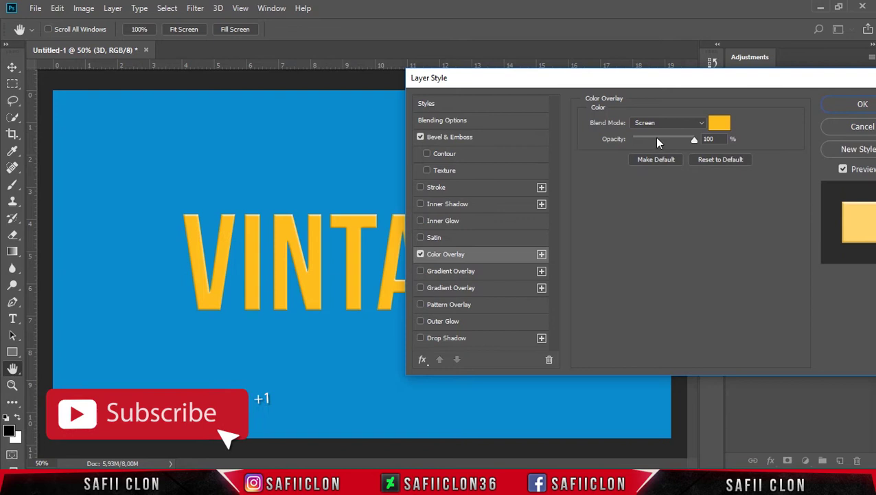
pyautogui.click(720, 123)
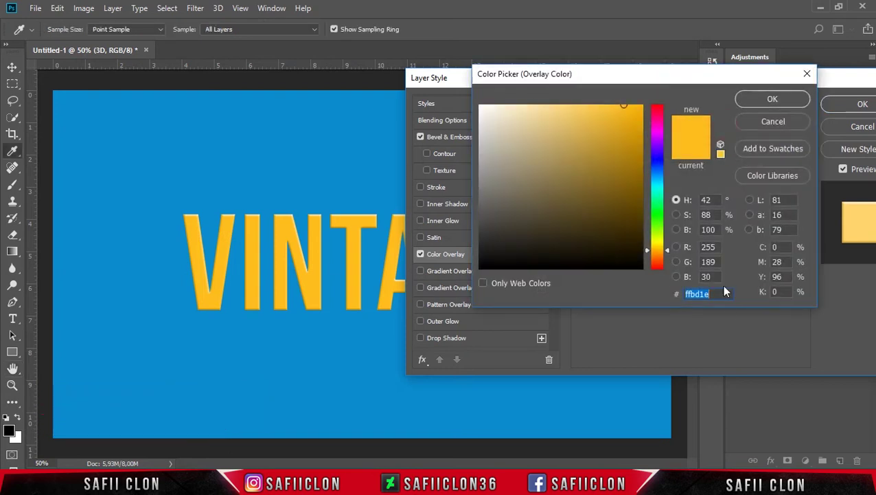
pyautogui.click(685, 294)
pyautogui.click(772, 101)
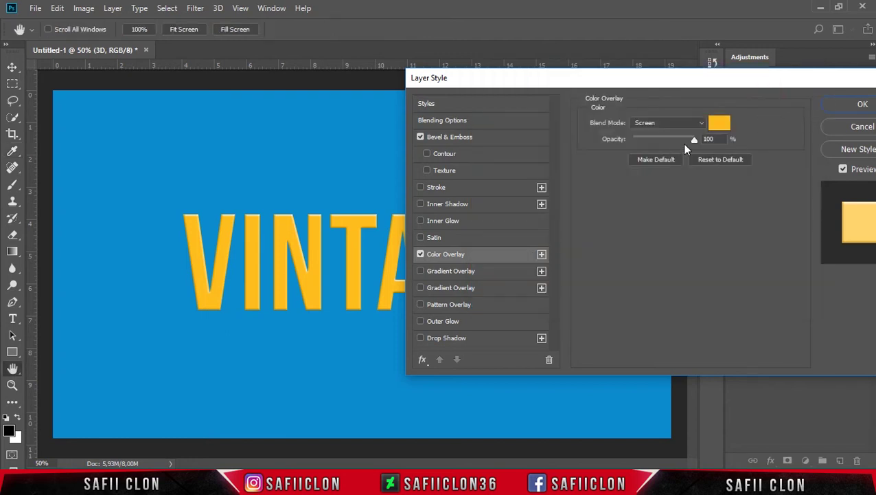
pyautogui.moveTo(693, 142); pyautogui.dragTo(697, 142)
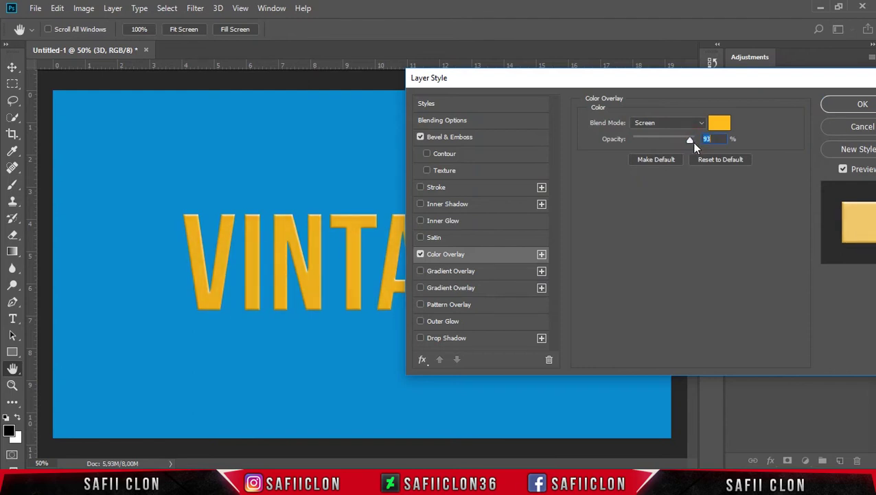
pyautogui.moveTo(765, 87); pyautogui.dragTo(652, 90)
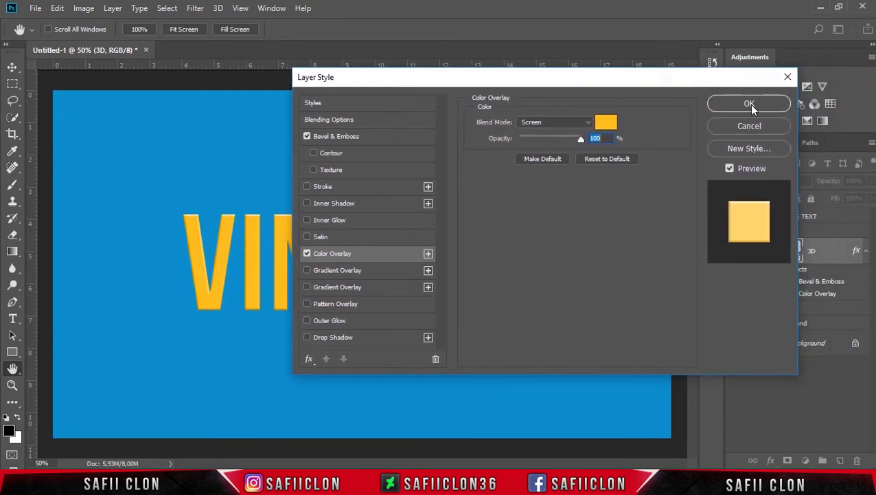
pyautogui.click(750, 104)
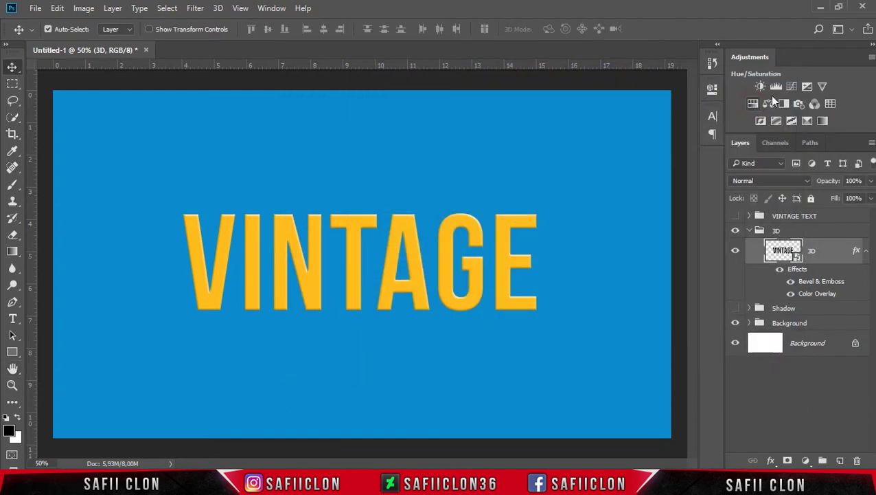
pyautogui.click(866, 252)
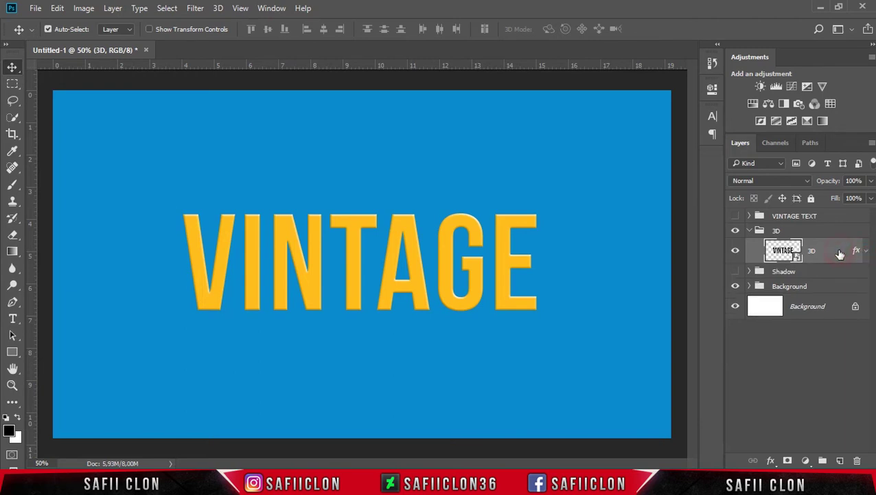
pyautogui.rightClick(833, 253)
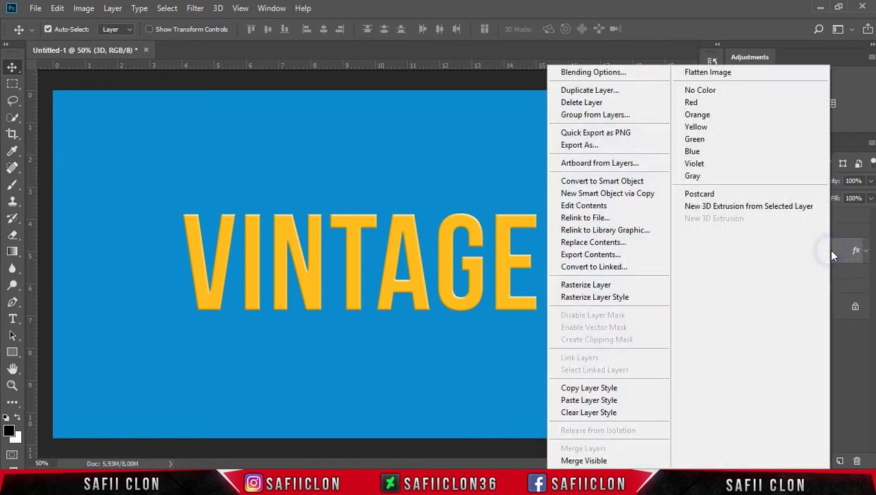
pyautogui.click(613, 95)
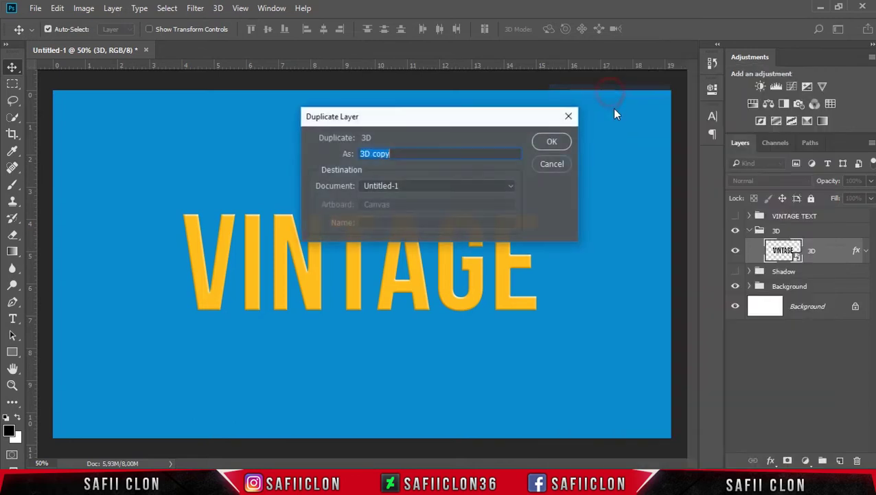
pyautogui.click(554, 142)
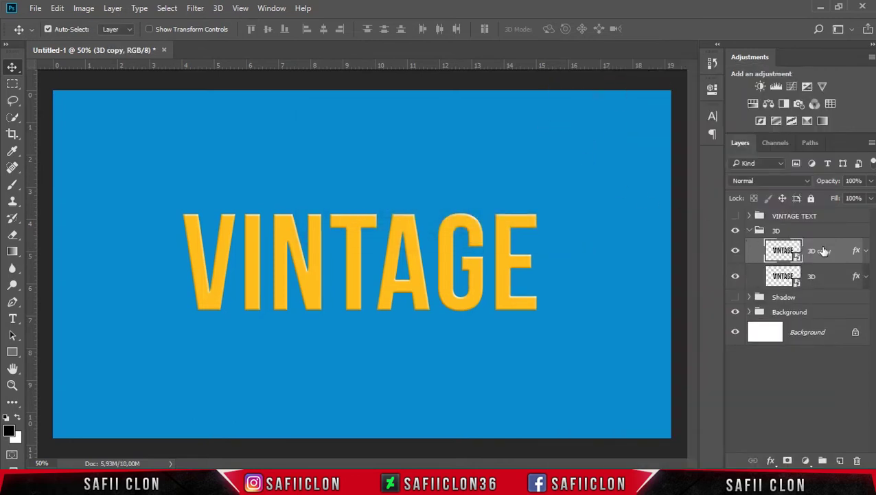
pyautogui.rightClick(833, 249)
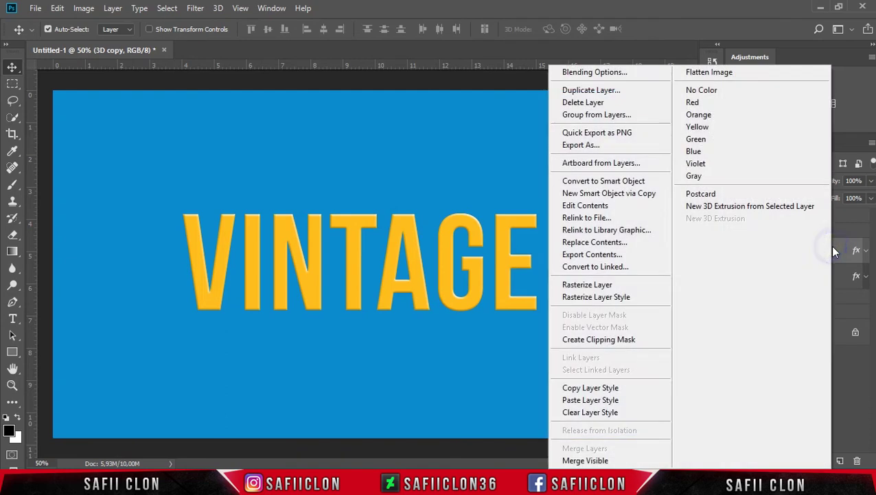
pyautogui.click(602, 284)
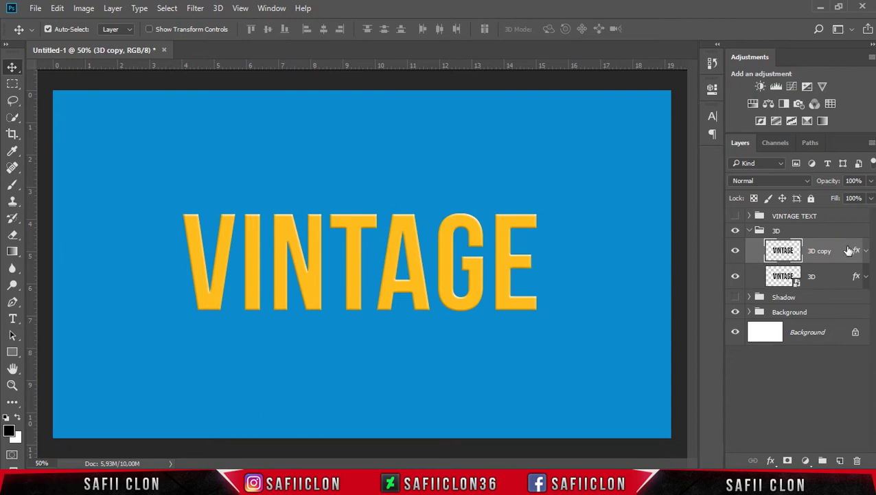
pyautogui.hotkey('ctrl', 't')
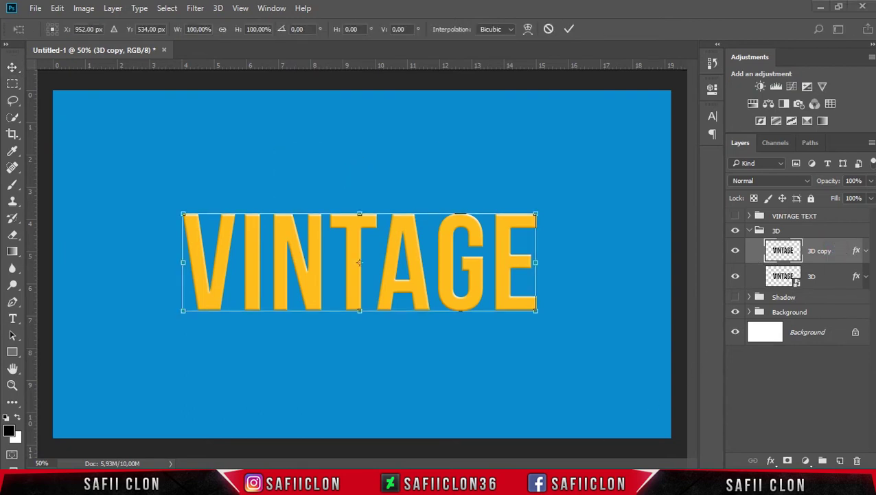
pyautogui.press('ctrl+super+o')
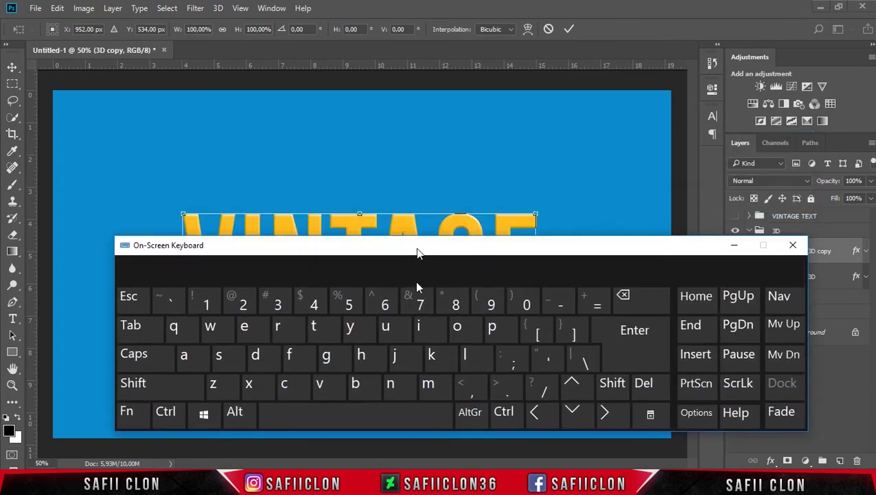
pyautogui.moveTo(424, 152); pyautogui.dragTo(420, 292)
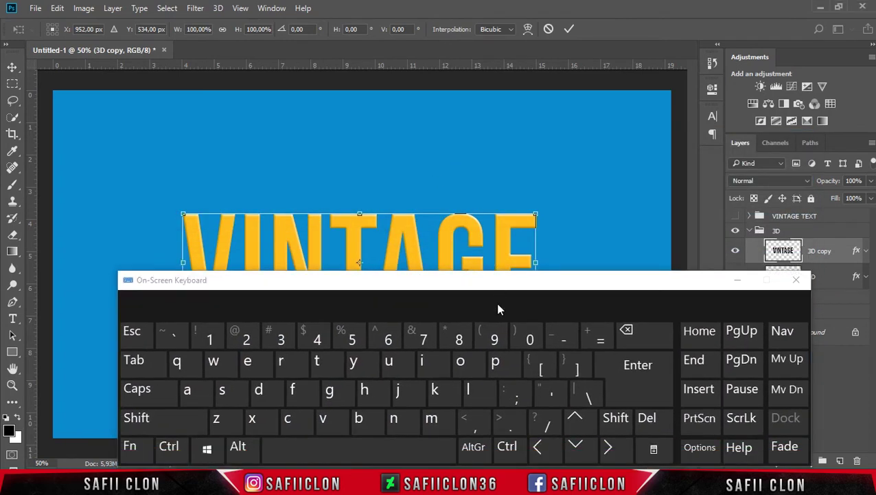
pyautogui.moveTo(489, 289)
pyautogui.mouseDown()
pyautogui.moveTo(502, 53)
pyautogui.moveTo(520, 20)
pyautogui.moveTo(535, 24)
pyautogui.mouseUp()
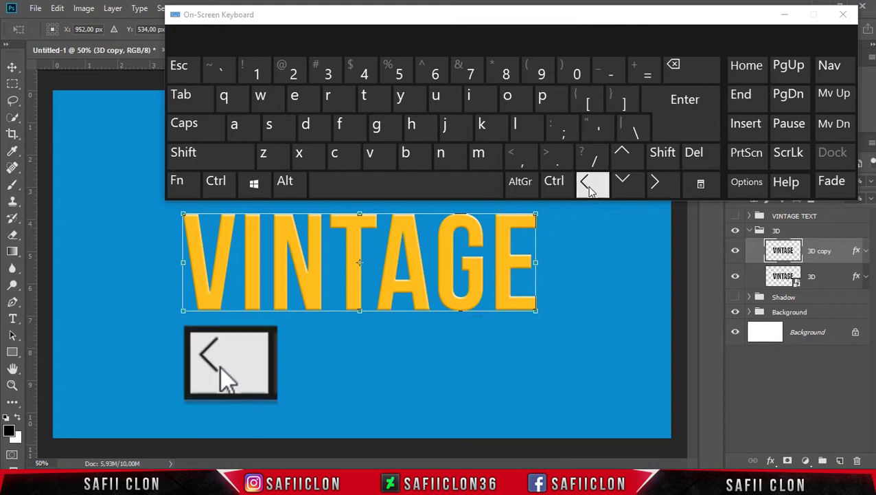
pyautogui.click(594, 189)
pyautogui.click(594, 189)
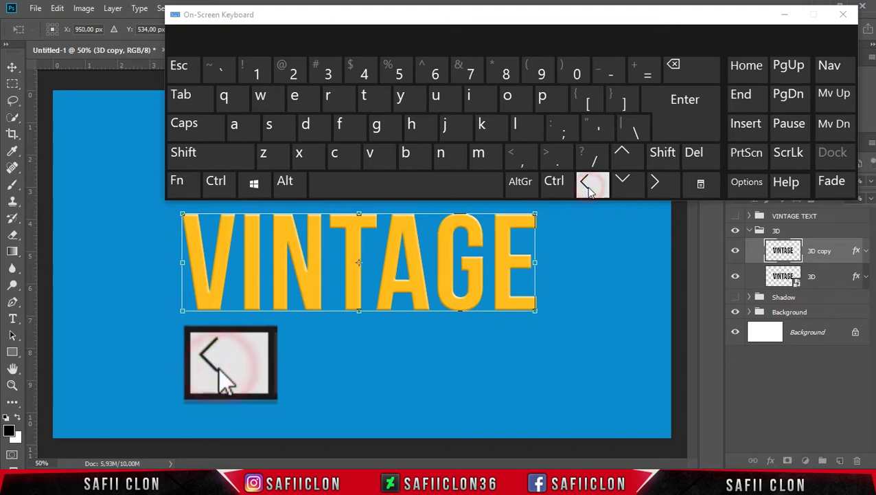
pyautogui.click(625, 158)
pyautogui.click(628, 157)
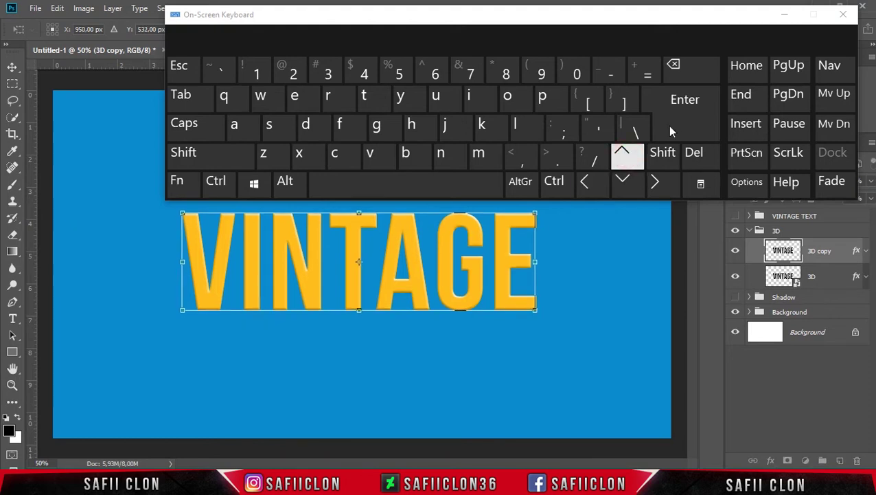
pyautogui.click(784, 14)
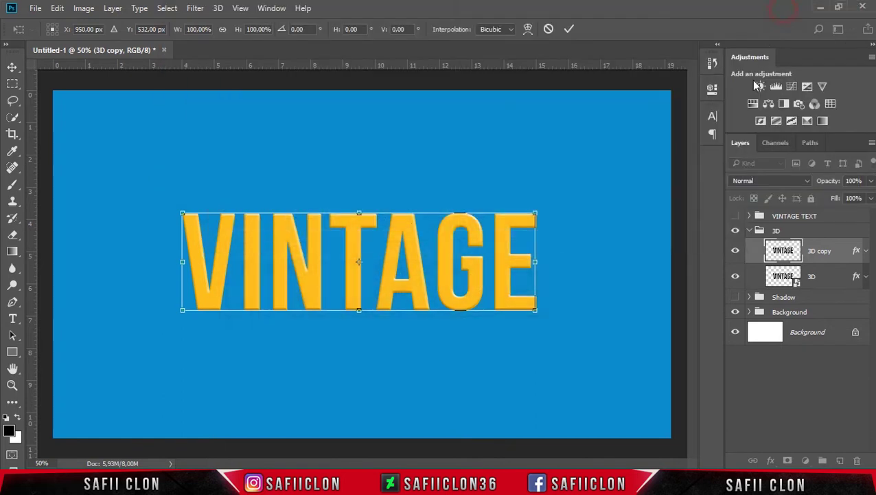
pyautogui.click(569, 30)
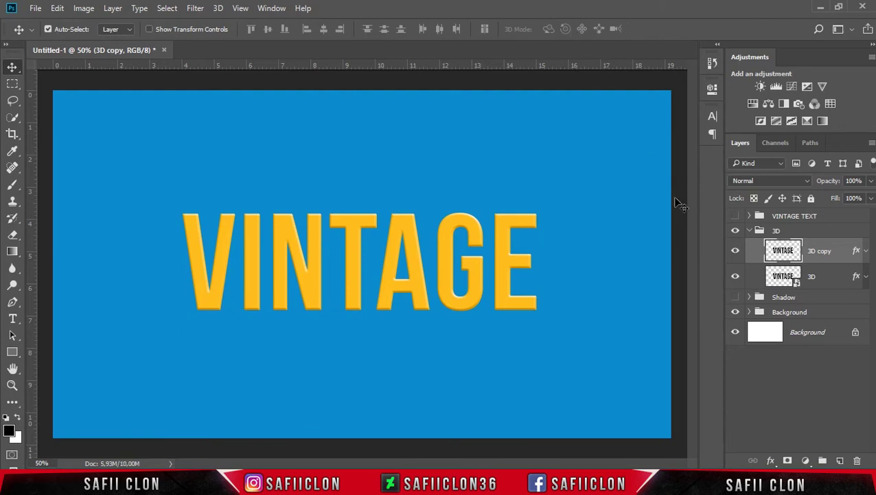
pyautogui.rightClick(829, 254)
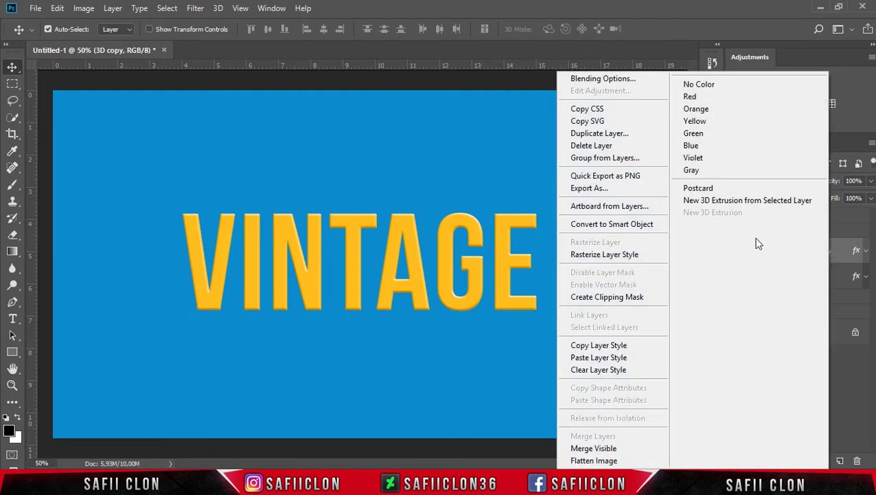
pyautogui.click(591, 146)
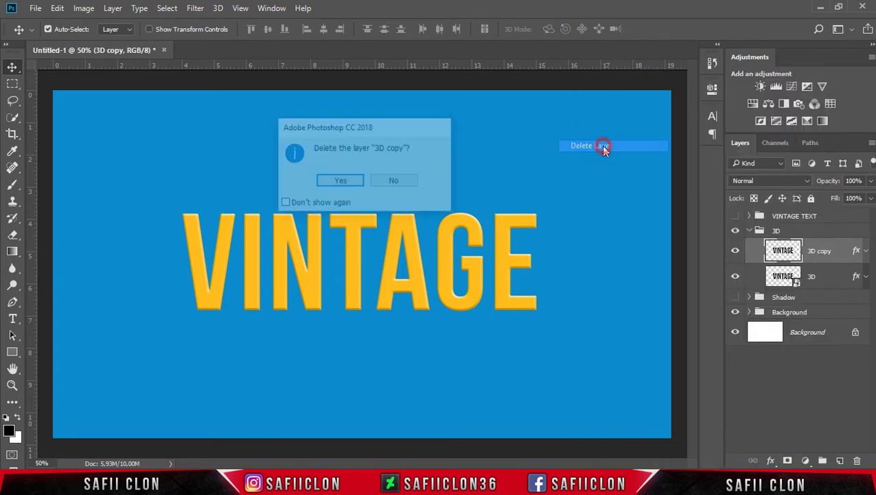
pyautogui.click(339, 184)
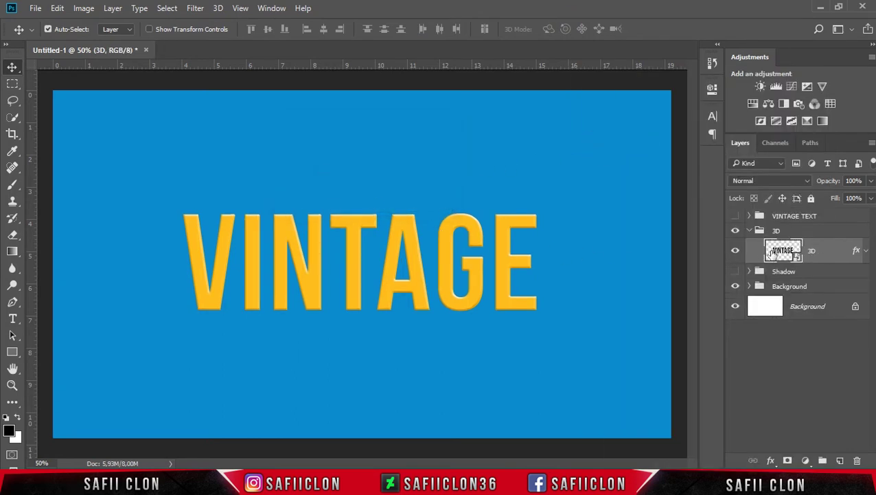
# Show the VINTAGE TEXT group and stack nudged 3D layer copies up to 3D copy 9
pyautogui.click(735, 217)
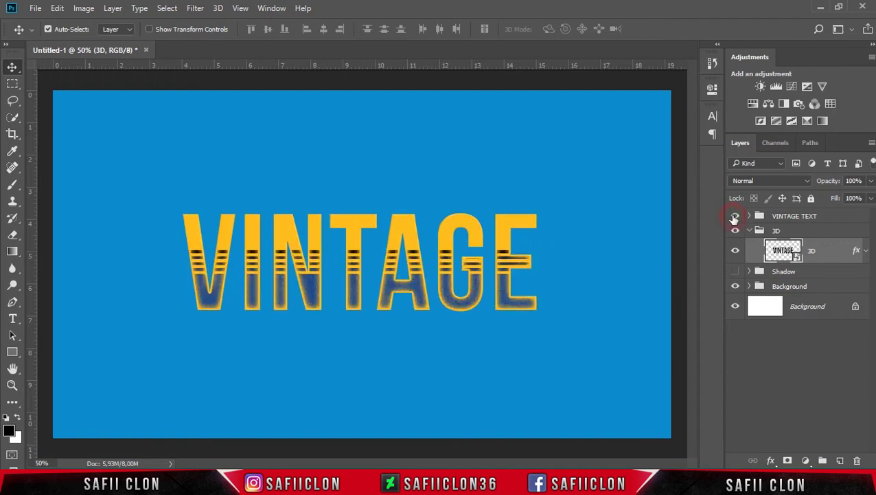
pyautogui.click(834, 252)
pyautogui.hotkey('ctrl', 'shift', 'alt', 't')
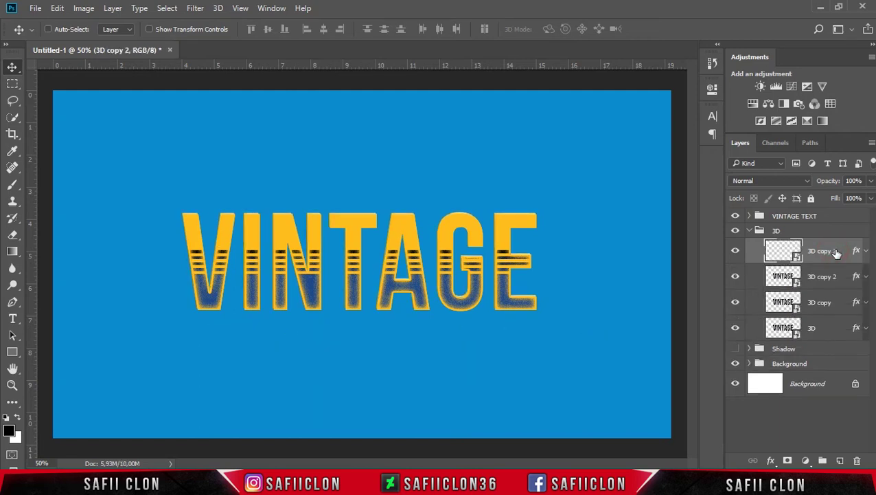
pyautogui.hotkey('ctrl', 'shift', 'alt', 't')
pyautogui.hotkey('ctrl', 'shift', 'alt', 't')
pyautogui.hotkey('ctrl', 'shift', 'alt', 't')
pyautogui.hotkey('ctrl', 'shift', 'alt', 't')
pyautogui.hotkey('ctrl', 'shift', 'alt', 't')
pyautogui.hotkey('ctrl', 'shift', 'alt', 't')
pyautogui.hotkey('ctrl', 'shift', 'alt', 't')
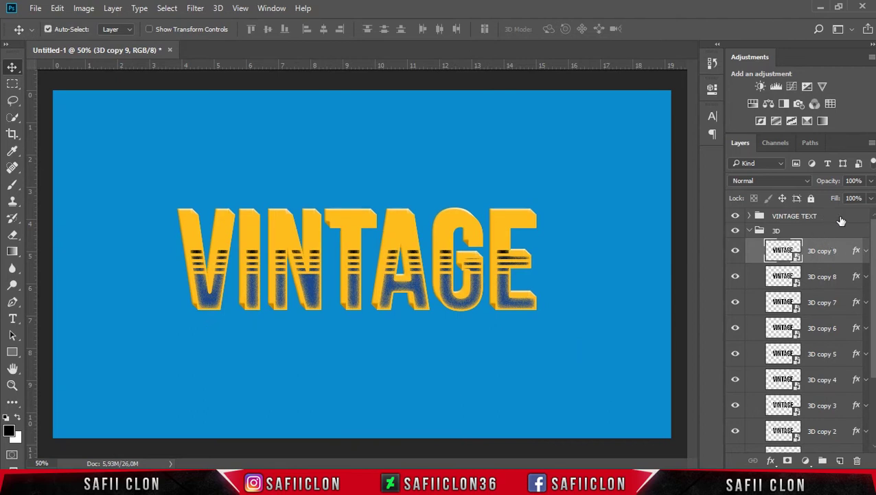
pyautogui.click(827, 219)
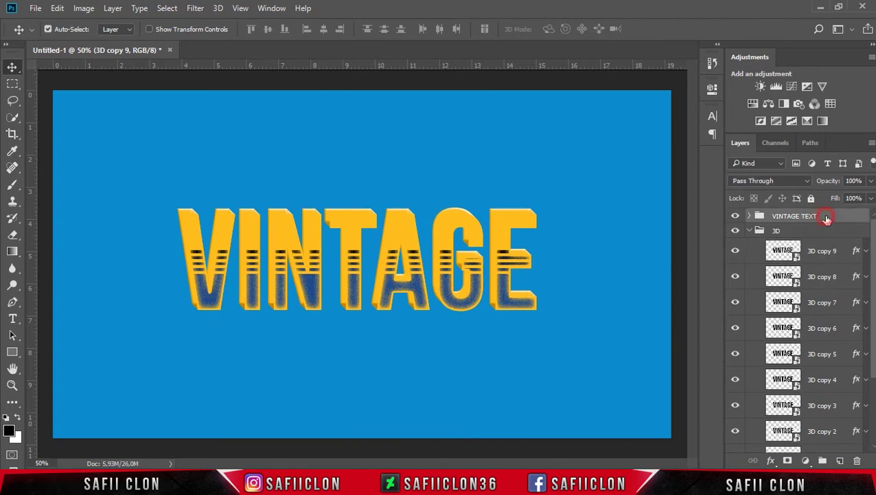
# Nudge the VINTAGE TEXT group left and up to X 934 px, Y 516 px
pyautogui.hotkey('ctrl', 't')
pyautogui.hotkey('ctrl', '+')
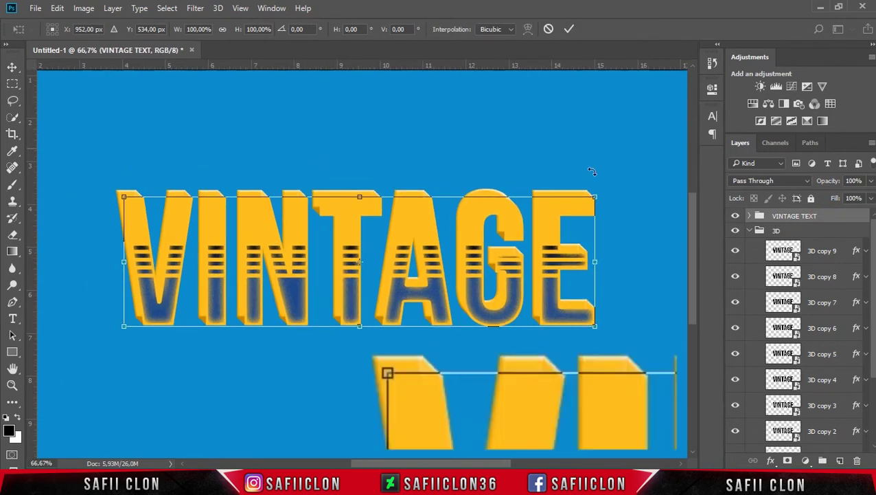
pyautogui.press('Left')
pyautogui.press('Left')
pyautogui.press('Left')
pyautogui.press('Left')
pyautogui.press('Left')
pyautogui.press('Left')
pyautogui.press('Left')
pyautogui.press('Left')
pyautogui.press('Left')
pyautogui.press('Left')
pyautogui.press('Left')
pyautogui.press('Left')
pyautogui.press('Left')
pyautogui.press('Left')
pyautogui.press('Left')
pyautogui.press('Left')
pyautogui.press('Up')
pyautogui.press('Up')
pyautogui.press('Up')
pyautogui.press('Up')
pyautogui.press('Up')
pyautogui.press('Up')
pyautogui.press('Up')
pyautogui.press('Up')
pyautogui.press('Up')
pyautogui.press('Up')
pyautogui.press('Up')
pyautogui.press('Up')
pyautogui.press('Up')
pyautogui.press('Up')
pyautogui.press('Up')
pyautogui.hotkey('ctrl', '+')
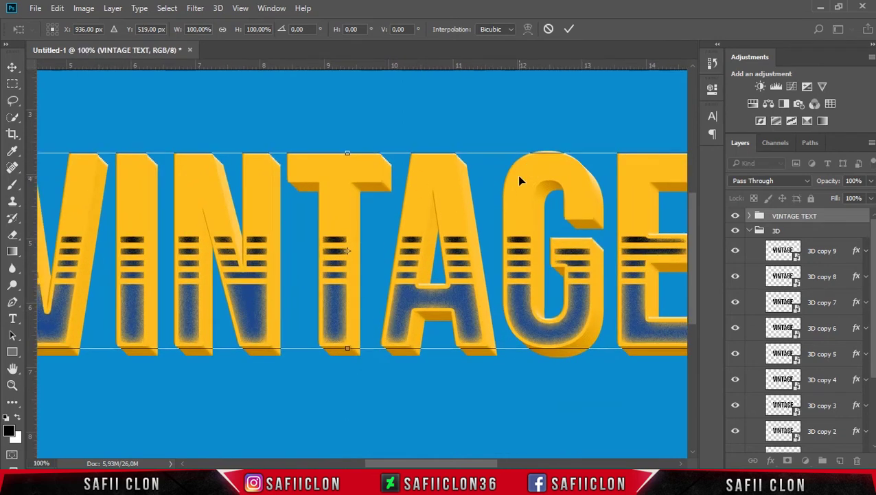
pyautogui.scroll(1, 553, 165)
pyautogui.press('Left')
pyautogui.press('Left')
pyautogui.press('Up')
pyautogui.press('Up')
pyautogui.press('Up')
pyautogui.hotkey('ctrl', '-')
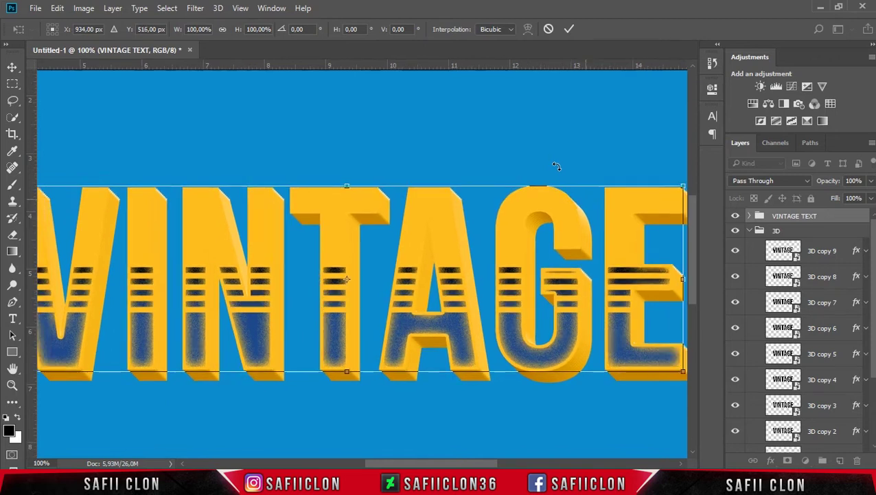
pyautogui.click(568, 29)
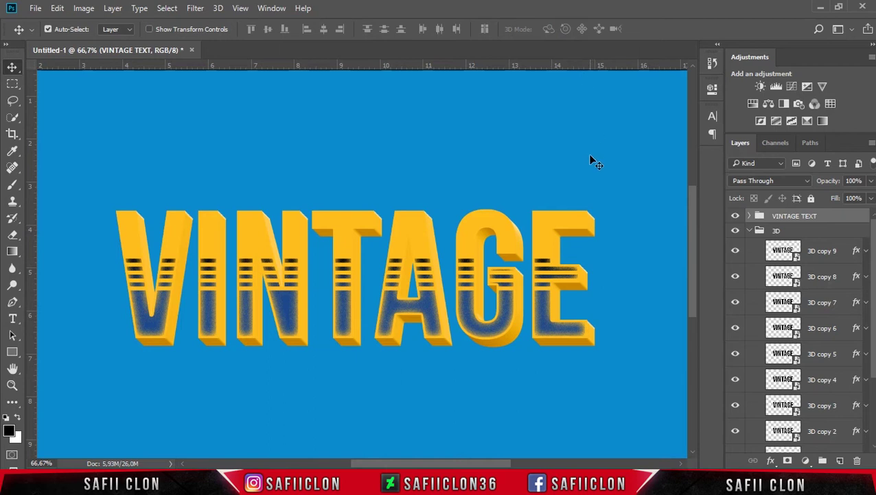
pyautogui.hotkey('ctrl', '-')
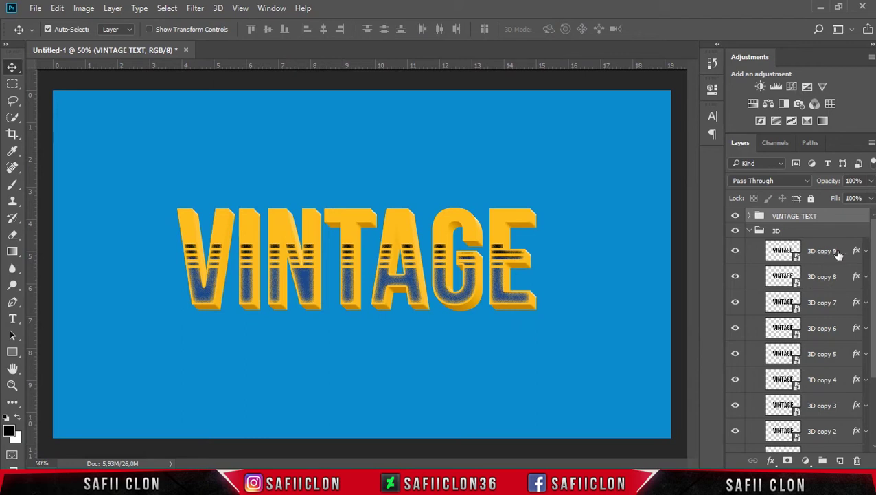
# Add a black Linear Burn Drop Shadow to layer 3D copy 9
pyautogui.click(866, 254)
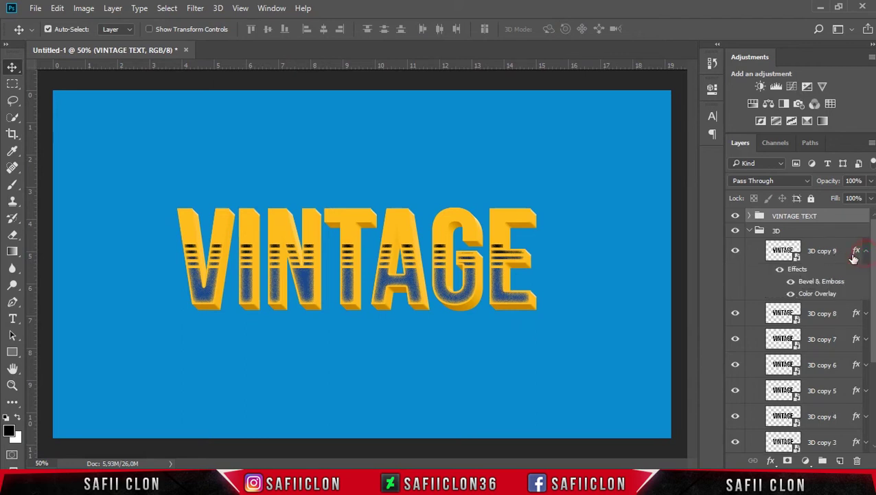
pyautogui.rightClick(836, 254)
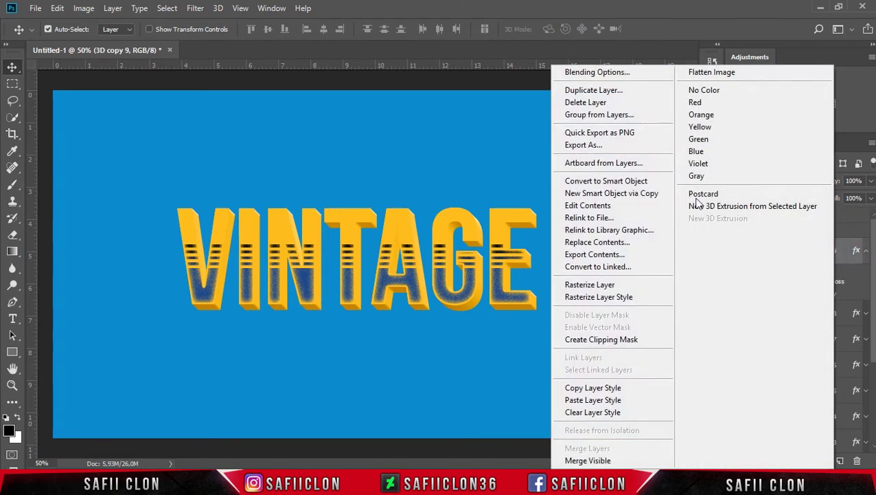
pyautogui.click(599, 74)
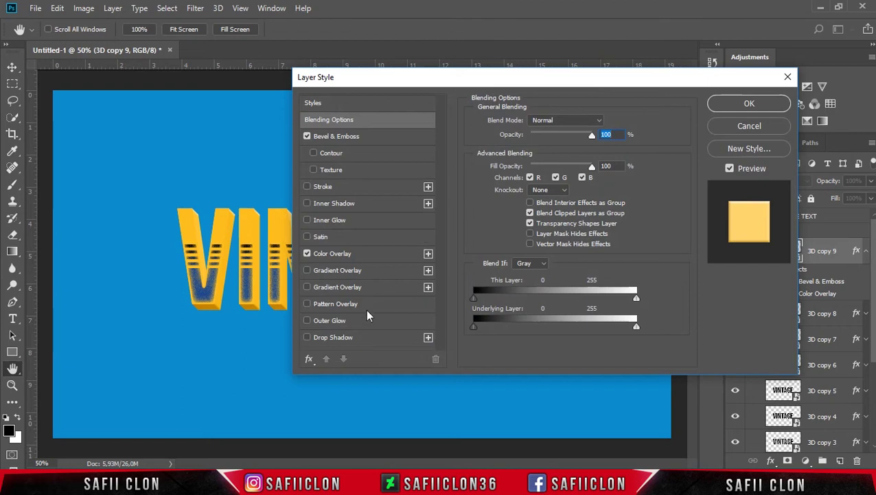
pyautogui.click(335, 338)
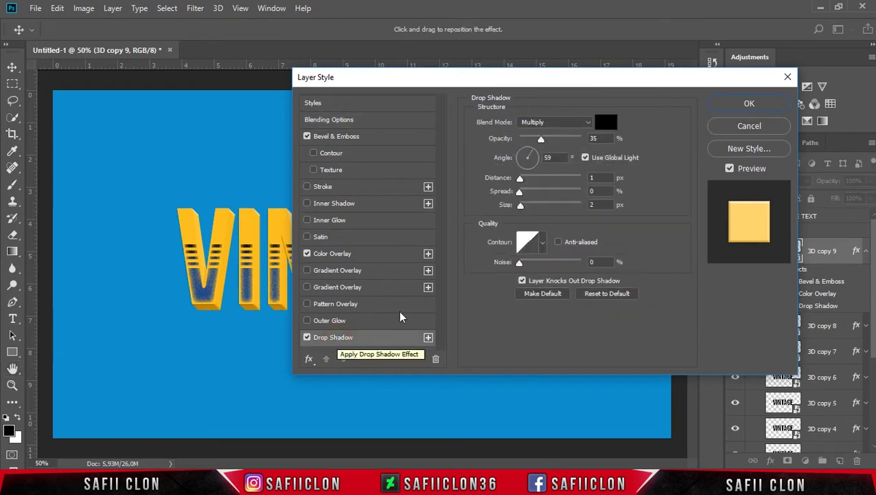
pyautogui.click(567, 124)
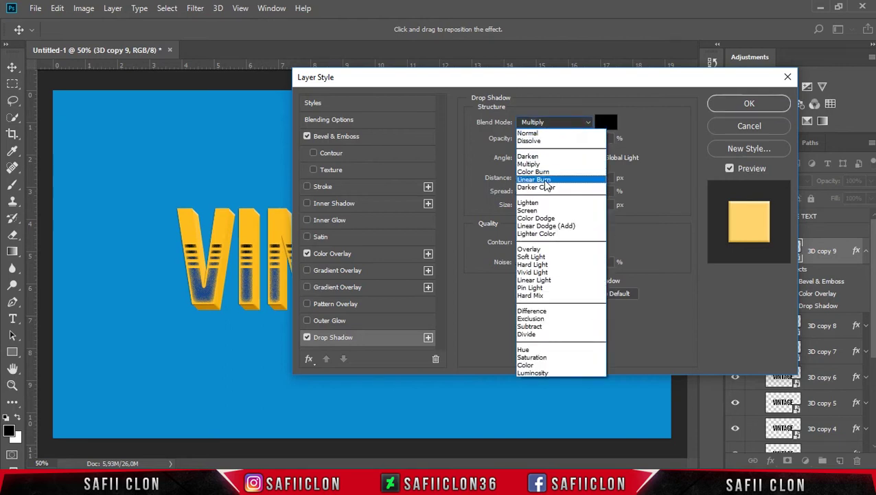
pyautogui.click(546, 180)
pyautogui.click(606, 122)
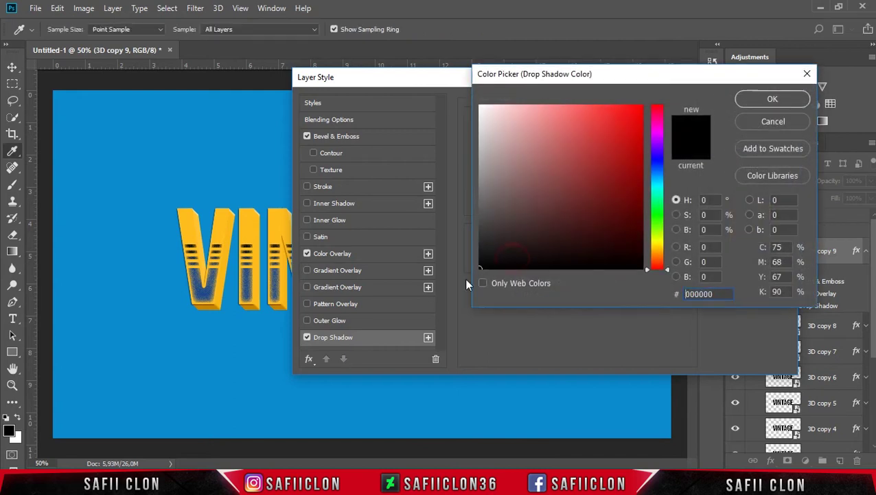
pyautogui.click(761, 104)
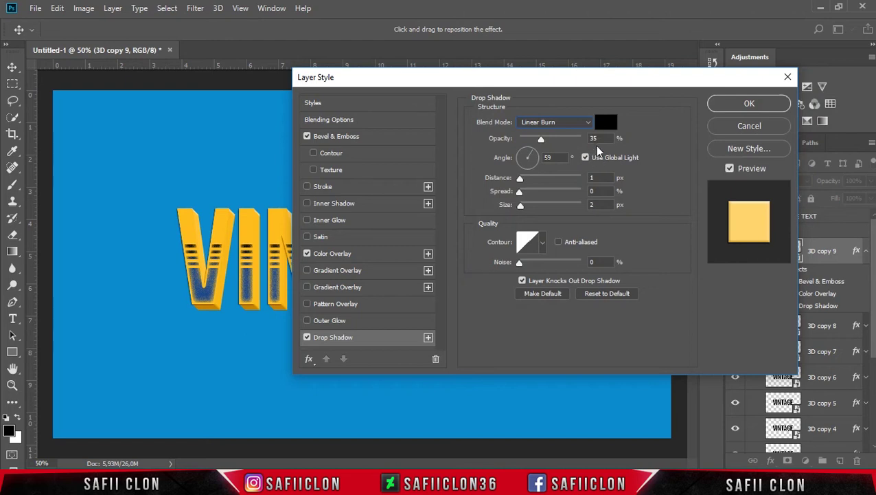
# Set the shadow to 31% opacity, 41 px distance, 51 px size, 20% noise
pyautogui.click(540, 139)
pyautogui.click(603, 177)
pyautogui.write('41')
pyautogui.click(592, 191)
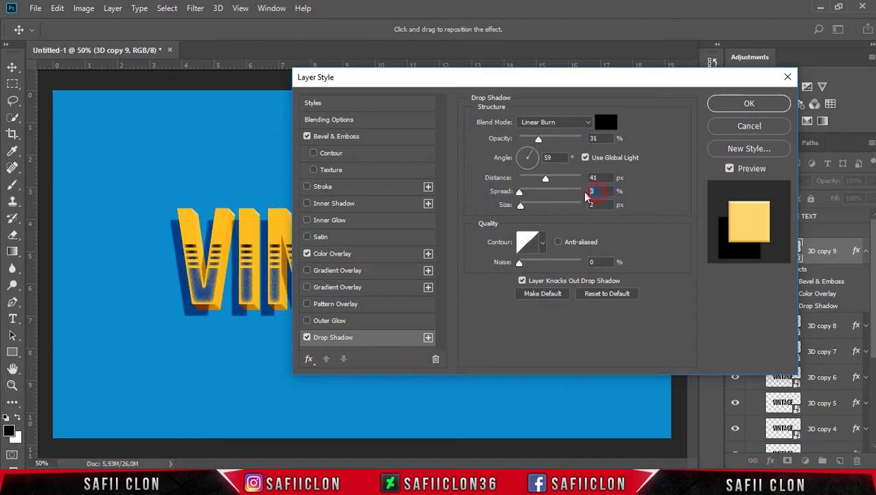
pyautogui.click(594, 204)
pyautogui.write('51')
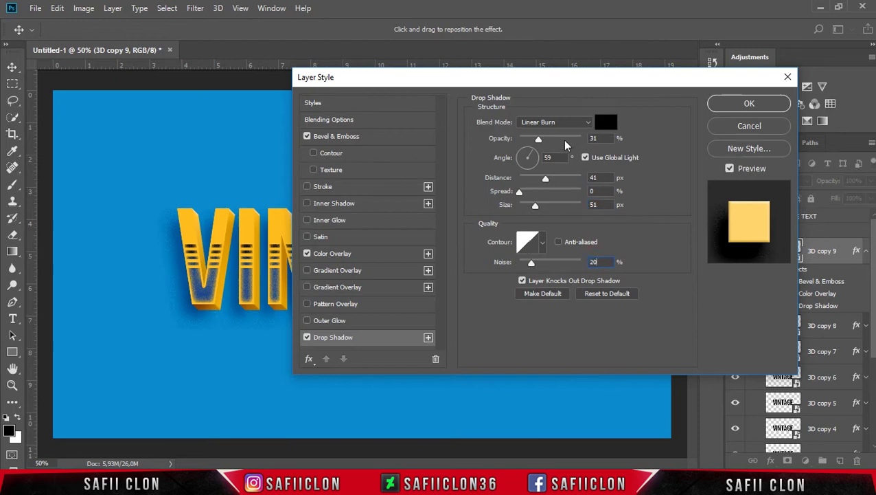
pyautogui.moveTo(534, 80); pyautogui.dragTo(642, 87)
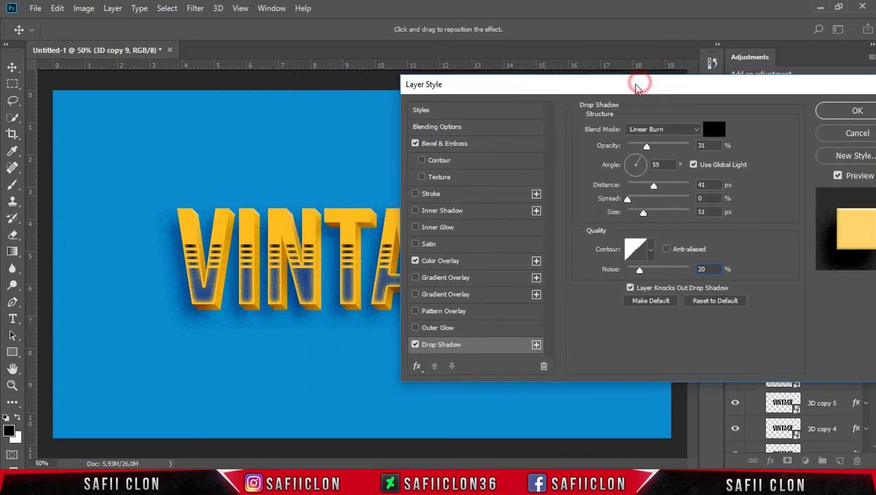
pyautogui.click(833, 116)
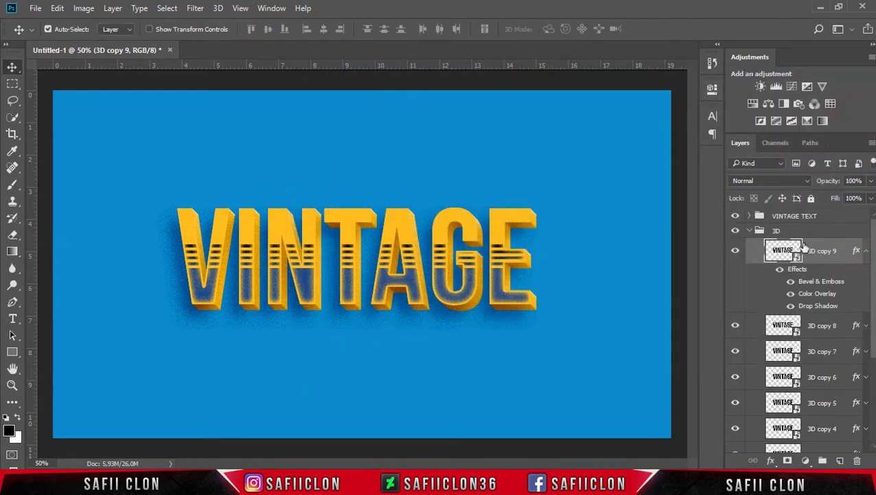
pyautogui.click(866, 252)
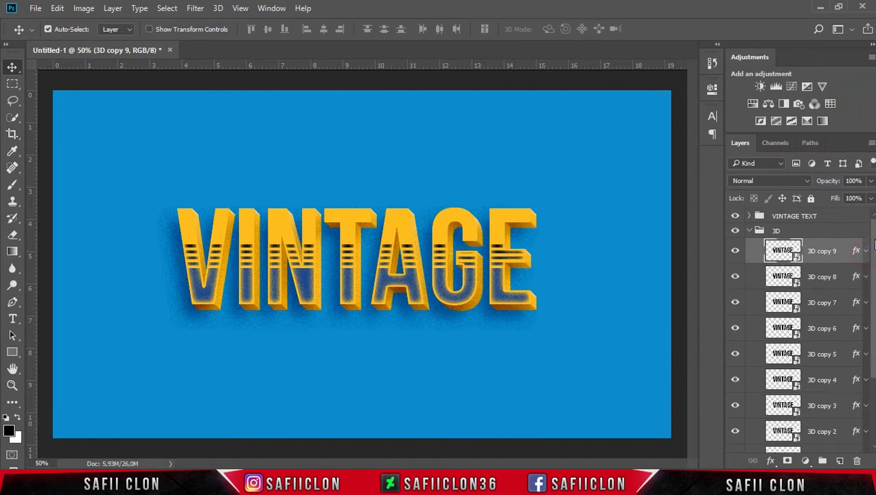
pyautogui.scroll(-5, 868, 254)
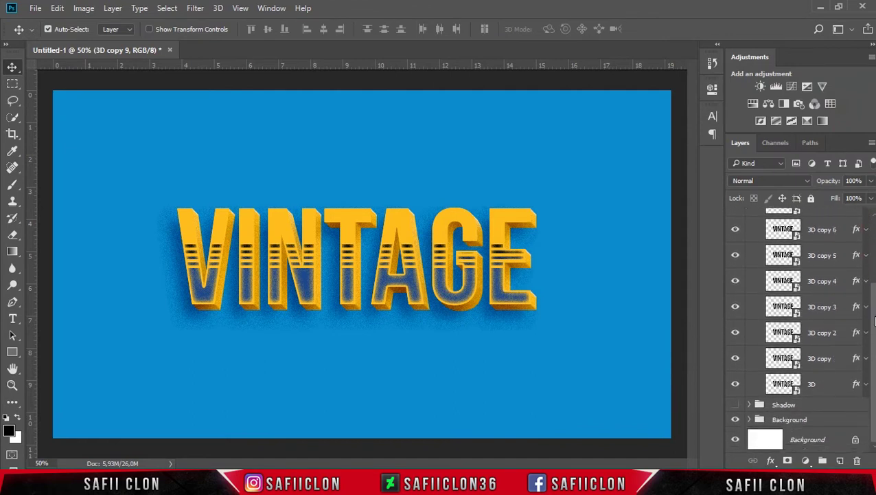
pyautogui.click(835, 384)
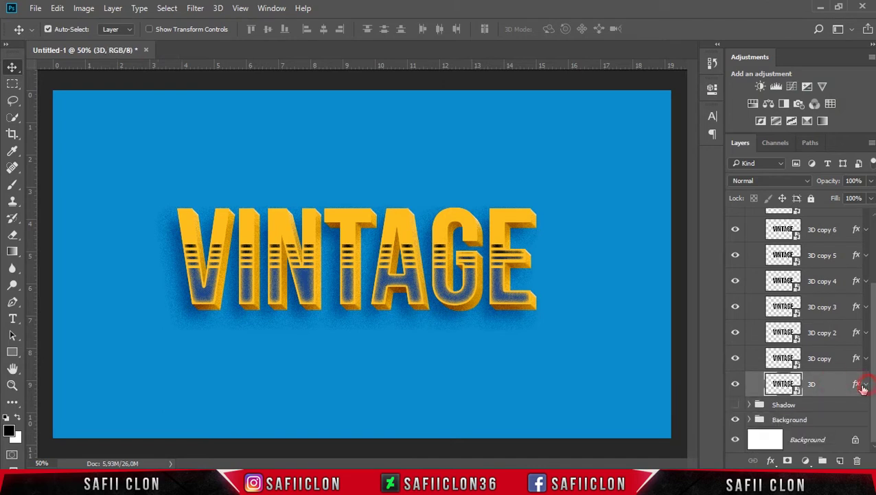
# Add a Multiply Drop Shadow to the base 3D layer and bring up its colour picker
pyautogui.click(865, 384)
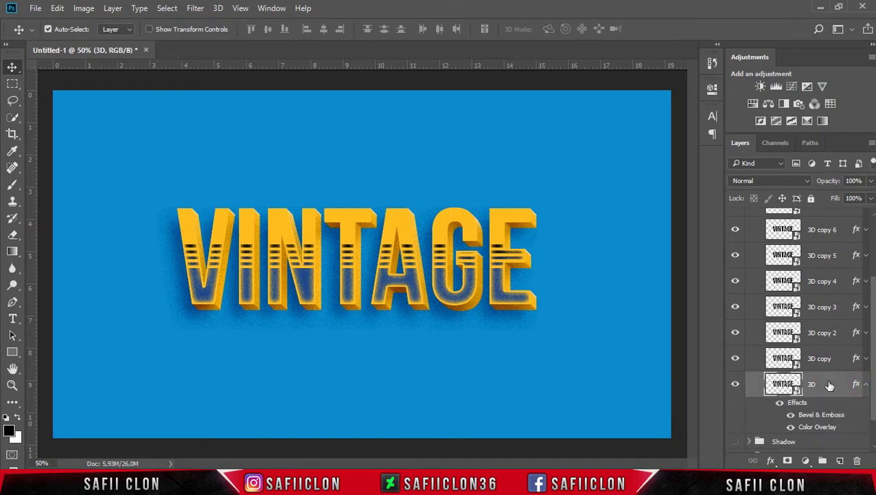
pyautogui.rightClick(828, 385)
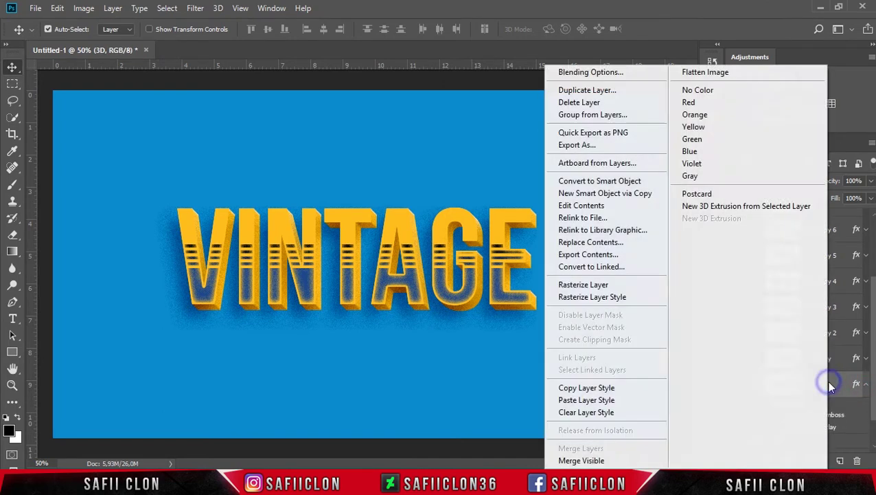
pyautogui.click(594, 77)
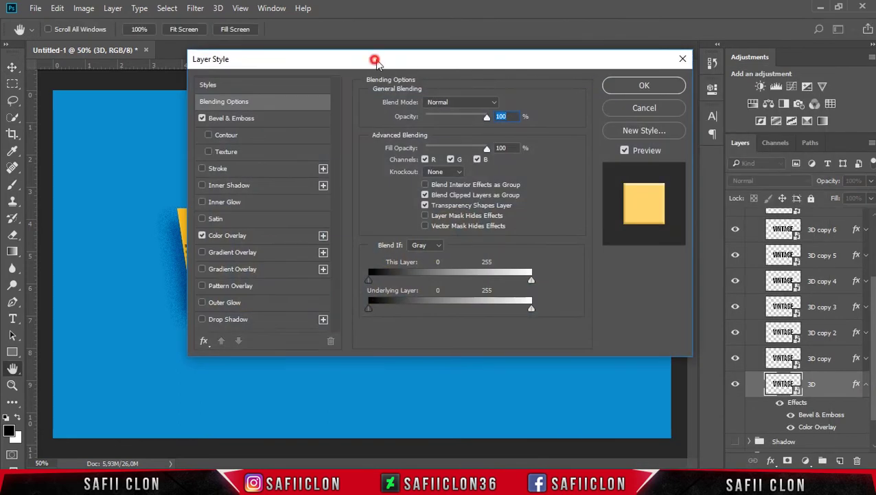
pyautogui.moveTo(387, 63); pyautogui.dragTo(573, 81)
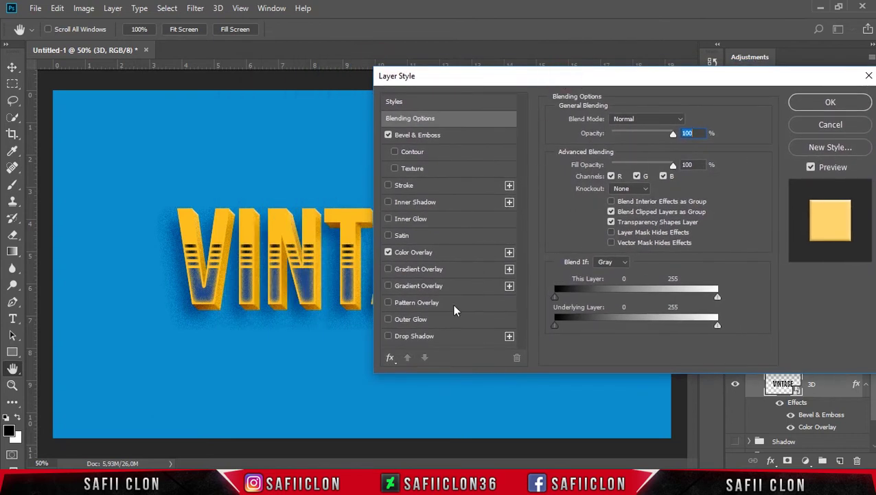
pyautogui.click(412, 336)
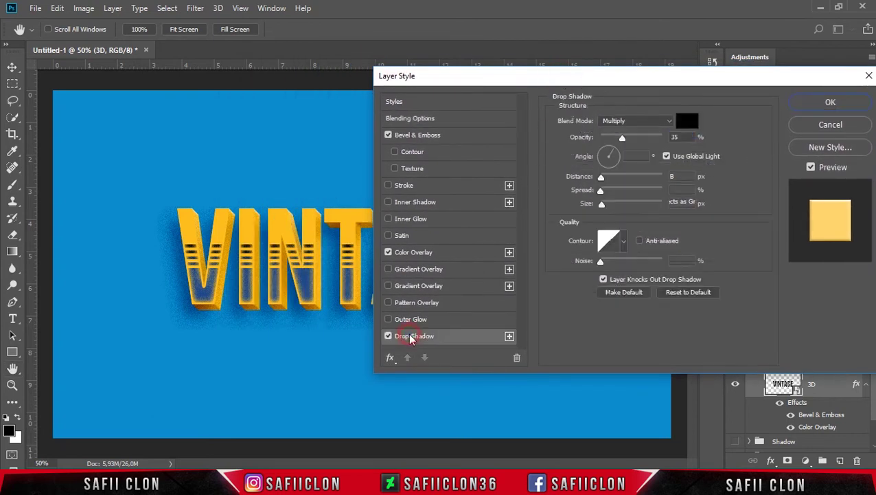
pyautogui.click(644, 121)
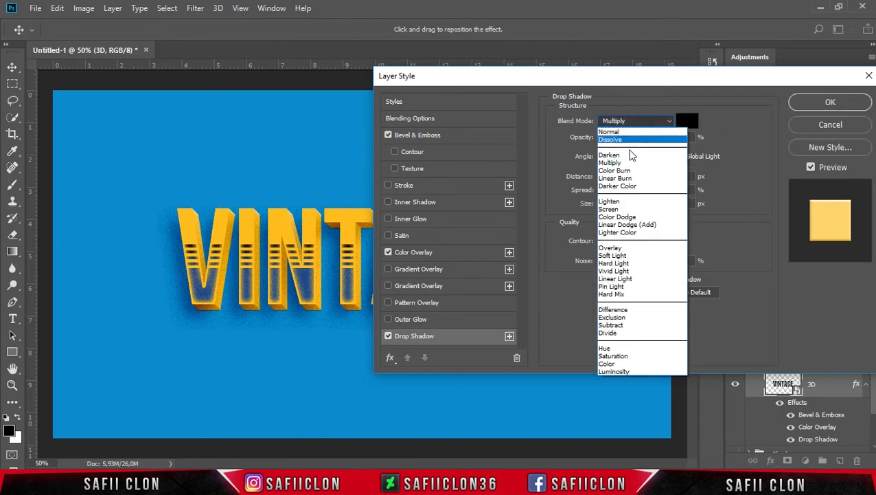
pyautogui.click(616, 163)
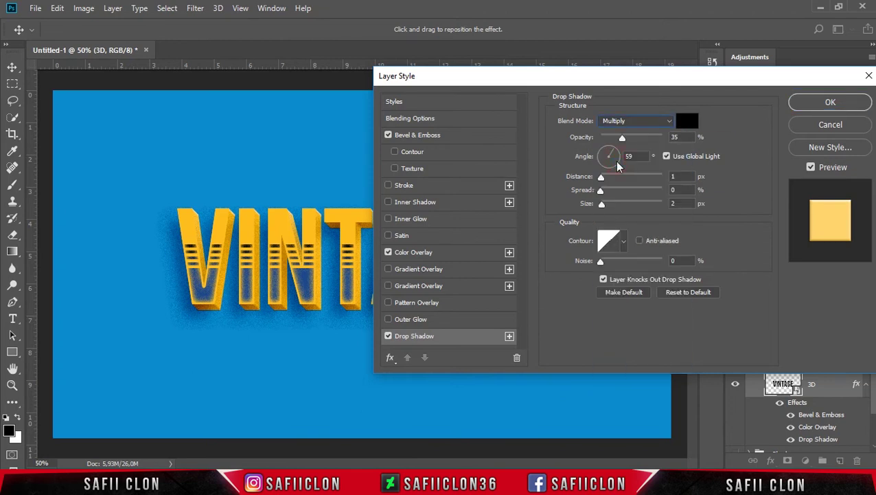
pyautogui.click(689, 123)
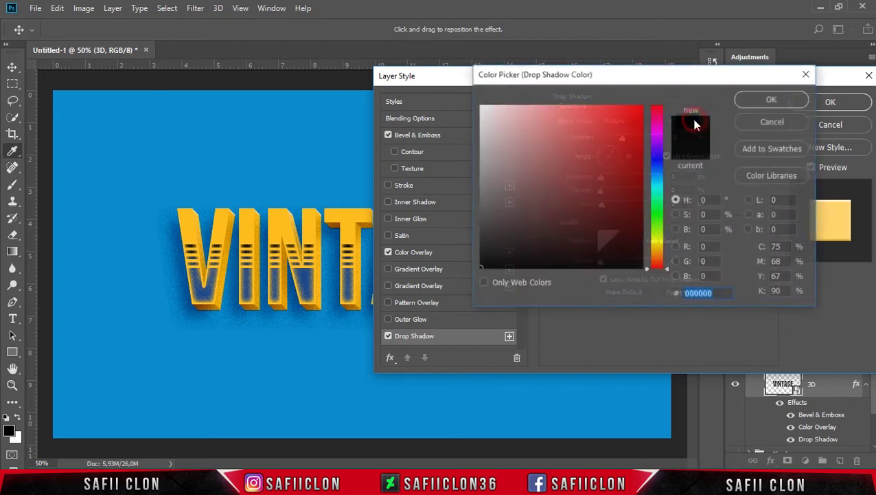
# Set the drop shadow colour to brown, hex 8c3300
pyautogui.click(718, 294)
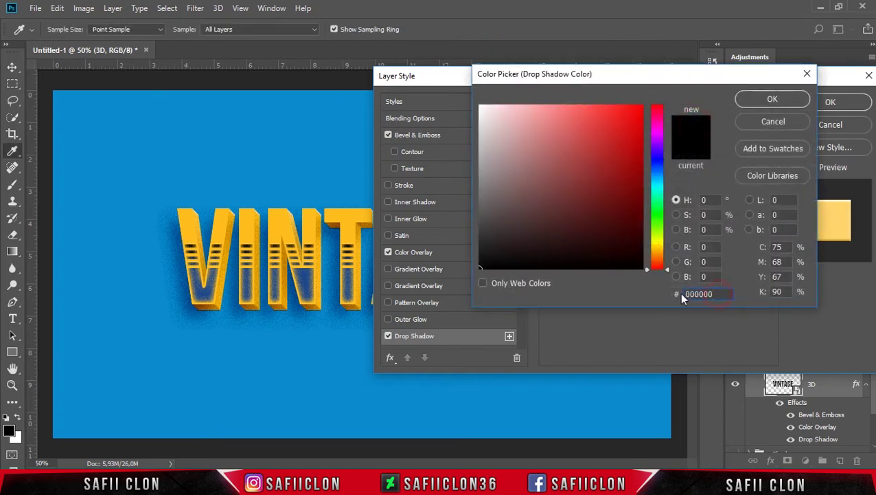
pyautogui.moveTo(718, 294); pyautogui.dragTo(683, 300)
pyautogui.click(685, 294)
pyautogui.moveTo(701, 294); pyautogui.dragTo(679, 294)
pyautogui.write('8')
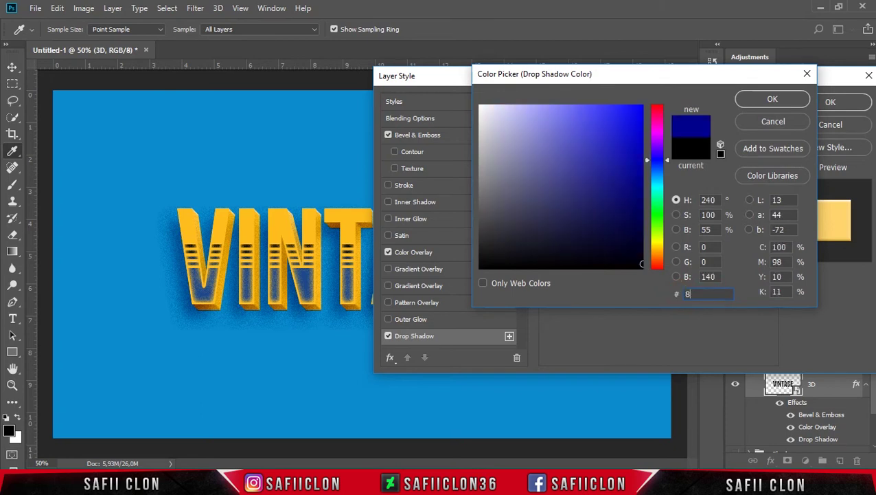
pyautogui.write('c3300')
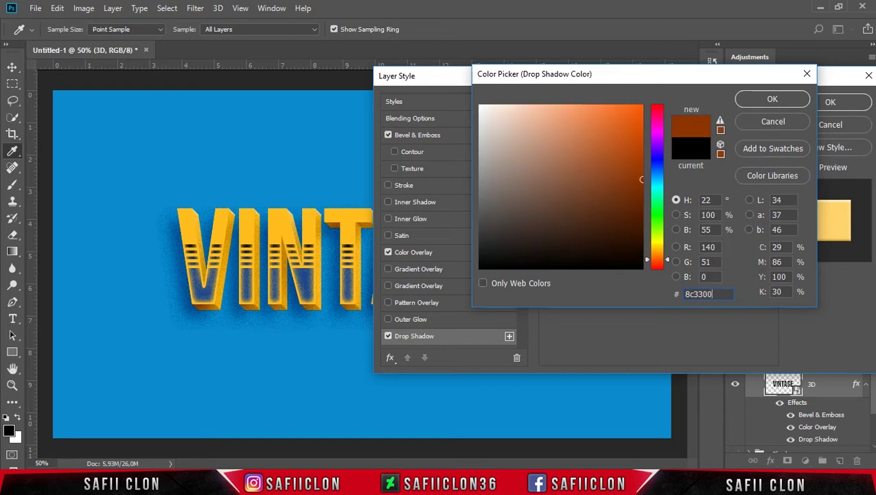
pyautogui.click(759, 100)
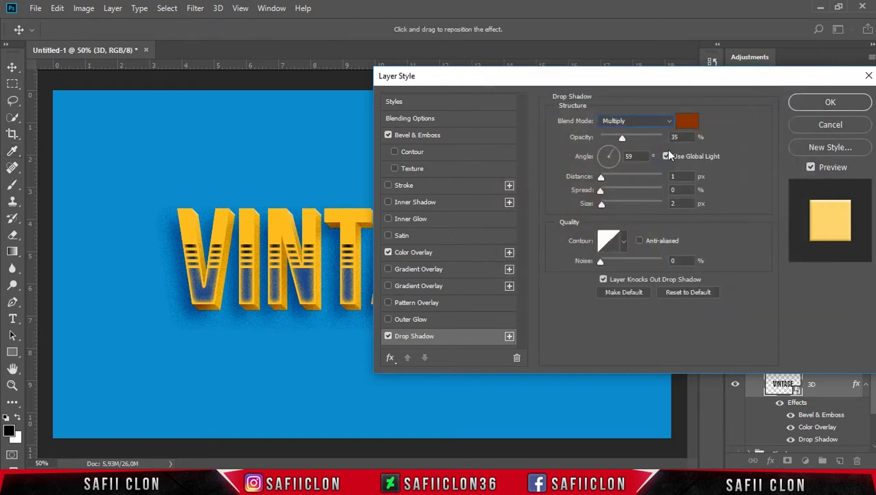
# Give the drop shadow 85% opacity, 22 px distance and 16 px size, and apply it
pyautogui.moveTo(625, 138); pyautogui.dragTo(655, 139)
pyautogui.doubleClick(633, 158)
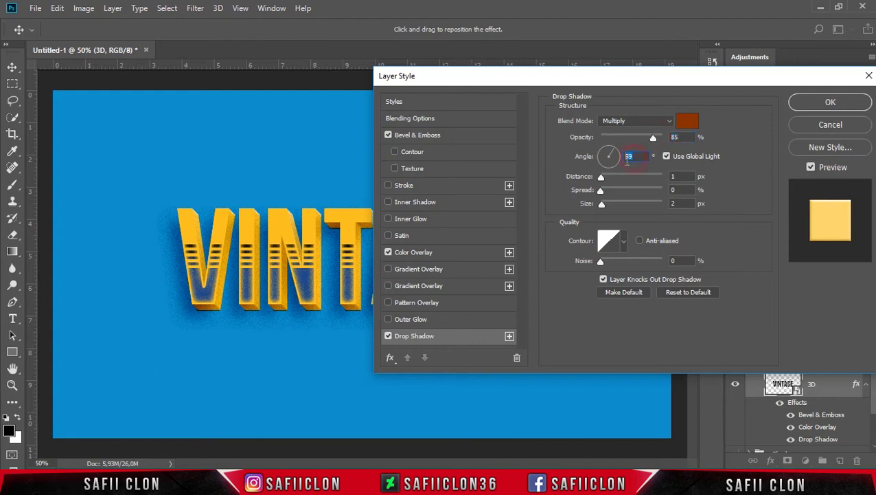
pyautogui.doubleClick(672, 176)
pyautogui.write('22')
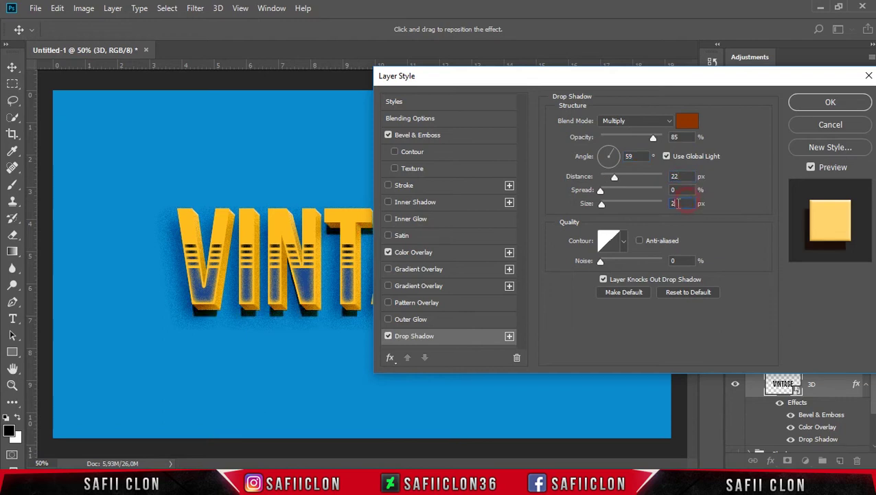
pyautogui.write('16')
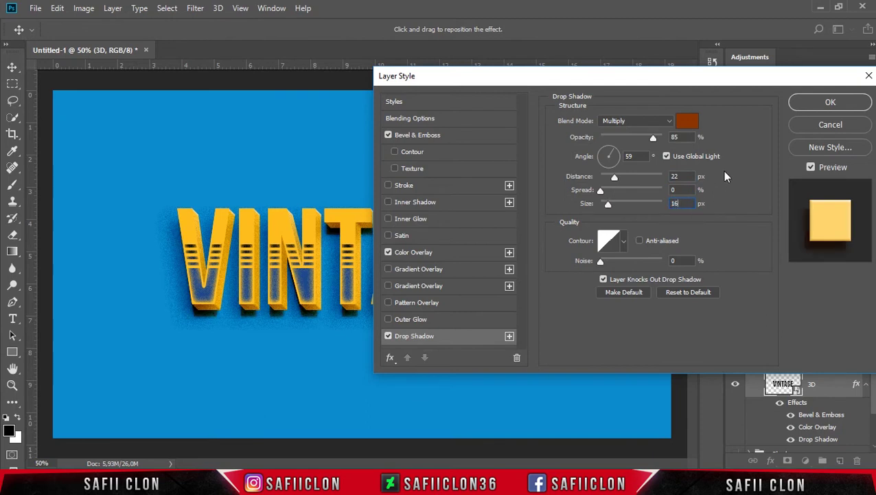
pyautogui.click(814, 102)
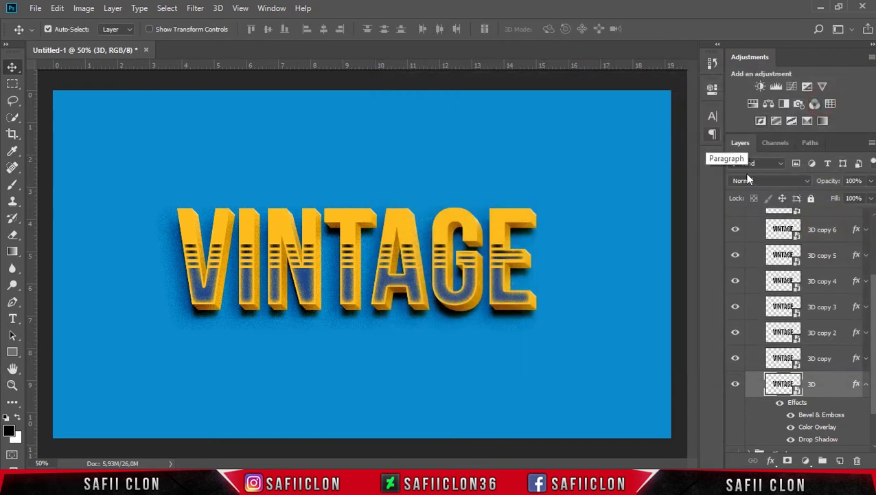
# Collapse the 3D group, show and select the Shadow layer, and hide the 3D and VINTAGE TEXT groups
pyautogui.click(865, 383)
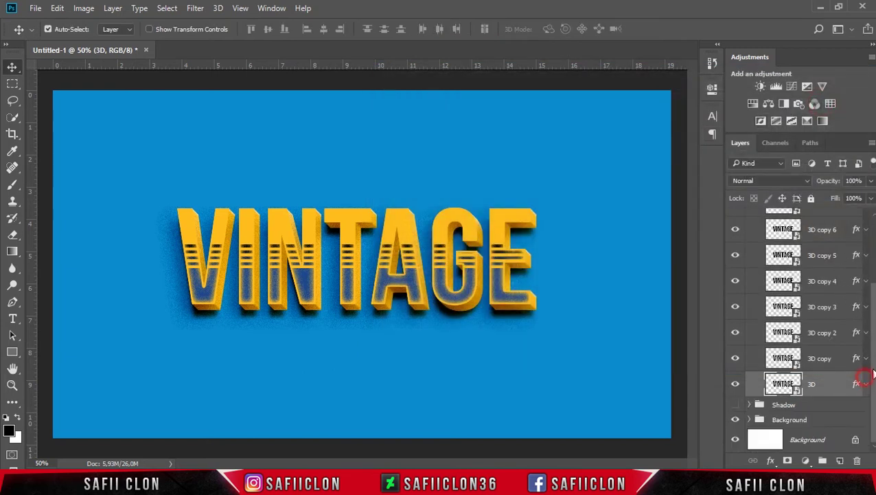
pyautogui.scroll(3, 874, 346)
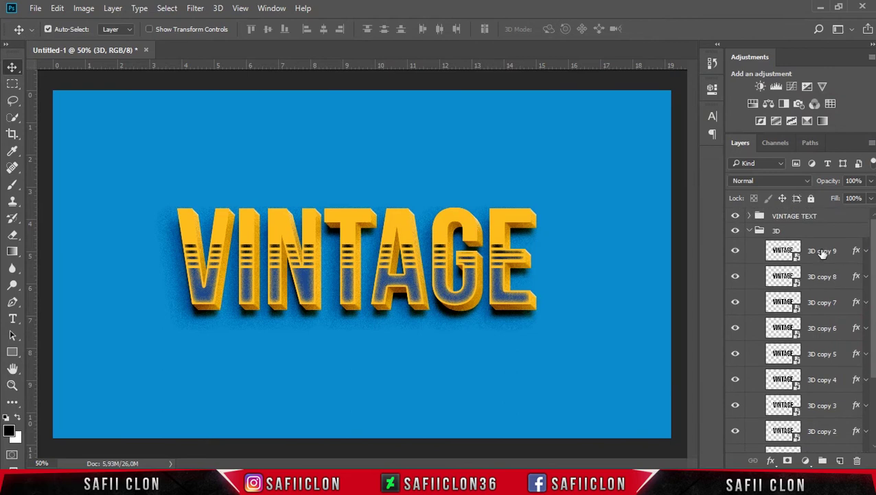
pyautogui.click(750, 232)
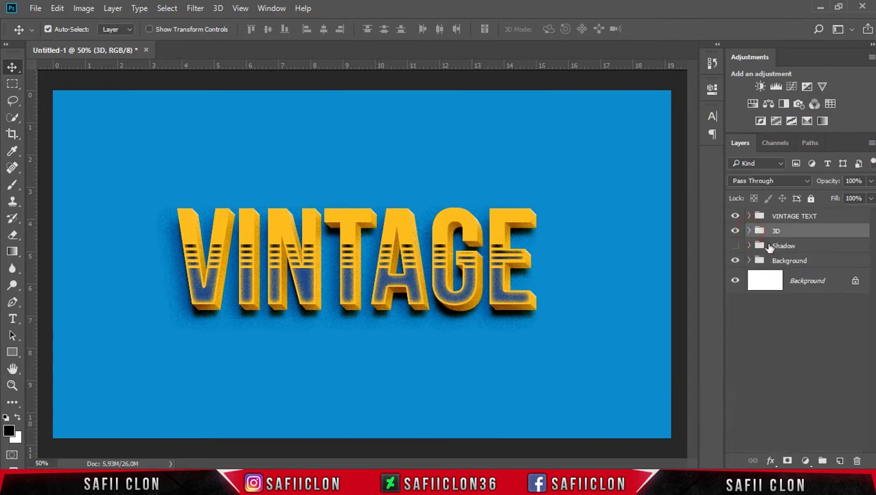
pyautogui.click(797, 247)
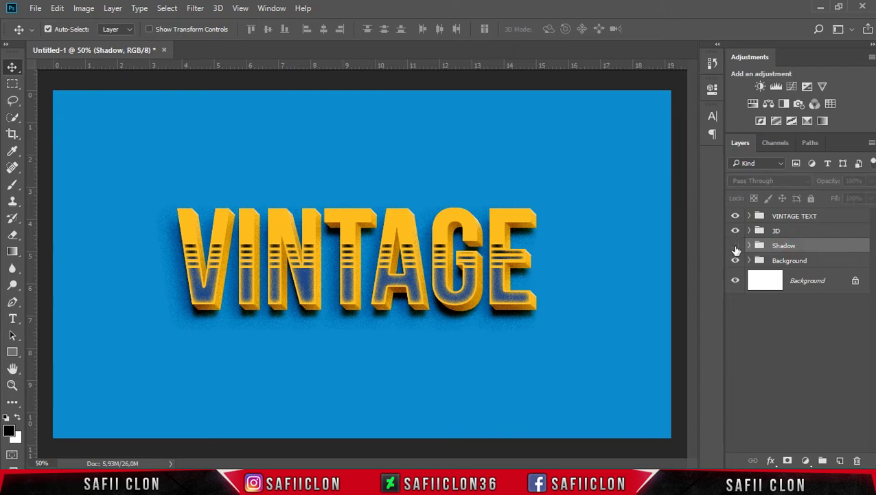
pyautogui.click(736, 247)
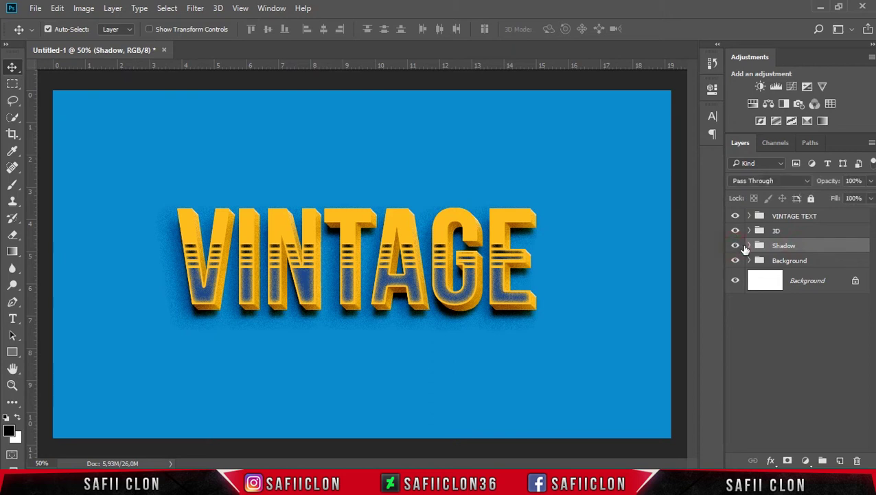
pyautogui.click(749, 246)
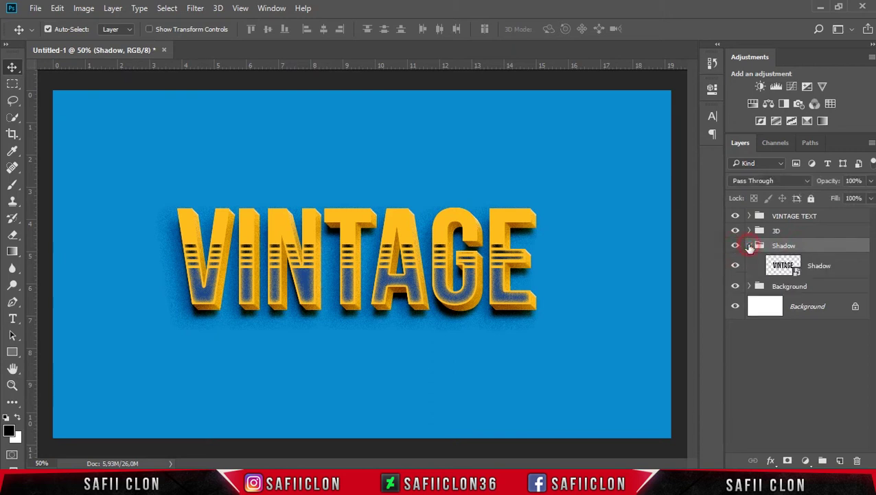
pyautogui.click(821, 266)
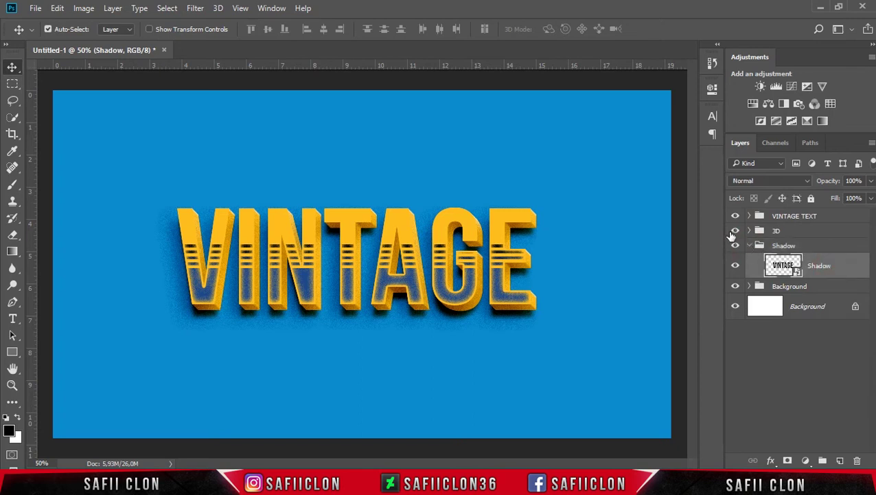
pyautogui.click(735, 232)
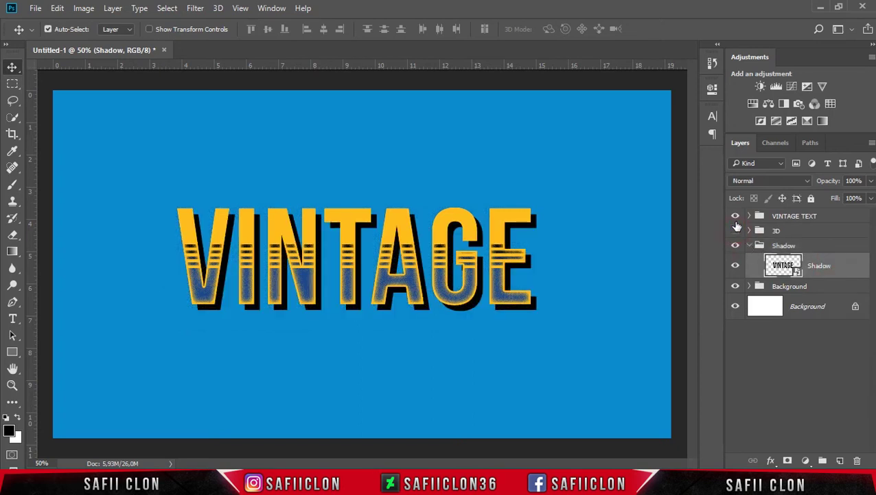
pyautogui.click(735, 217)
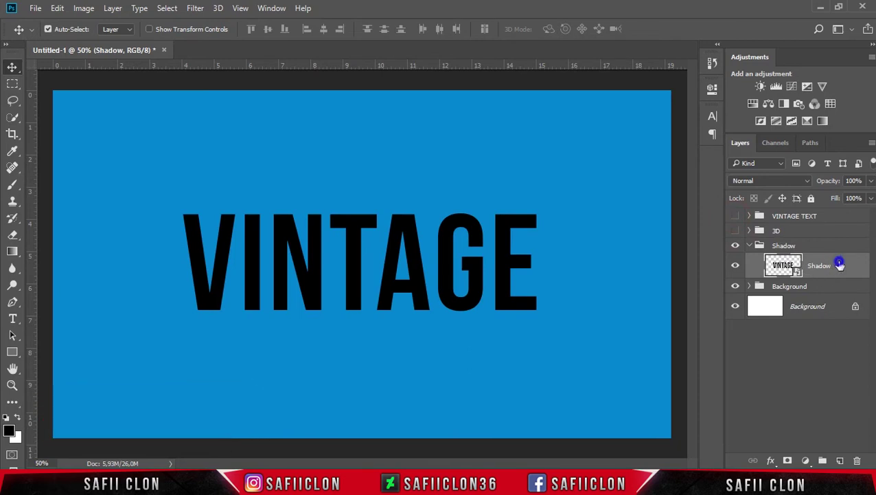
pyautogui.rightClick(837, 261)
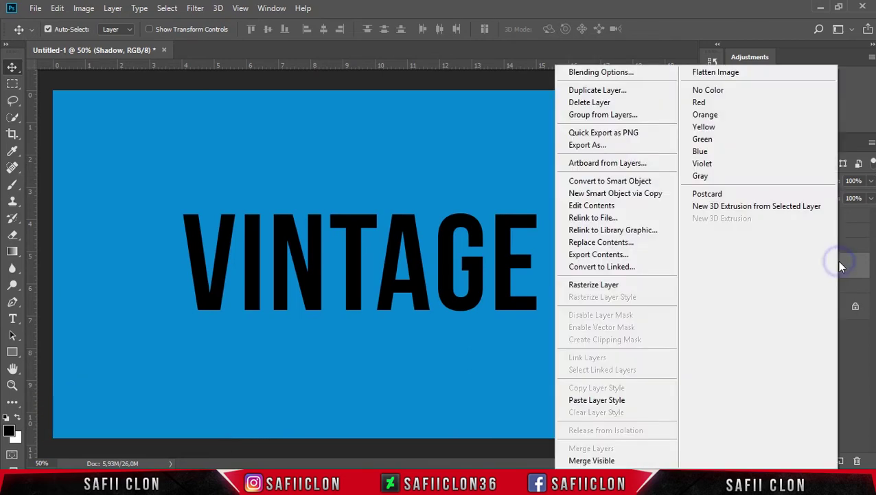
pyautogui.click(599, 92)
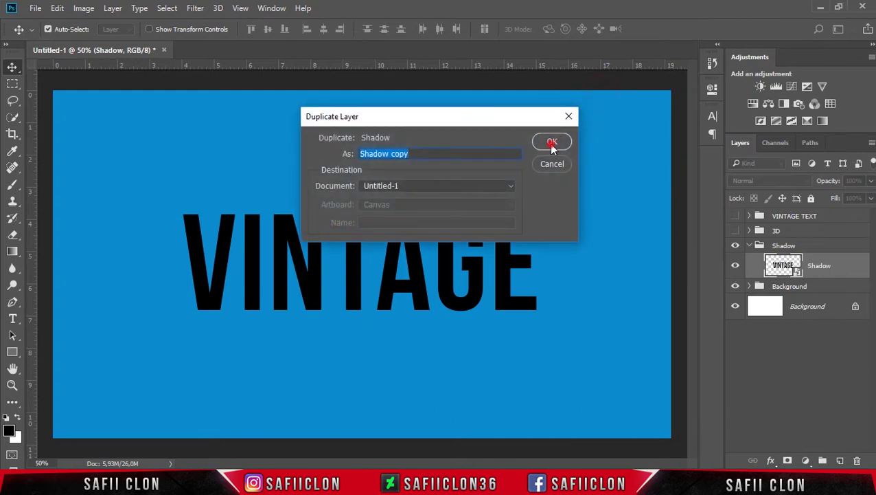
pyautogui.click(552, 144)
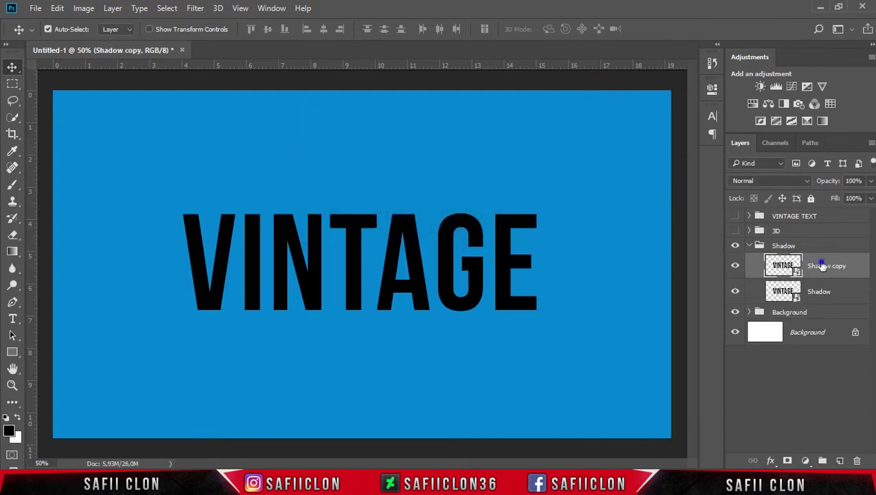
pyautogui.rightClick(822, 260)
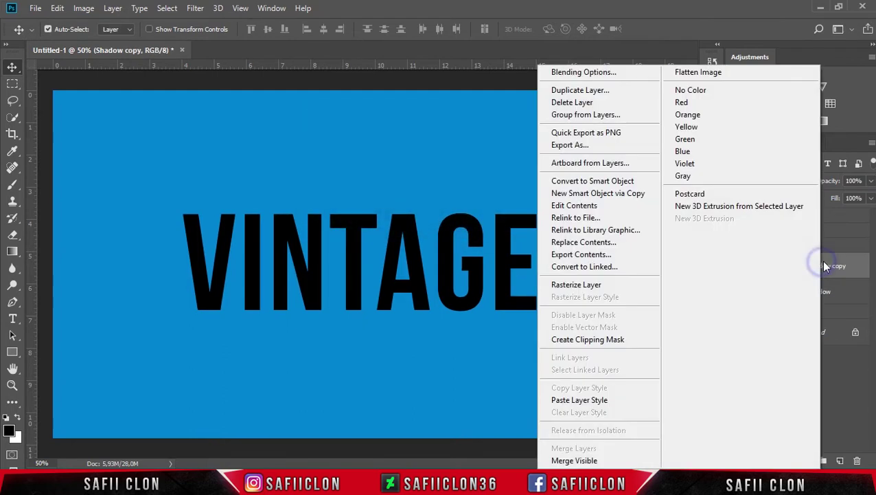
pyautogui.click(595, 283)
pyautogui.hotkey('ctrl', 't')
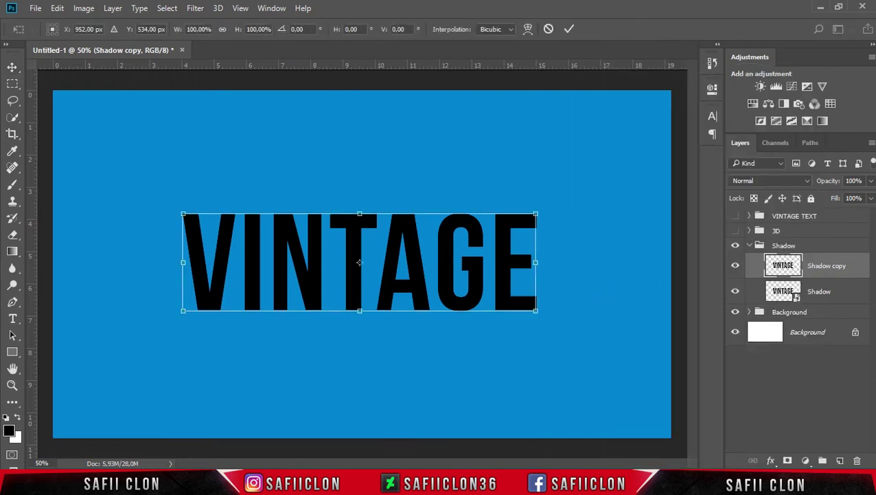
pyautogui.press('ctrl+super+o')
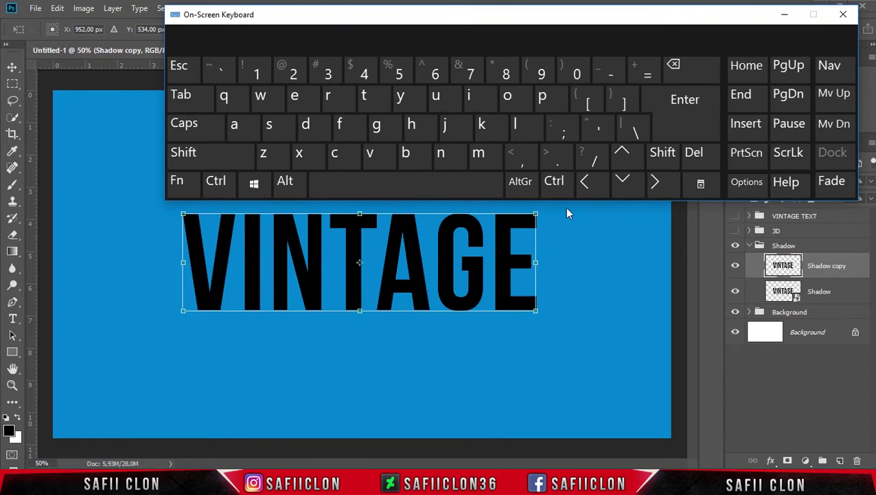
pyautogui.click(592, 269)
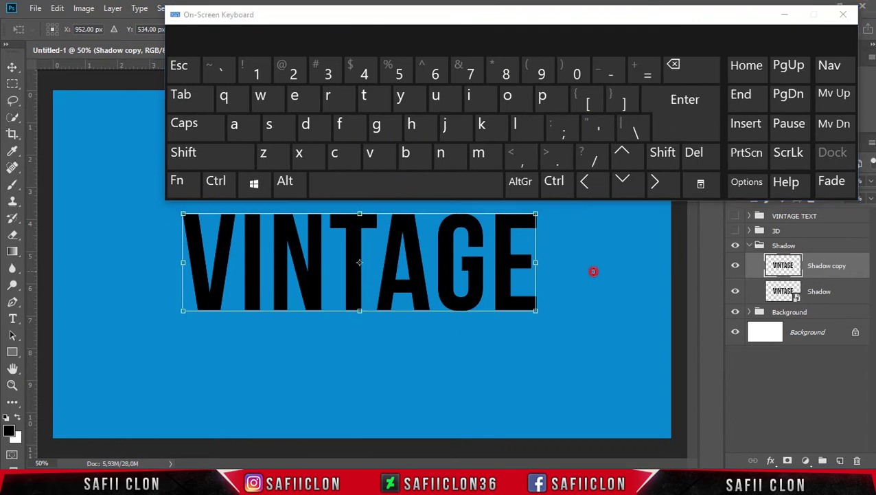
pyautogui.click(623, 182)
pyautogui.click(625, 186)
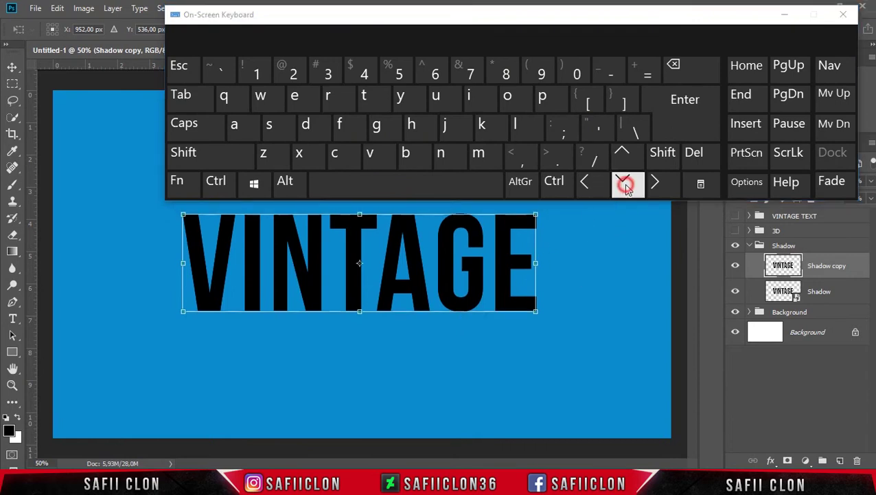
pyautogui.click(588, 189)
pyautogui.click(588, 189)
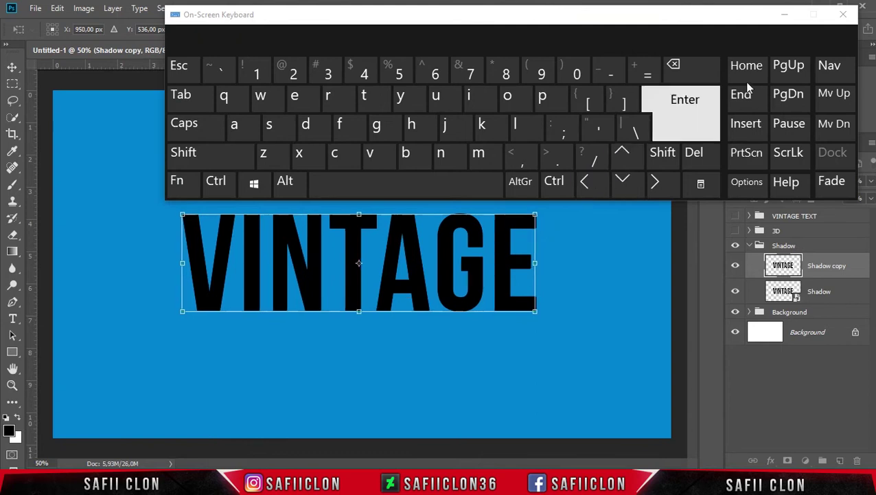
pyautogui.click(784, 15)
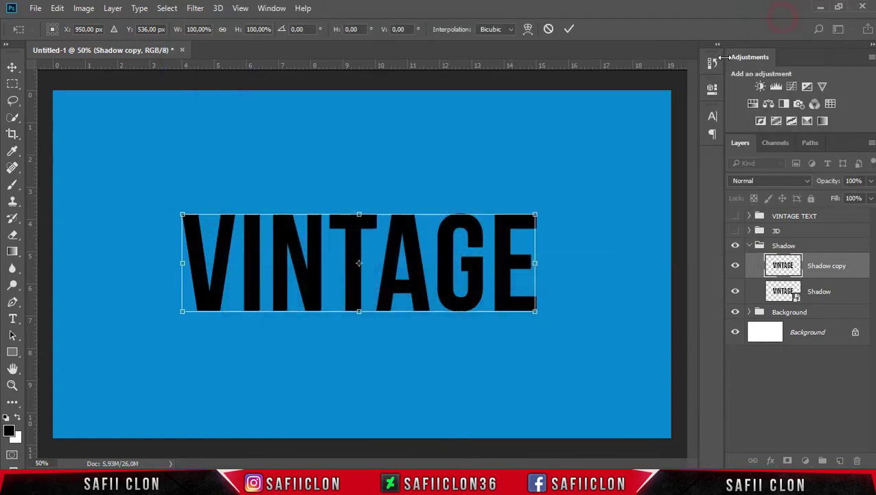
pyautogui.click(569, 29)
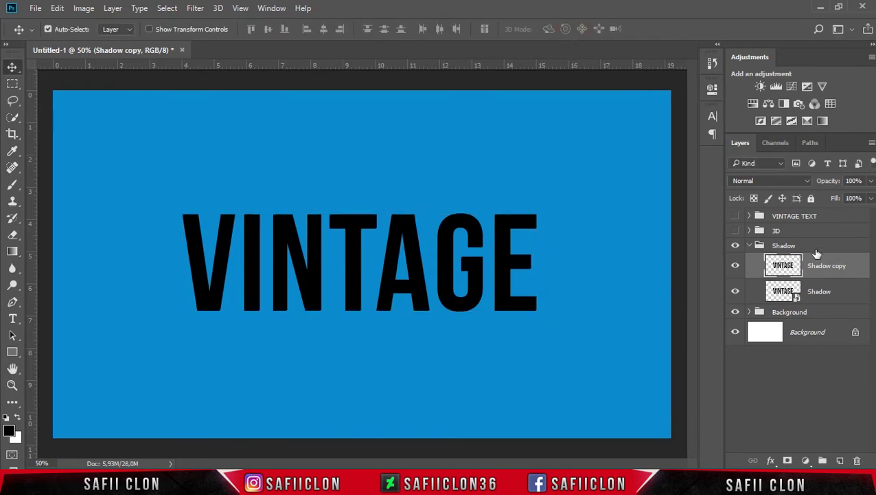
pyautogui.rightClick(841, 268)
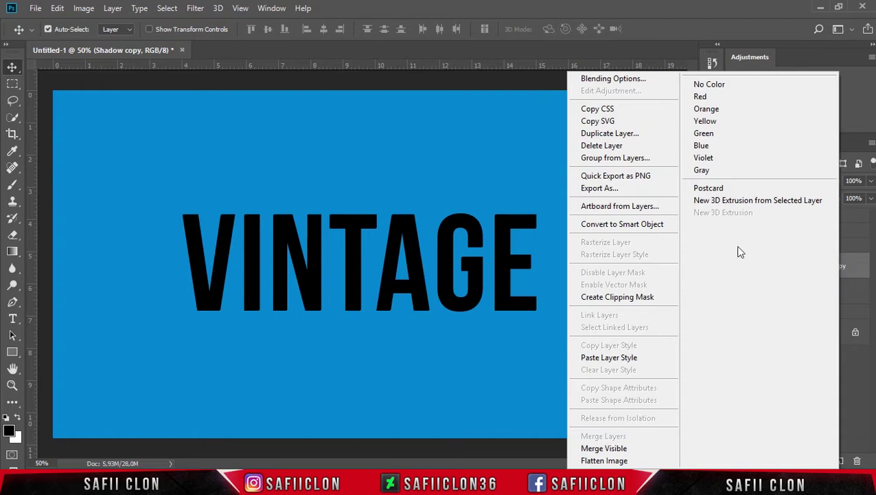
pyautogui.click(617, 146)
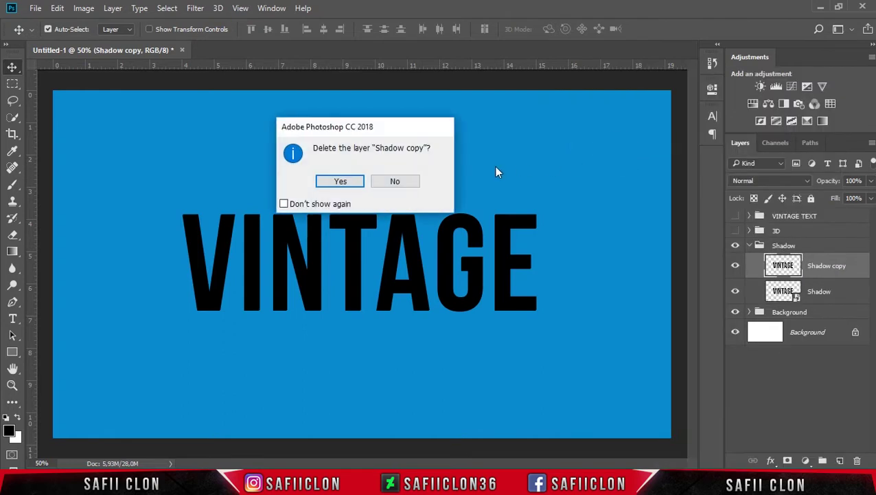
pyautogui.click(339, 182)
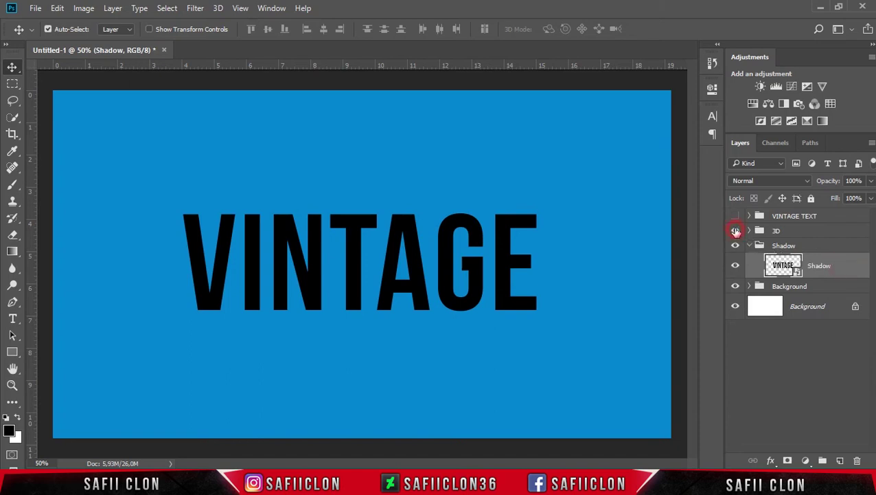
# Show the 3D and VINTAGE TEXT groups and stack stepped Shadow copies into an extruded shadow
pyautogui.click(736, 231)
pyautogui.click(735, 217)
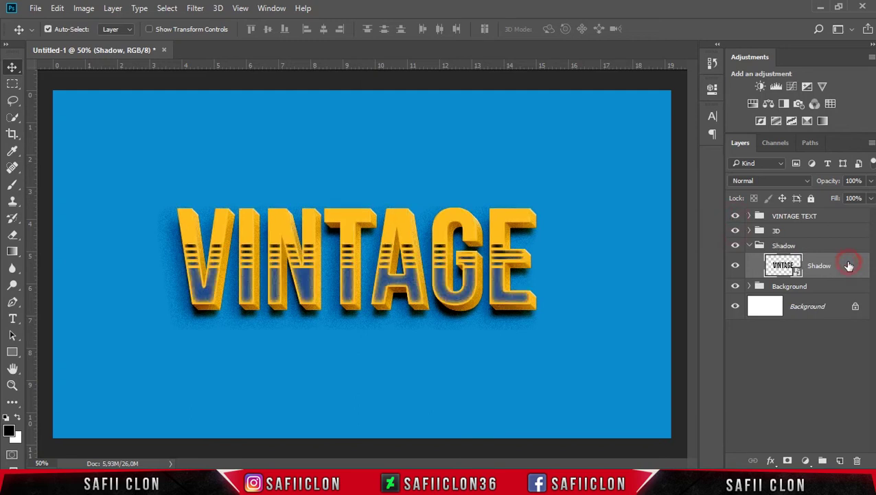
pyautogui.hotkey('ctrl', 'shift', 'alt', 't')
pyautogui.hotkey('ctrl', 'shift', 'alt', 't')
pyautogui.hotkey('ctrl', 'shift', 'alt', 't')
pyautogui.hotkey('ctrl', 'shift', 'alt', 't')
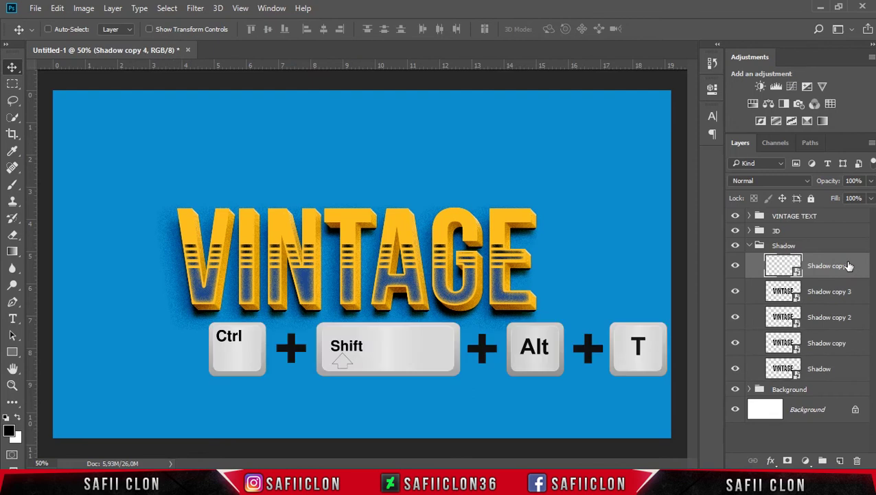
pyautogui.hotkey('ctrl', 'shift', 'alt', 't')
pyautogui.hotkey('ctrl', 'shift', 'alt', 't')
pyautogui.hotkey('ctrl', 'shift', 'alt', 't')
pyautogui.hotkey('ctrl', 'shift', 'alt', 't')
pyautogui.hotkey('ctrl', 'shift', 'alt', 't')
pyautogui.hotkey('ctrl', 'shift', 'alt', 't')
pyautogui.hotkey('ctrl', 'shift', 'alt', 't')
pyautogui.hotkey('ctrl', 'shift', 'alt', 't')
pyautogui.hotkey('ctrl', 'shift', 'alt', 't')
pyautogui.hotkey('ctrl', 'shift', 'alt', 't')
pyautogui.hotkey('ctrl', 'shift', 'alt', 't')
pyautogui.hotkey('ctrl', 'shift', 'alt', 't')
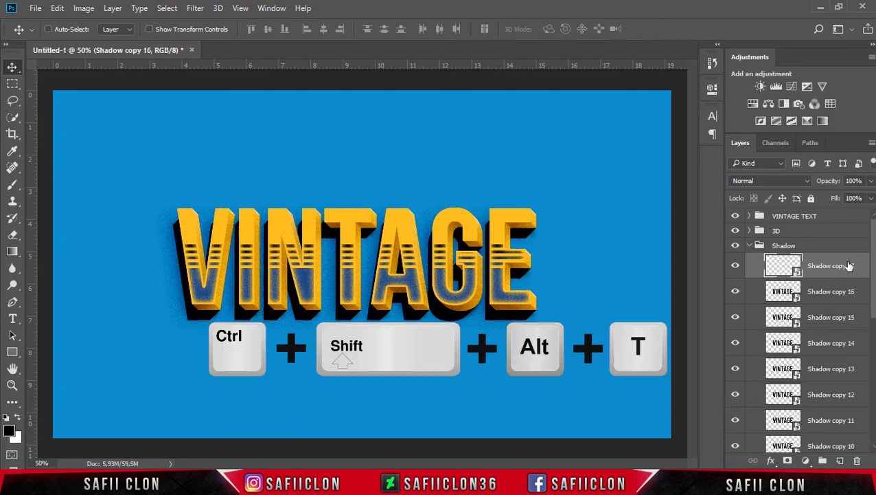
pyautogui.hotkey('ctrl', 'shift', 'alt', 't')
pyautogui.hotkey('ctrl', 'shift', 'alt', 't')
pyautogui.hotkey('ctrl', 'shift', 'alt', 't')
pyautogui.hotkey('ctrl', 'shift', 'alt', 't')
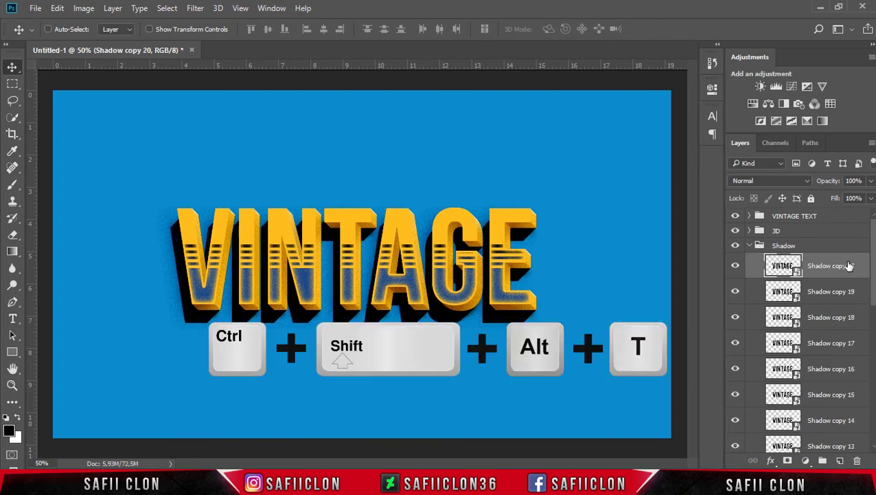
pyautogui.hotkey('ctrl', 'shift', 'alt', 't')
pyautogui.hotkey('ctrl', 'shift', 'alt', 't')
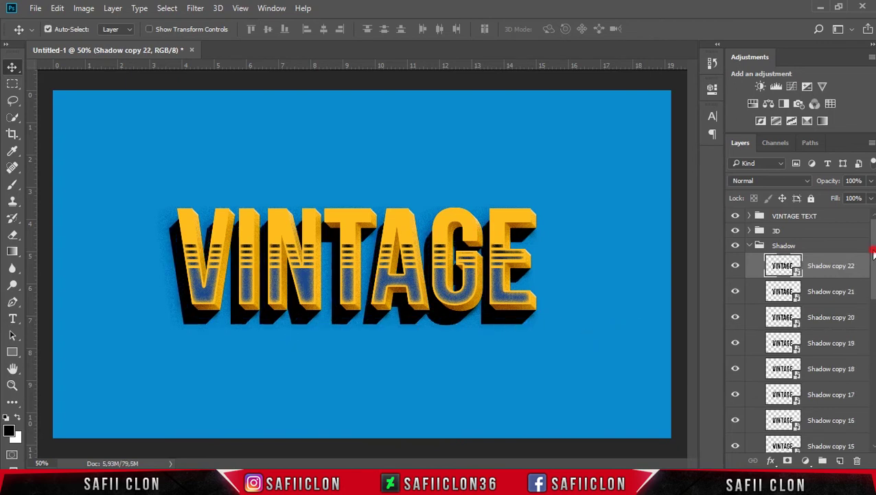
# Select the Shadow layer through Shadow copy 10 together
pyautogui.moveTo(873, 254); pyautogui.dragTo(873, 405)
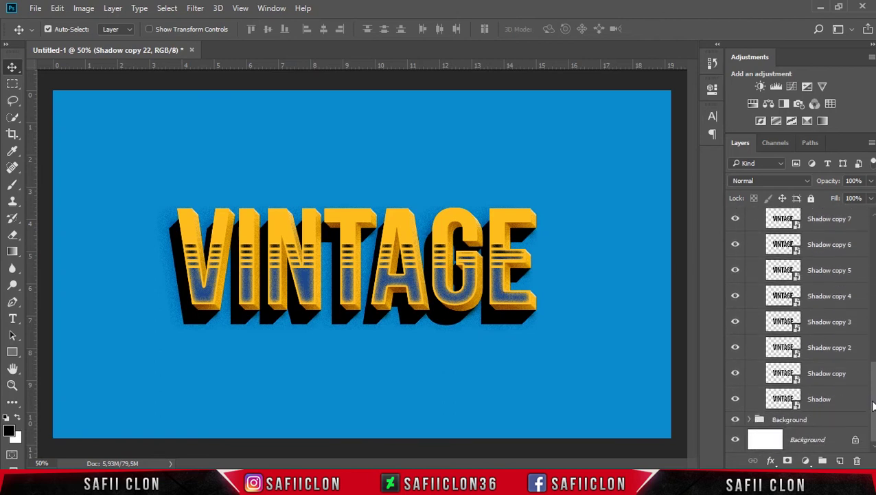
pyautogui.click(838, 400)
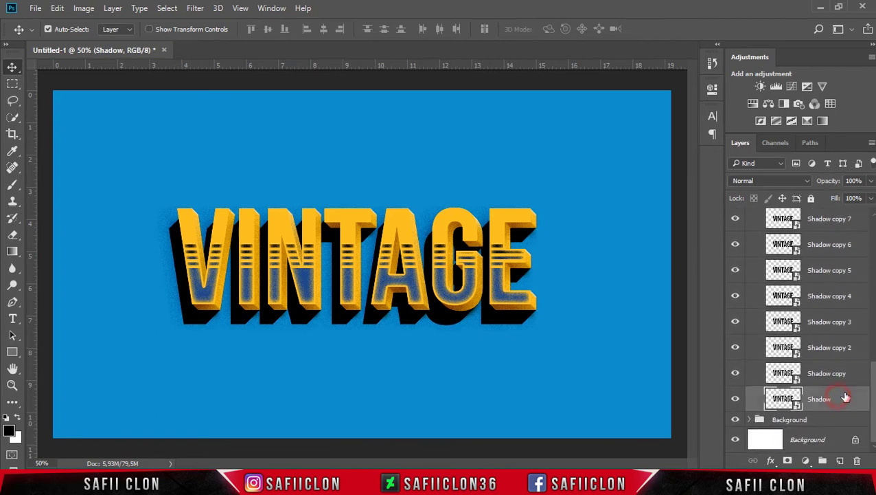
pyautogui.scroll(5, 844, 393)
pyautogui.scroll(1, 847, 390)
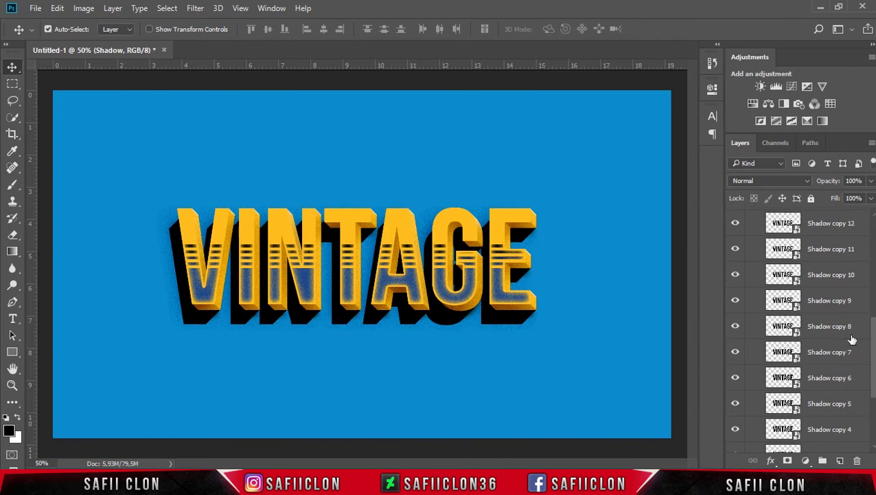
pyautogui.keyDown('shift'); pyautogui.click(844, 274); pyautogui.keyUp('shift')
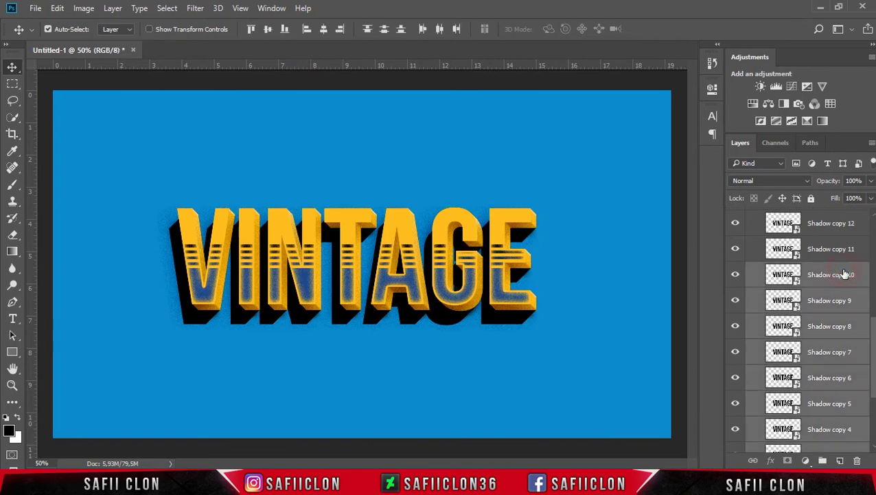
# Lower the fill of Shadow through Shadow copy 10 to about 55%
pyautogui.click(871, 199)
pyautogui.moveTo(870, 217); pyautogui.dragTo(849, 218)
pyautogui.click(858, 257)
# Set Shadow copies 11–15 to 45% fill
pyautogui.click(858, 257)
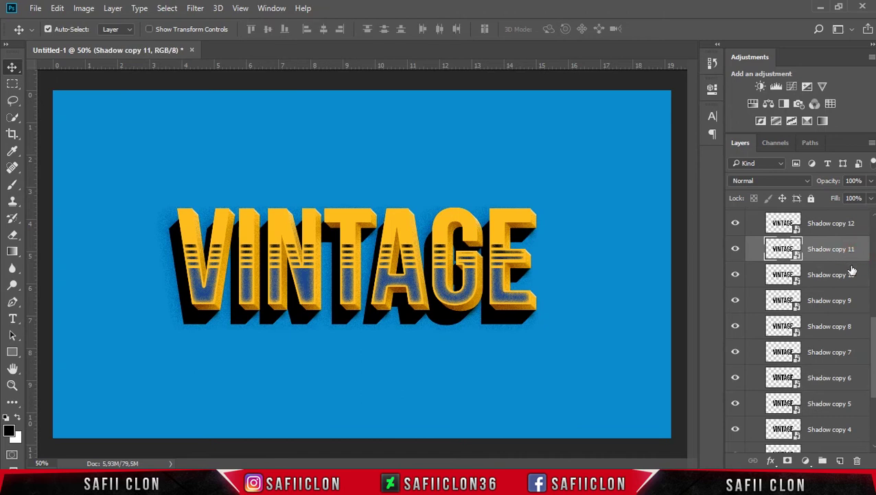
pyautogui.scroll(2, 851, 271)
pyautogui.scroll(1, 851, 275)
pyautogui.scroll(2, 853, 281)
pyautogui.scroll(1, 854, 293)
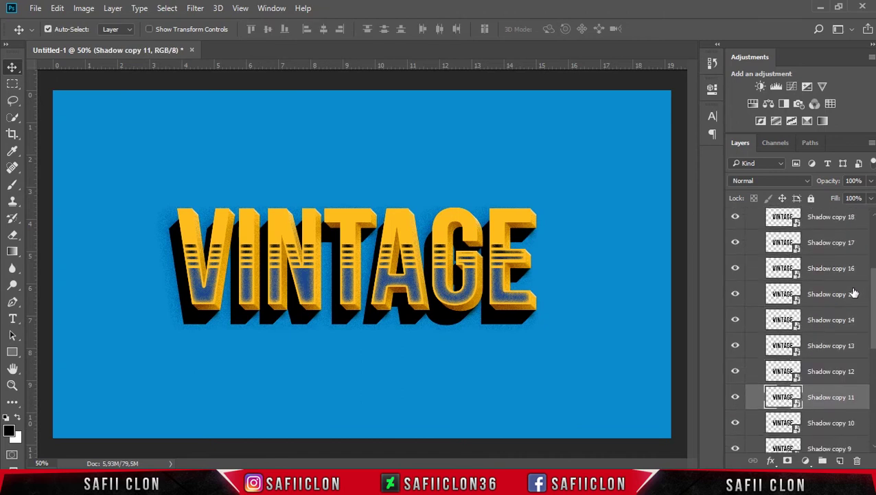
pyautogui.keyDown('shift'); pyautogui.click(842, 296); pyautogui.keyUp('shift')
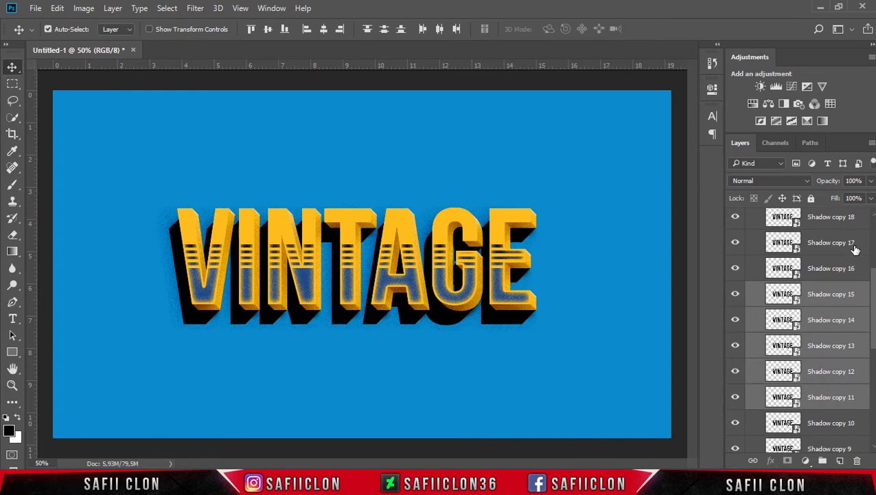
pyautogui.click(871, 199)
pyautogui.moveTo(871, 215); pyautogui.dragTo(868, 215)
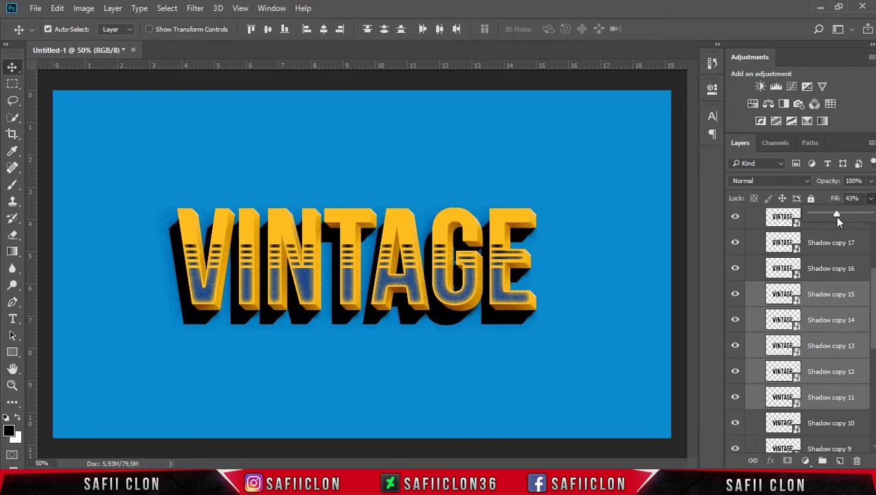
pyautogui.moveTo(837, 216); pyautogui.dragTo(838, 216)
pyautogui.click(872, 200)
# Set Shadow copies 16–22 to 22% fill
pyautogui.moveTo(872, 288); pyautogui.dragTo(873, 256)
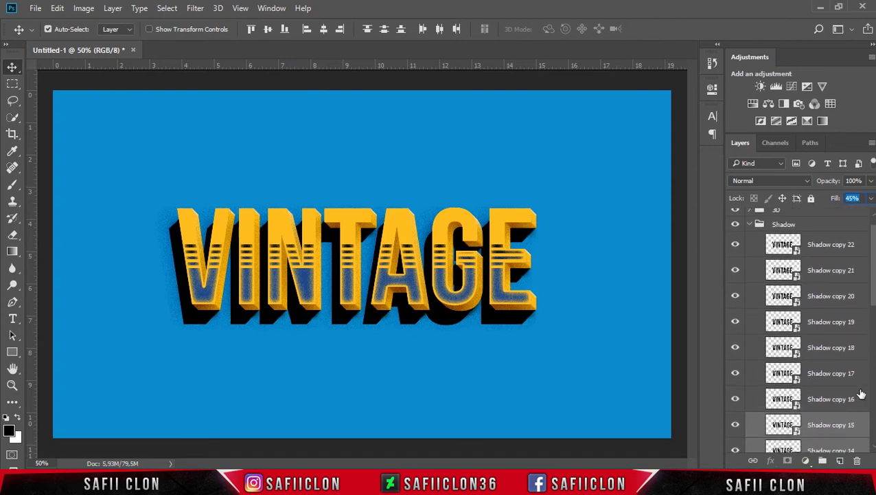
pyautogui.click(830, 399)
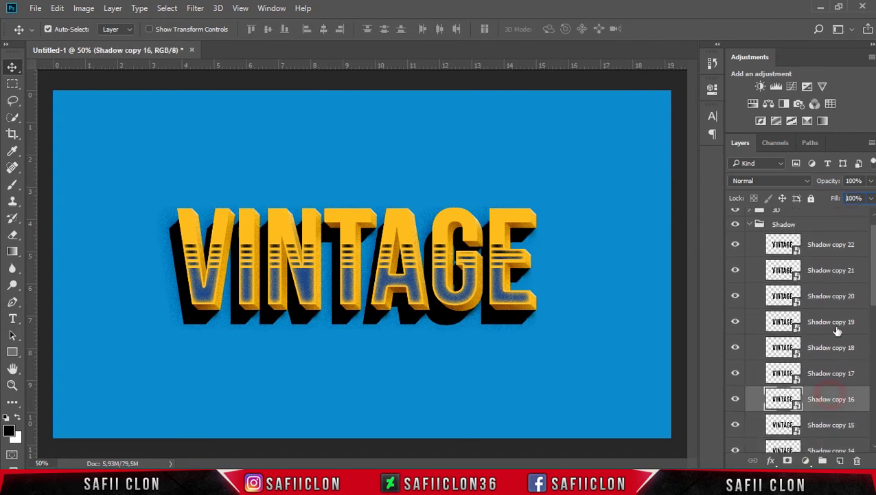
pyautogui.keyDown('shift'); pyautogui.click(841, 246); pyautogui.keyUp('shift')
pyautogui.click(871, 198)
pyautogui.moveTo(870, 215); pyautogui.dragTo(824, 212)
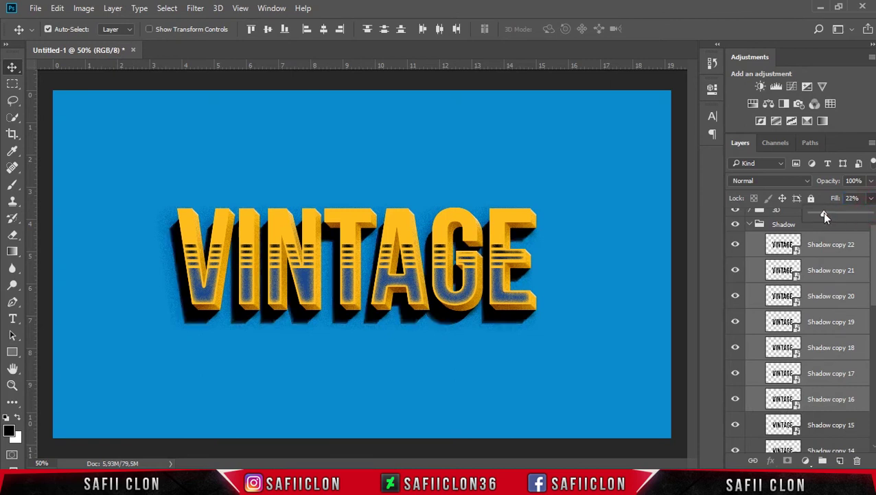
pyautogui.click(872, 198)
# Collapse the Shadow group and lower the whole group's fill to about 64%
pyautogui.click(816, 224)
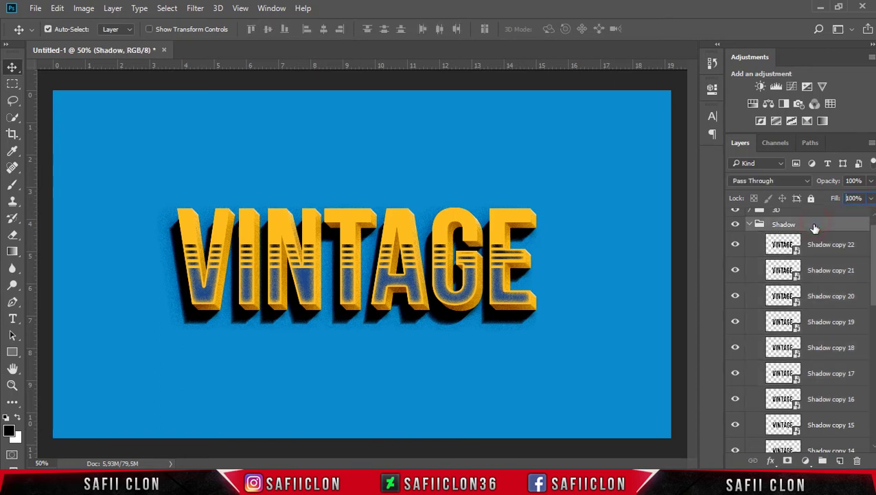
pyautogui.click(750, 225)
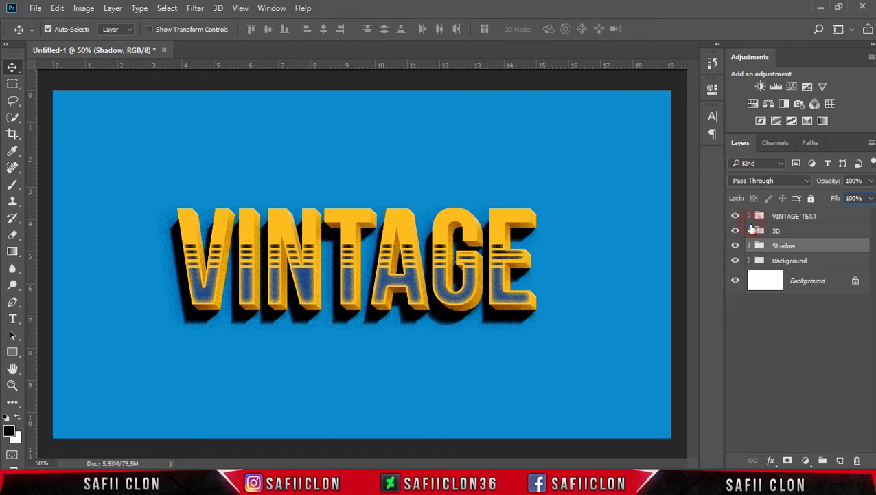
pyautogui.click(831, 248)
pyautogui.click(871, 200)
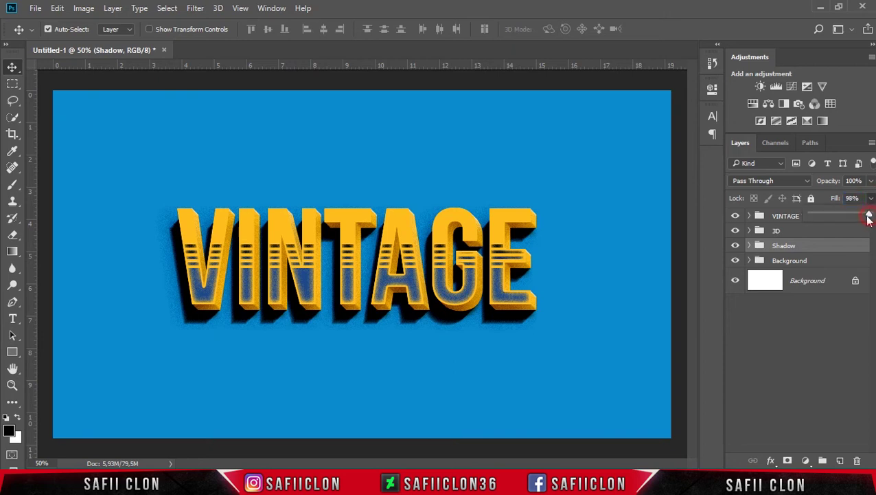
pyautogui.moveTo(856, 218); pyautogui.dragTo(852, 217)
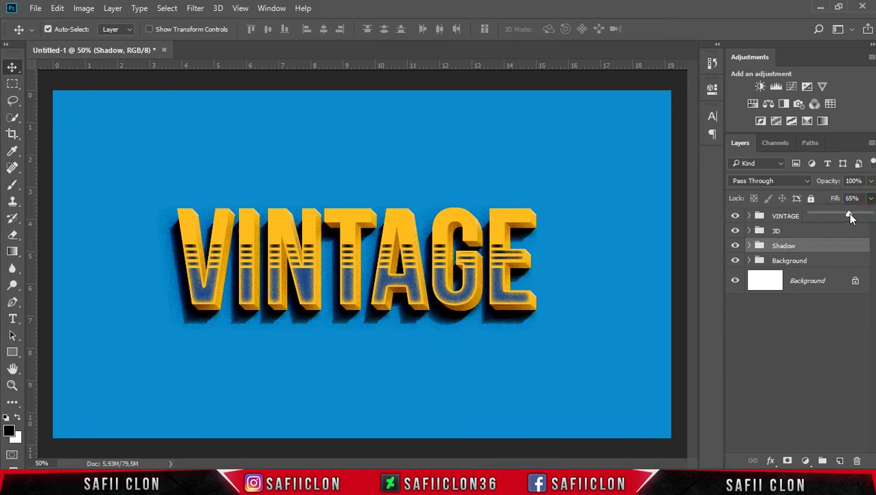
pyautogui.click(871, 199)
pyautogui.click(832, 249)
pyautogui.click(829, 216)
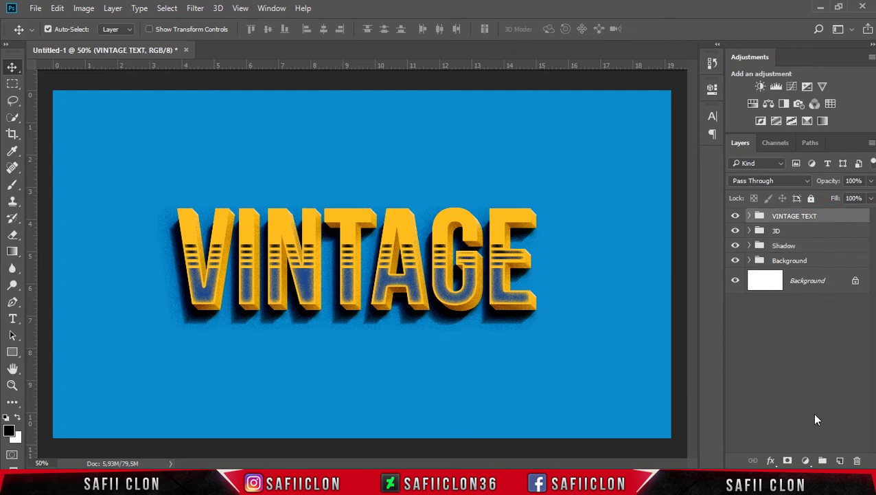
# Add a near-black Solid Color fill layer
pyautogui.click(807, 461)
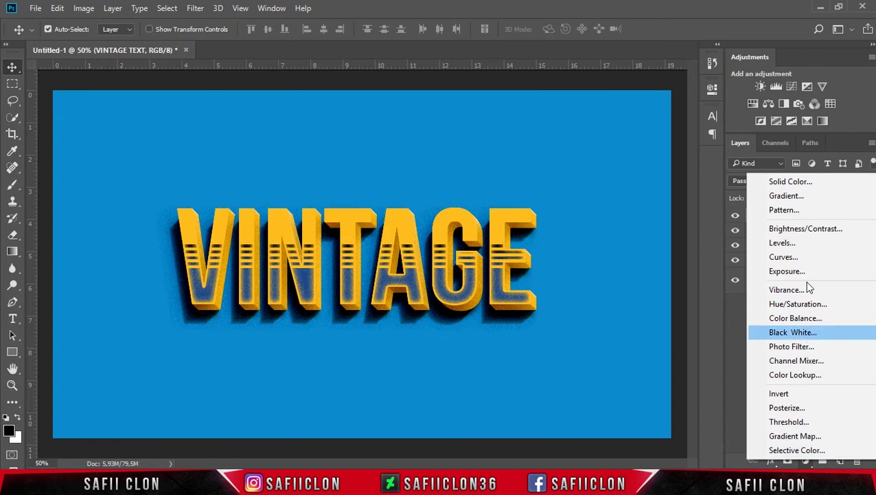
pyautogui.click(791, 182)
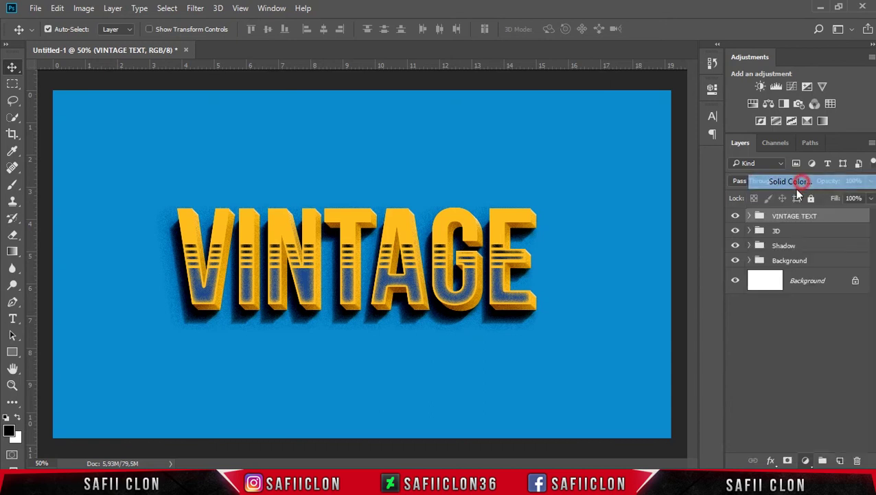
pyautogui.moveTo(499, 268)
pyautogui.mouseDown()
pyautogui.moveTo(487, 256)
pyautogui.moveTo(476, 273)
pyautogui.mouseUp()
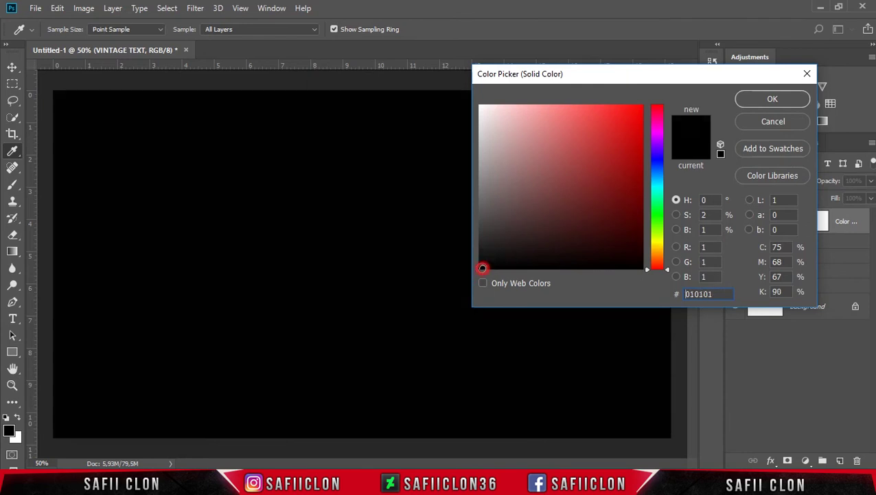
pyautogui.click(770, 100)
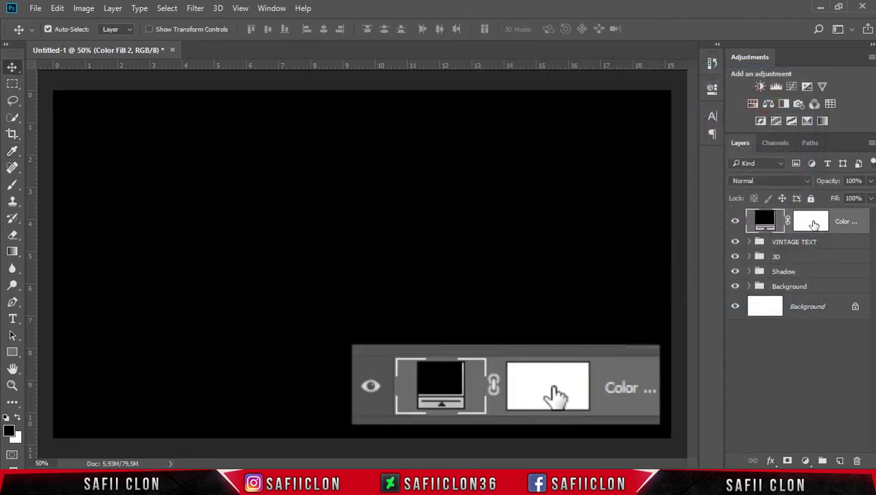
# Set up a large Soft Round brush at about 60% opacity on the fill layer's mask
pyautogui.click(810, 220)
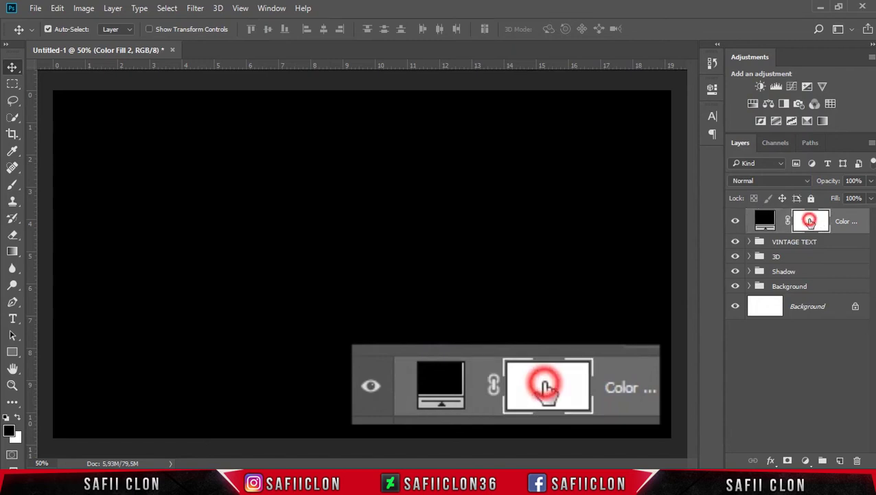
pyautogui.press('x')
pyautogui.click(12, 185)
pyautogui.click(73, 184)
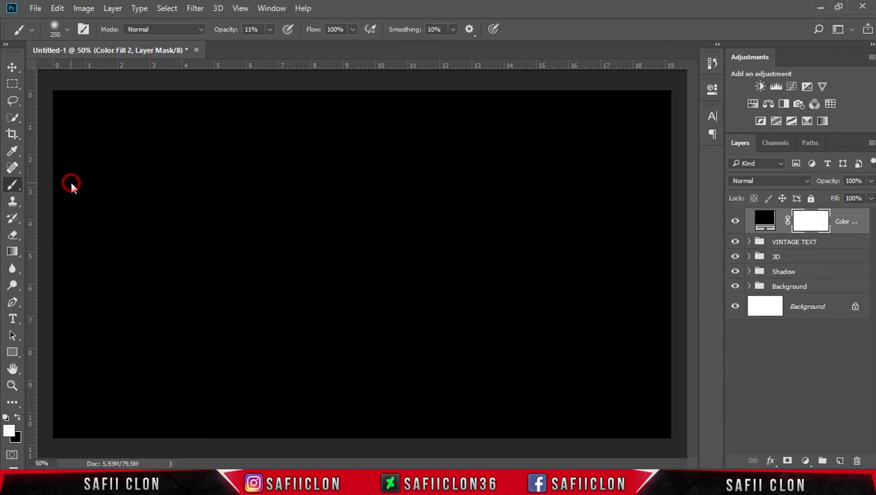
pyautogui.click(66, 32)
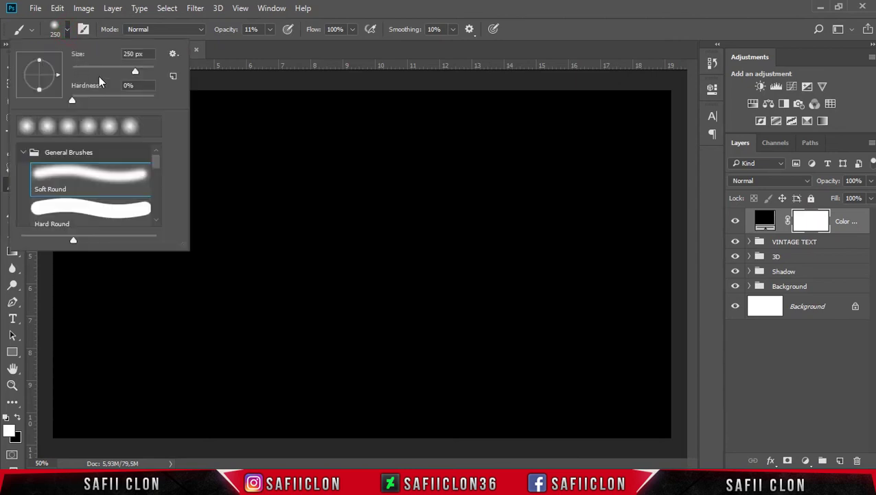
pyautogui.click(90, 173)
pyautogui.moveTo(135, 73); pyautogui.dragTo(138, 74)
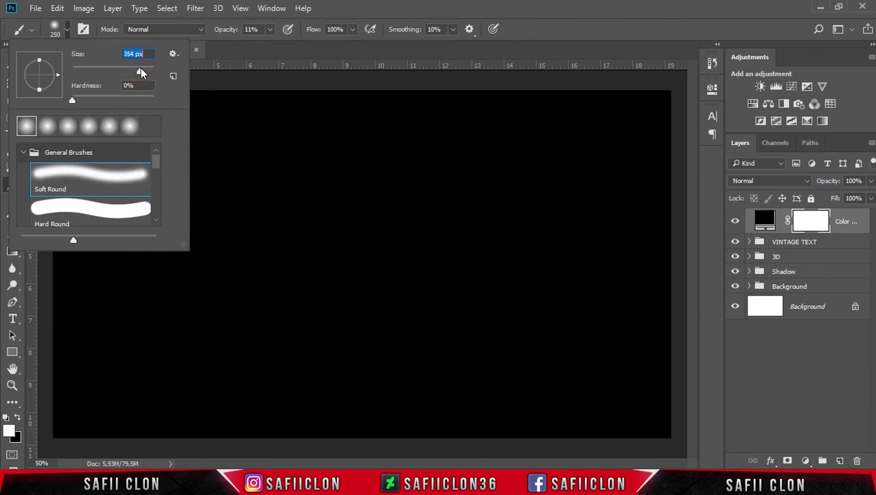
pyautogui.click(66, 32)
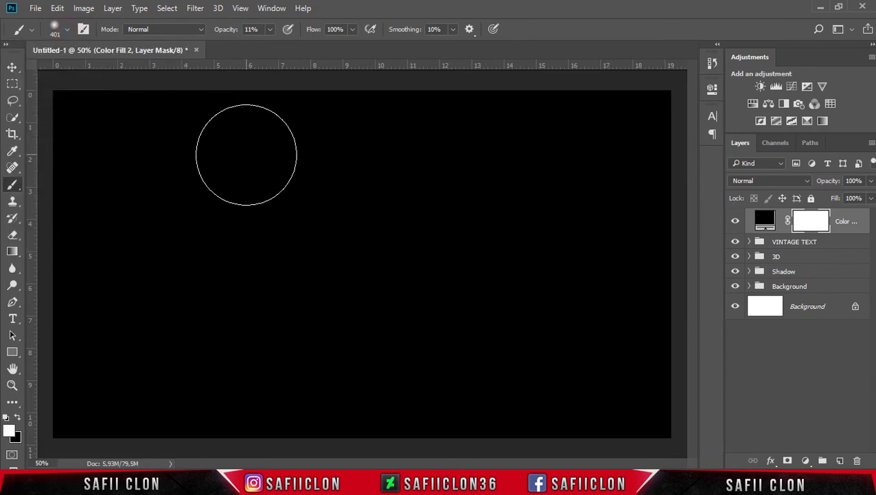
pyautogui.click(272, 31)
pyautogui.moveTo(270, 48); pyautogui.dragTo(300, 46)
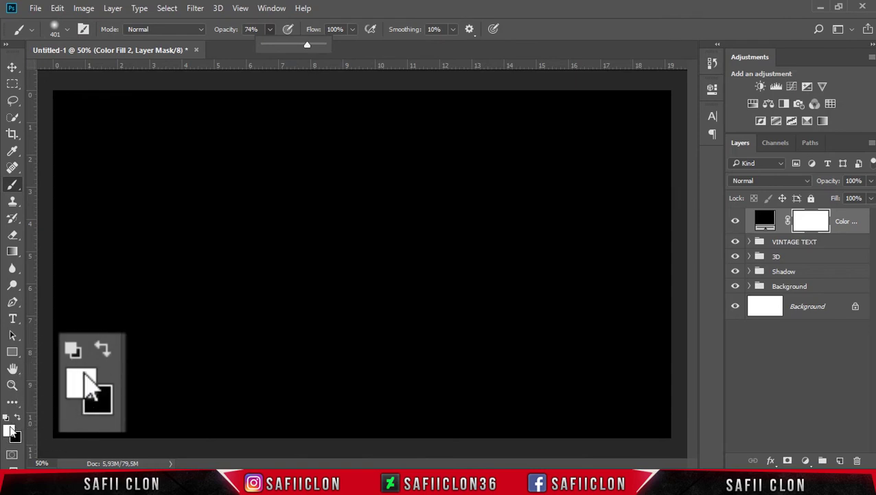
# Paint black on the mask to reveal VINTAGE and a blue glow, finishing at 11% opacity
pyautogui.click(17, 417)
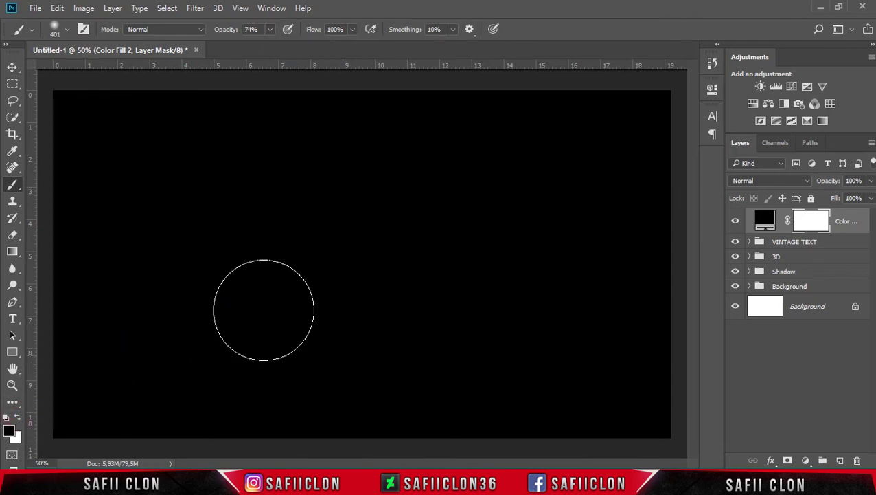
pyautogui.moveTo(644, 114)
pyautogui.mouseDown()
pyautogui.moveTo(344, 268)
pyautogui.moveTo(205, 264)
pyautogui.mouseUp()
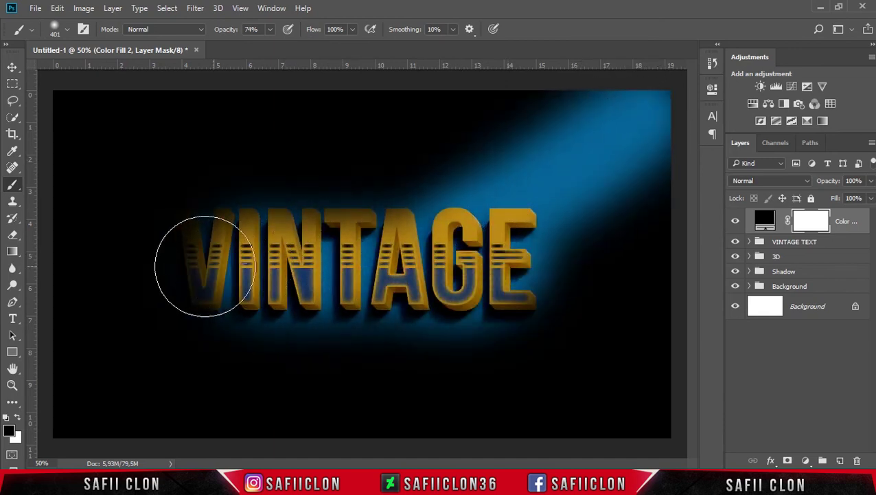
pyautogui.moveTo(303, 226)
pyautogui.mouseDown()
pyautogui.moveTo(479, 281)
pyautogui.moveTo(342, 323)
pyautogui.moveTo(676, 156)
pyautogui.moveTo(450, 264)
pyautogui.moveTo(231, 230)
pyautogui.mouseUp()
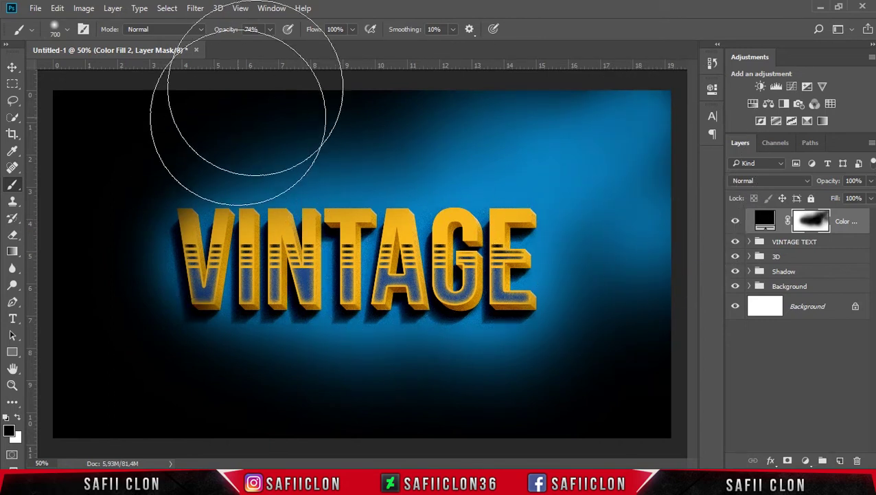
pyautogui.click(270, 29)
pyautogui.moveTo(270, 47); pyautogui.dragTo(232, 44)
pyautogui.moveTo(176, 284)
pyautogui.mouseDown()
pyautogui.moveTo(512, 352)
pyautogui.moveTo(372, 147)
pyautogui.moveTo(208, 316)
pyautogui.moveTo(430, 350)
pyautogui.moveTo(206, 206)
pyautogui.moveTo(522, 323)
pyautogui.moveTo(519, 259)
pyautogui.mouseUp()
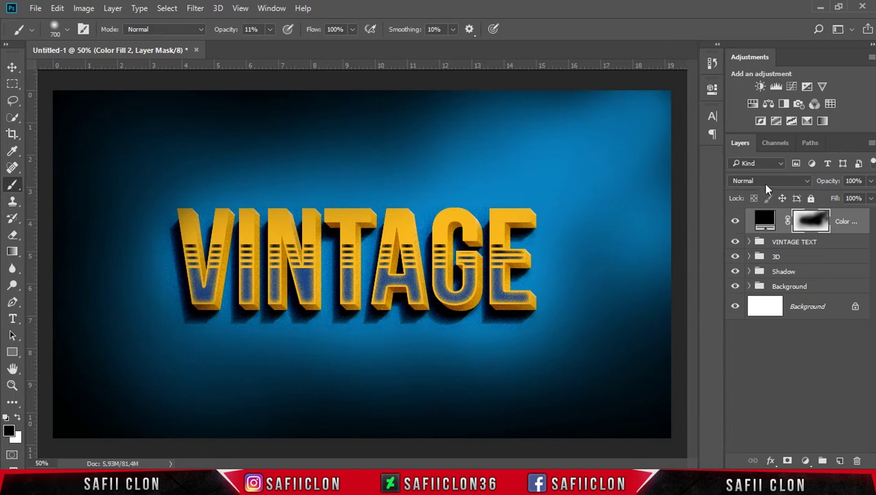
pyautogui.click(784, 180)
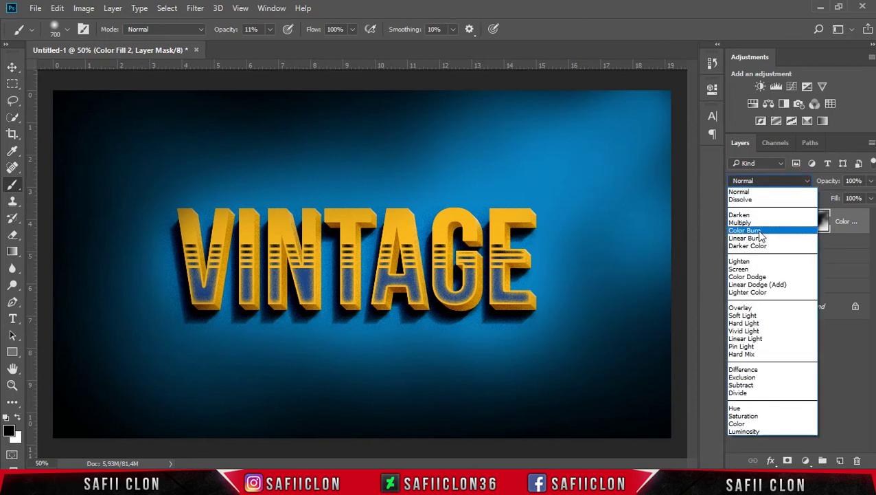
# Blend the black overlay as Color Burn, lightly unmask the letters, and set opacity to 53%
pyautogui.click(761, 231)
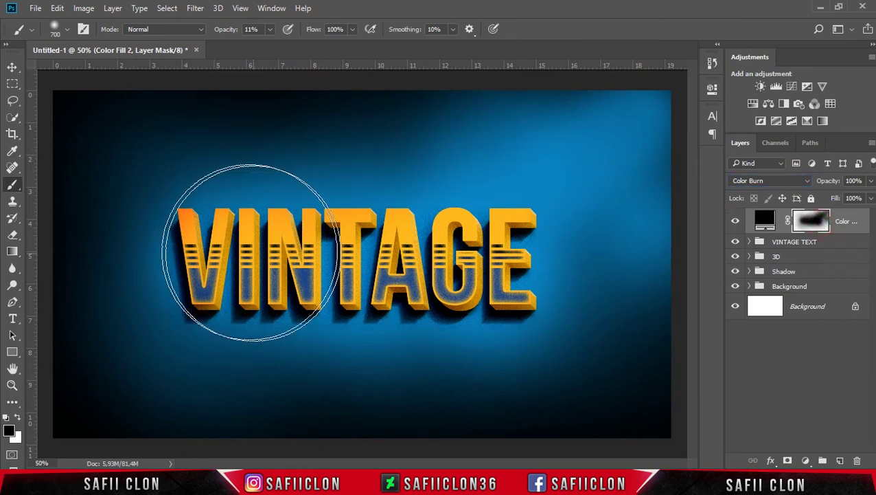
pyautogui.moveTo(254, 251)
pyautogui.mouseDown()
pyautogui.moveTo(350, 270)
pyautogui.moveTo(255, 252)
pyautogui.mouseUp()
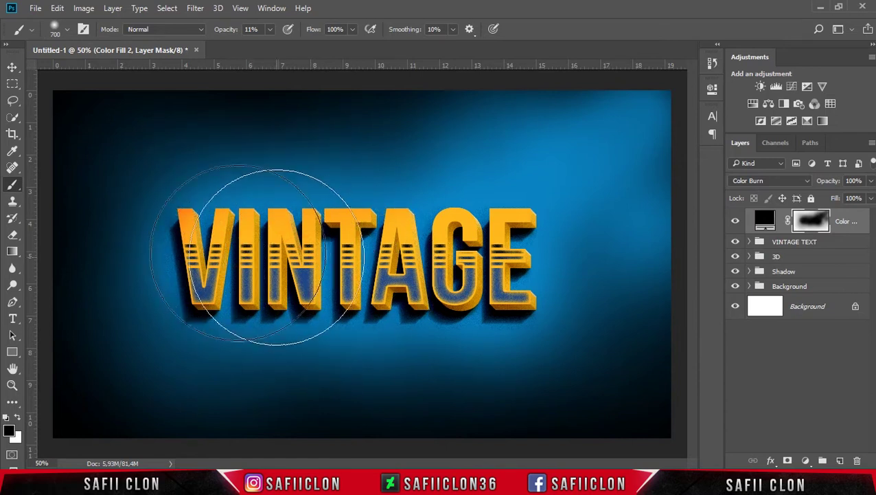
pyautogui.moveTo(247, 242)
pyautogui.mouseDown()
pyautogui.moveTo(336, 255)
pyautogui.moveTo(196, 227)
pyautogui.mouseUp()
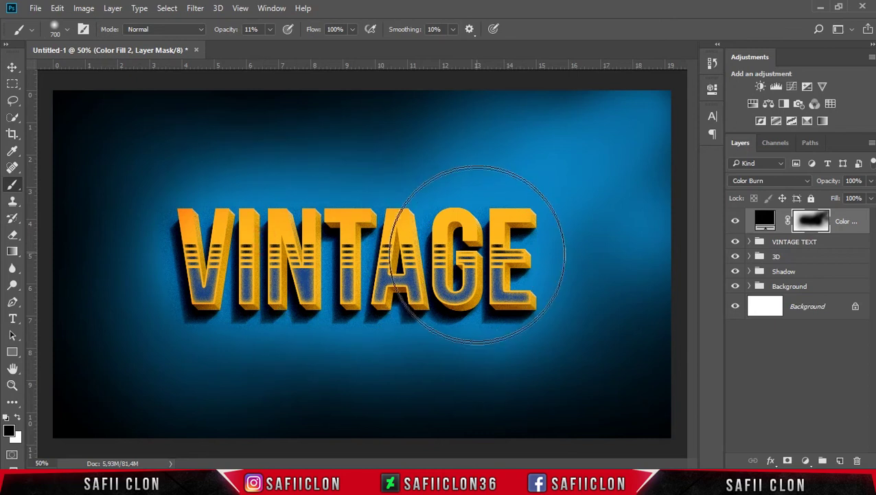
pyautogui.click(871, 181)
pyautogui.moveTo(870, 199); pyautogui.dragTo(847, 204)
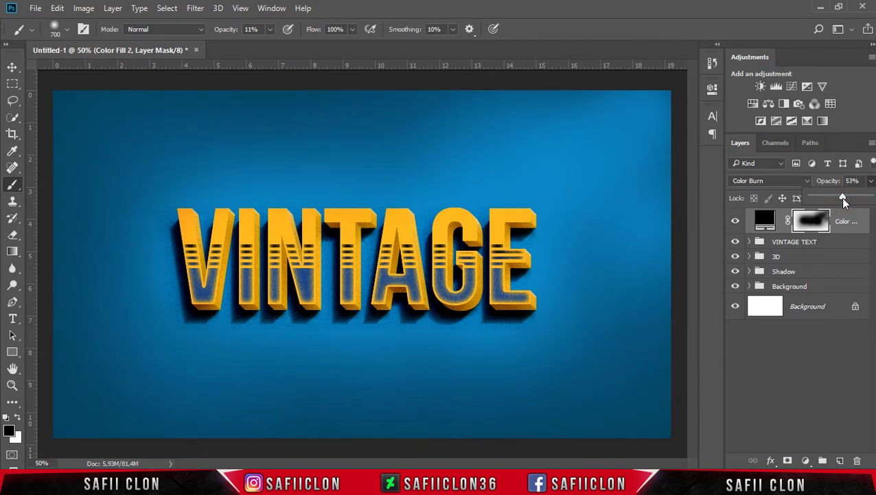
pyautogui.click(869, 183)
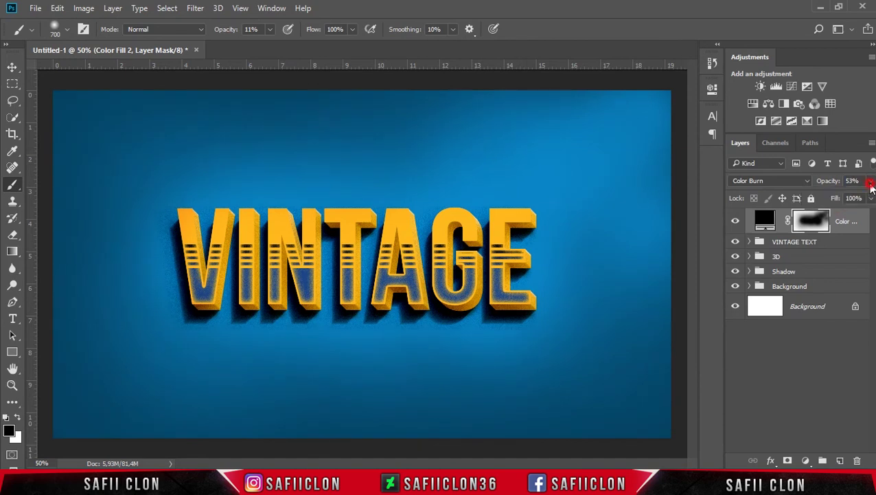
pyautogui.click(858, 222)
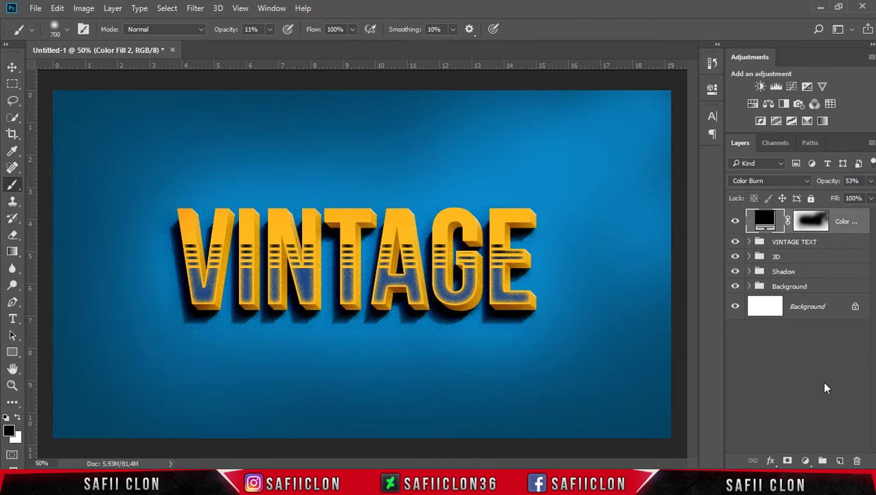
pyautogui.click(805, 462)
pyautogui.click(806, 462)
pyautogui.click(805, 461)
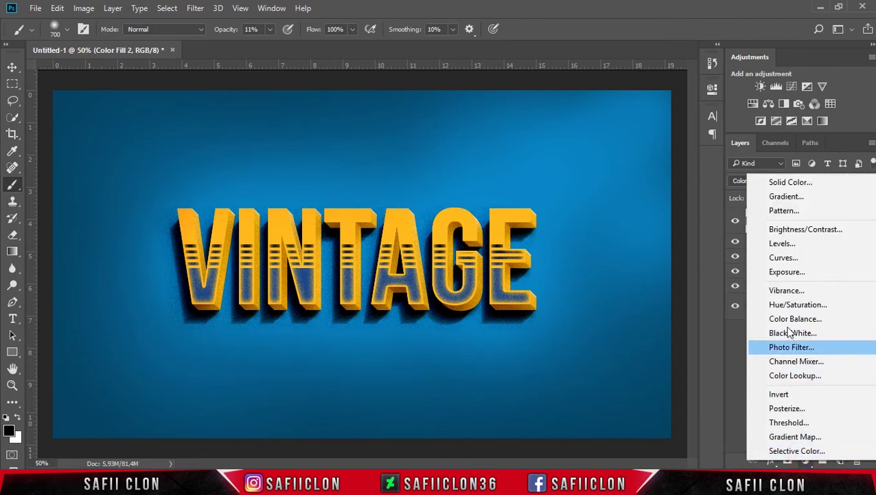
# Add a white Solid Color fill layer
pyautogui.click(790, 182)
pyautogui.moveTo(593, 171)
pyautogui.mouseDown()
pyautogui.moveTo(509, 113)
pyautogui.moveTo(480, 106)
pyautogui.mouseUp()
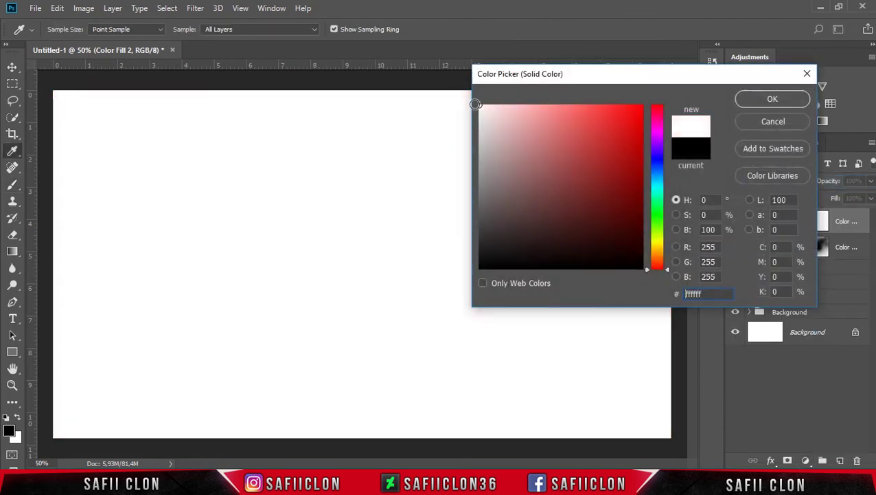
pyautogui.click(758, 99)
pyautogui.press('b')
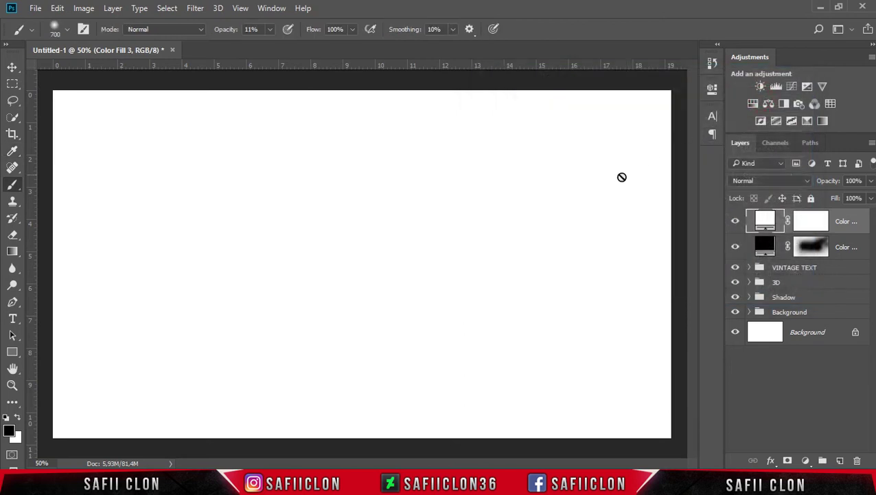
# Invert the white fill's mask to hide it and ready a white Brush
pyautogui.click(810, 221)
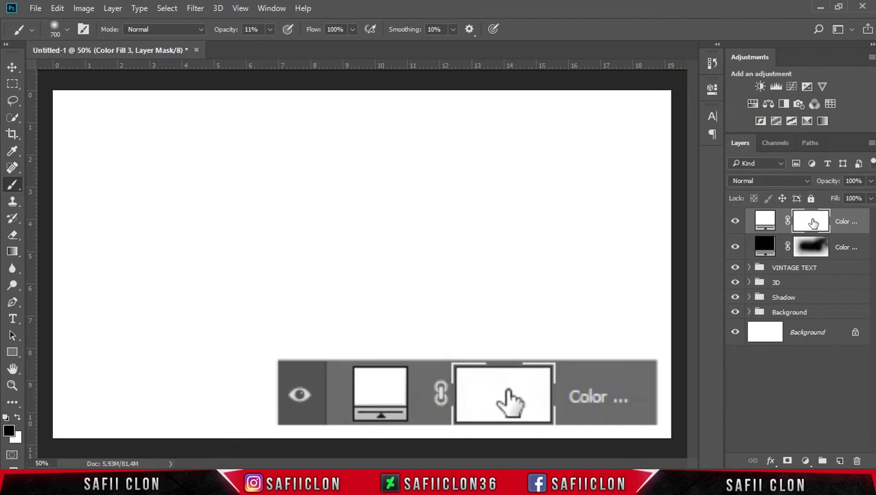
pyautogui.hotkey('ctrl', 'i')
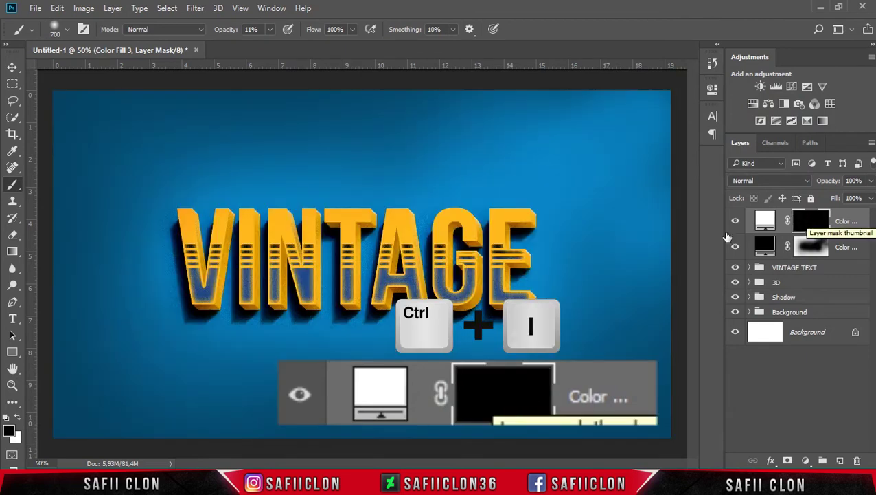
pyautogui.rightClick(10, 194)
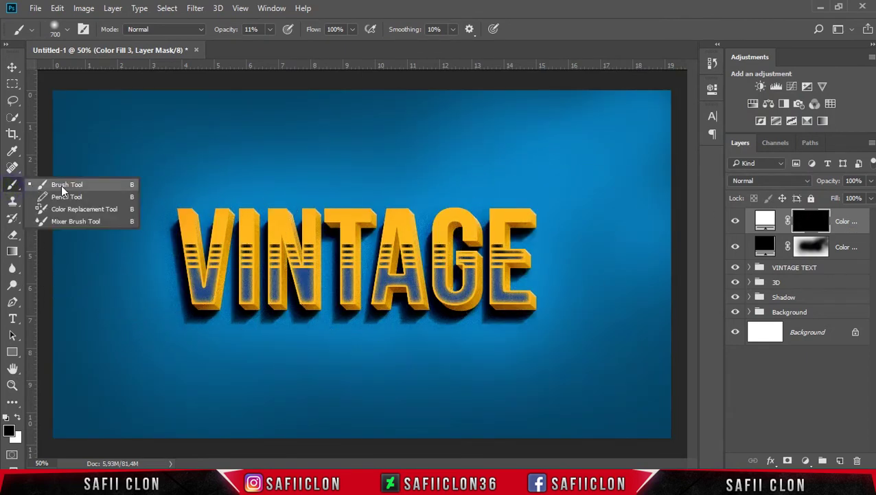
pyautogui.click(58, 184)
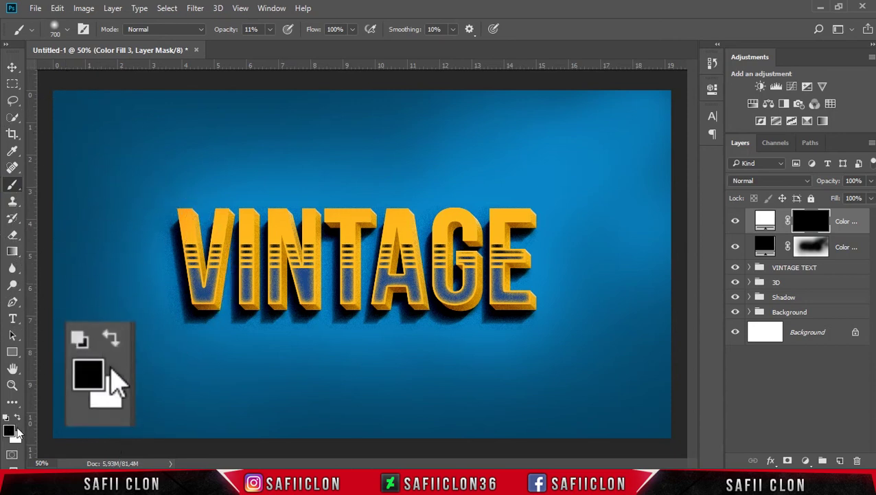
pyautogui.click(17, 417)
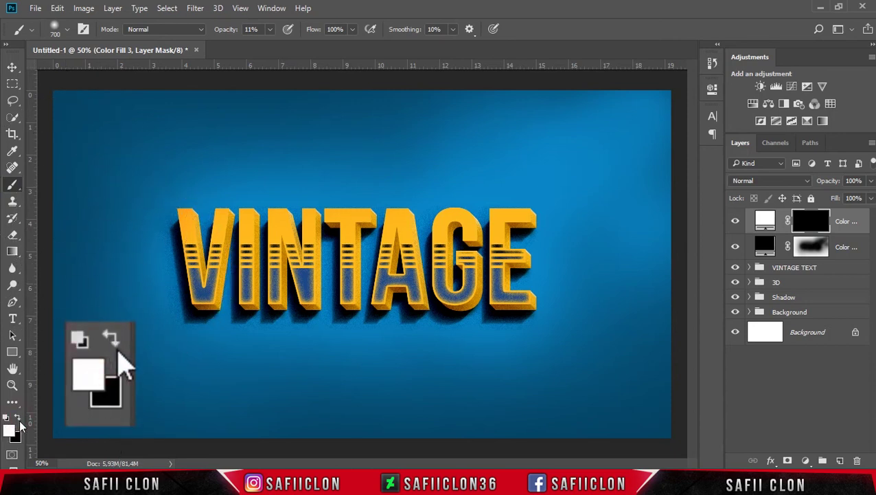
# Paint white light across the upper background at 67% brush opacity
pyautogui.click(271, 29)
pyautogui.moveTo(268, 44); pyautogui.dragTo(288, 47)
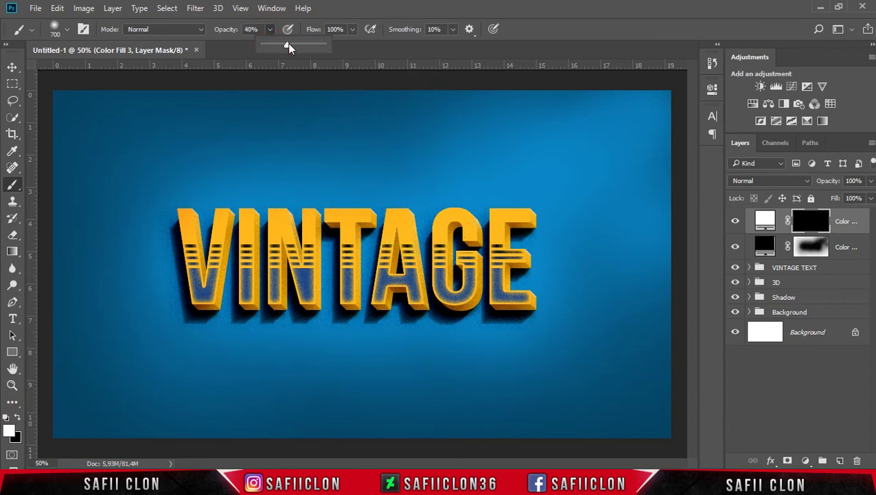
pyautogui.moveTo(303, 44); pyautogui.dragTo(305, 48)
pyautogui.click(362, 79)
pyautogui.moveTo(362, 79); pyautogui.dragTo(646, 147)
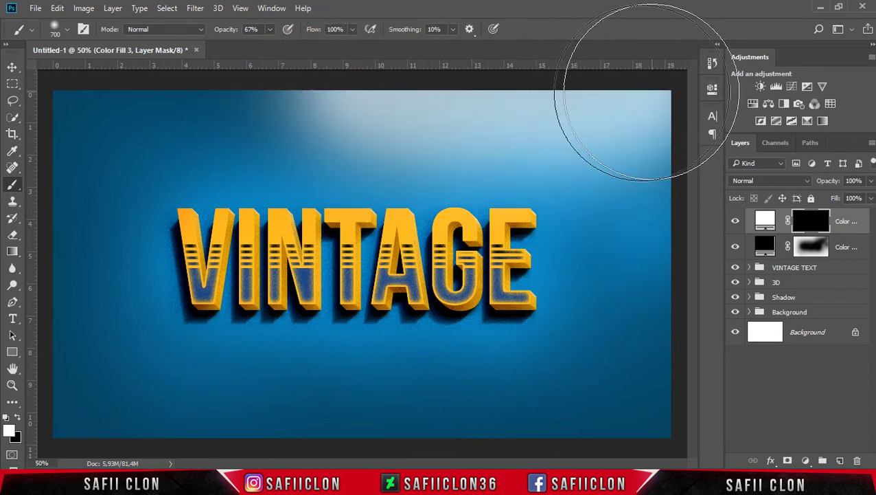
# Add fainter light to the upper background at 12%, then 5% brush opacity
pyautogui.click(270, 29)
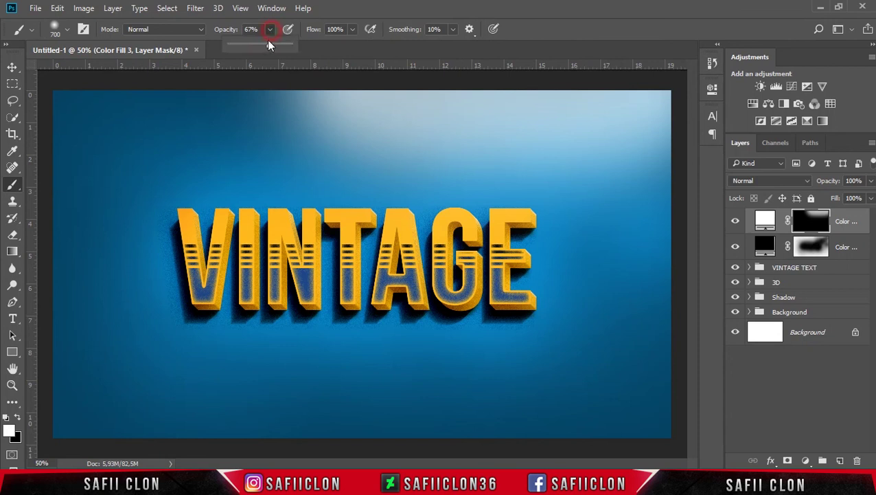
pyautogui.moveTo(238, 46); pyautogui.dragTo(234, 46)
pyautogui.moveTo(341, 100)
pyautogui.mouseDown()
pyautogui.moveTo(537, 97)
pyautogui.moveTo(558, 118)
pyautogui.moveTo(362, 108)
pyautogui.moveTo(289, 88)
pyautogui.moveTo(421, 48)
pyautogui.moveTo(659, 99)
pyautogui.moveTo(664, 40)
pyautogui.mouseUp()
pyautogui.click(270, 29)
pyautogui.moveTo(263, 47); pyautogui.dragTo(258, 47)
pyautogui.moveTo(611, 185)
pyautogui.mouseDown()
pyautogui.moveTo(637, 165)
pyautogui.moveTo(588, 130)
pyautogui.mouseUp()
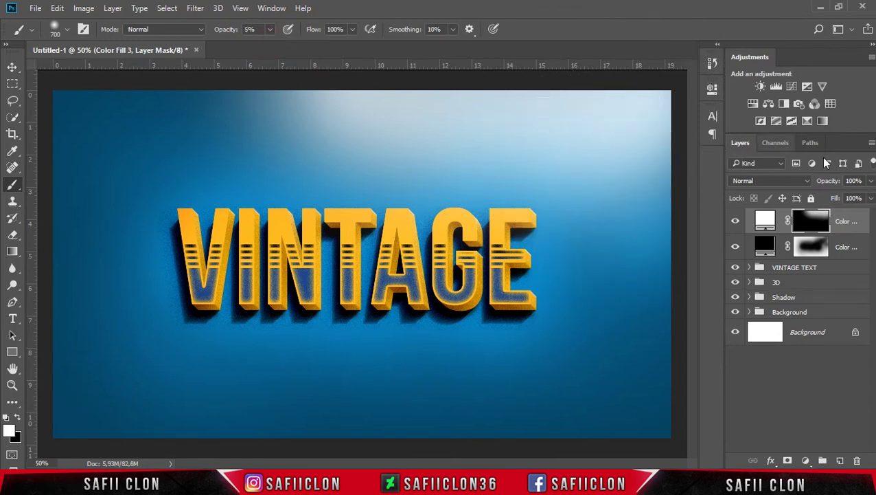
pyautogui.click(805, 180)
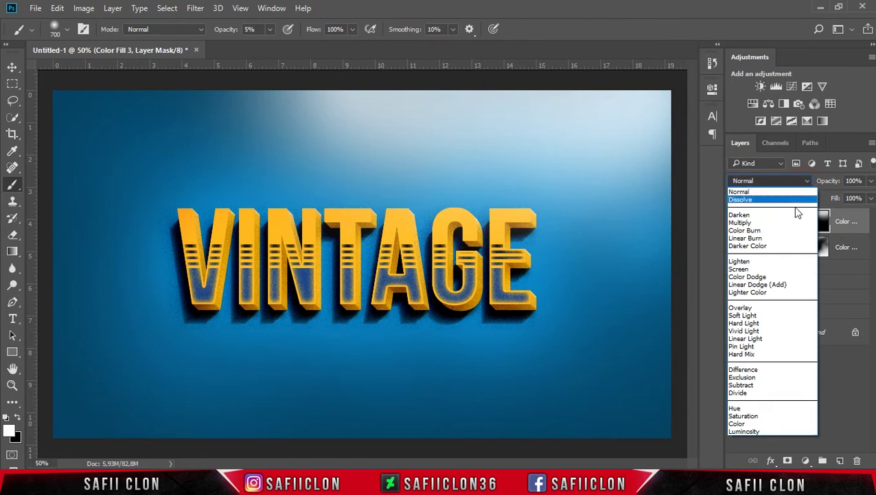
# Blend the white light layer as Overlay at 72% opacity and paint a little more light
pyautogui.click(745, 308)
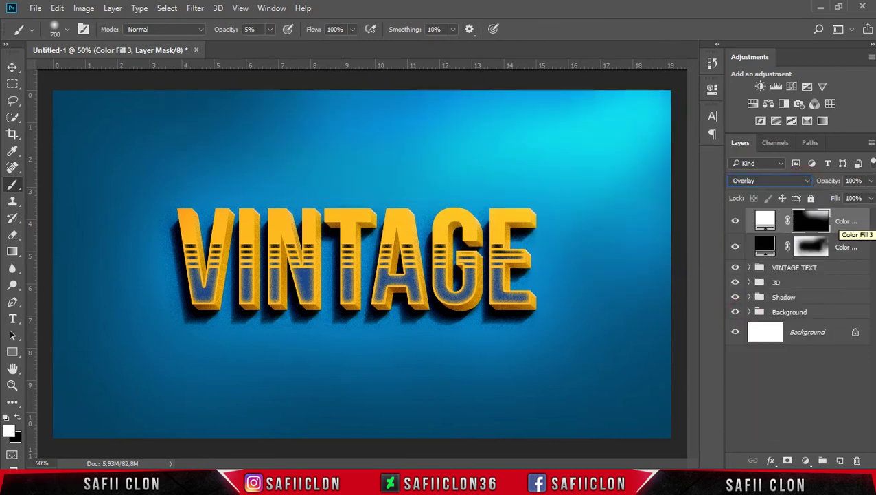
pyautogui.click(871, 181)
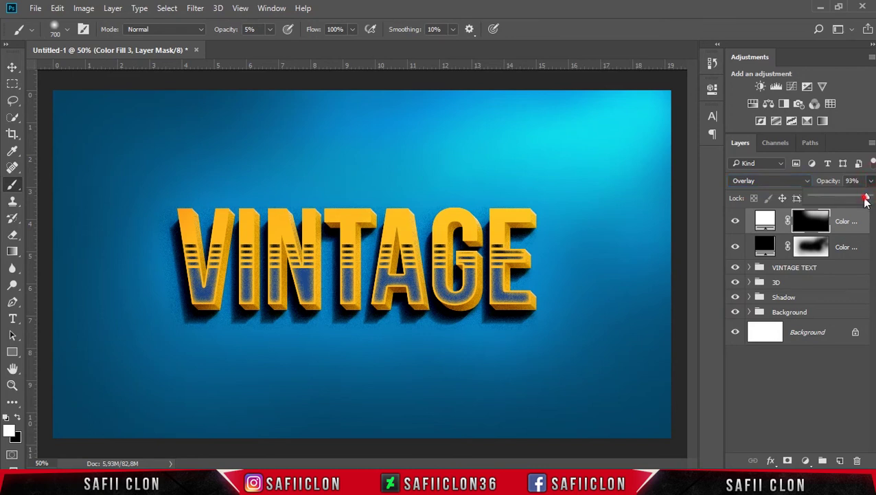
pyautogui.moveTo(871, 198); pyautogui.dragTo(859, 199)
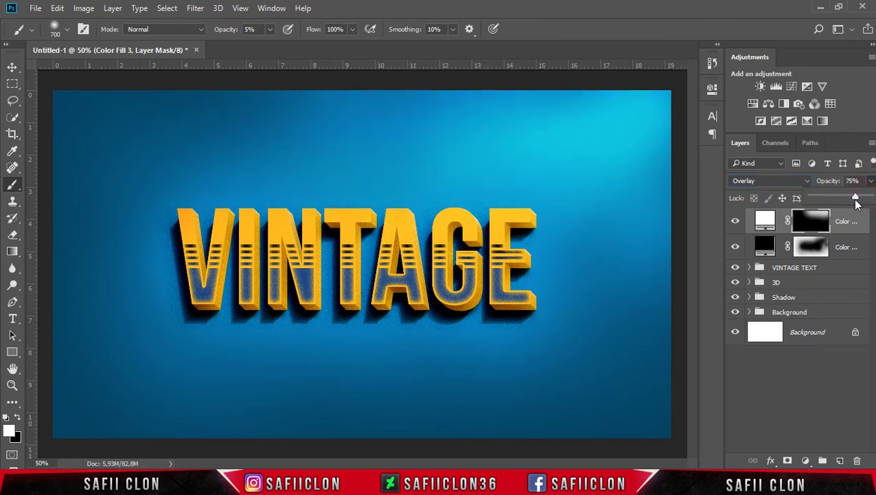
pyautogui.moveTo(855, 199); pyautogui.dragTo(854, 199)
pyautogui.moveTo(287, 143); pyautogui.dragTo(534, 166)
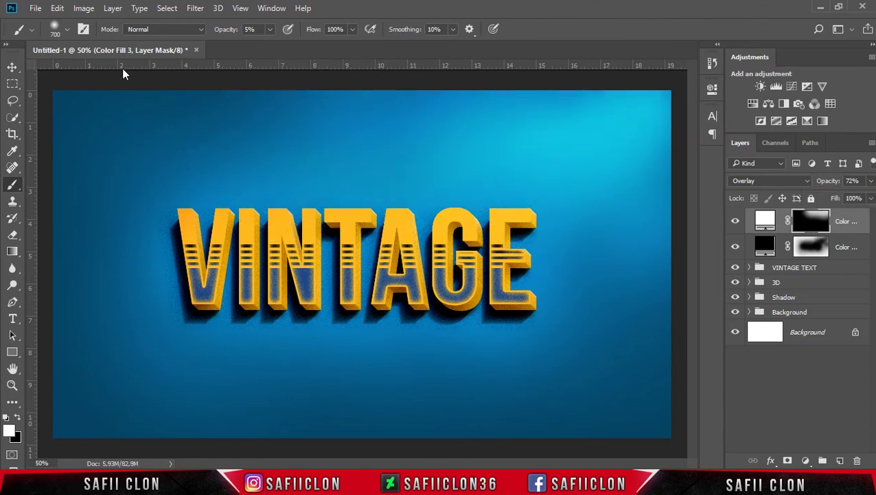
pyautogui.click(11, 68)
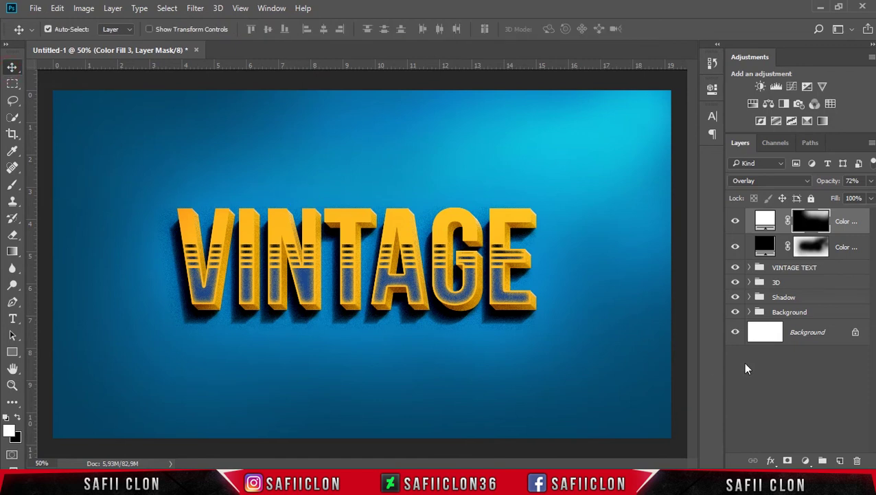
pyautogui.keyDown('shift'); pyautogui.click(854, 248); pyautogui.keyUp('shift')
pyautogui.rightClick(855, 243)
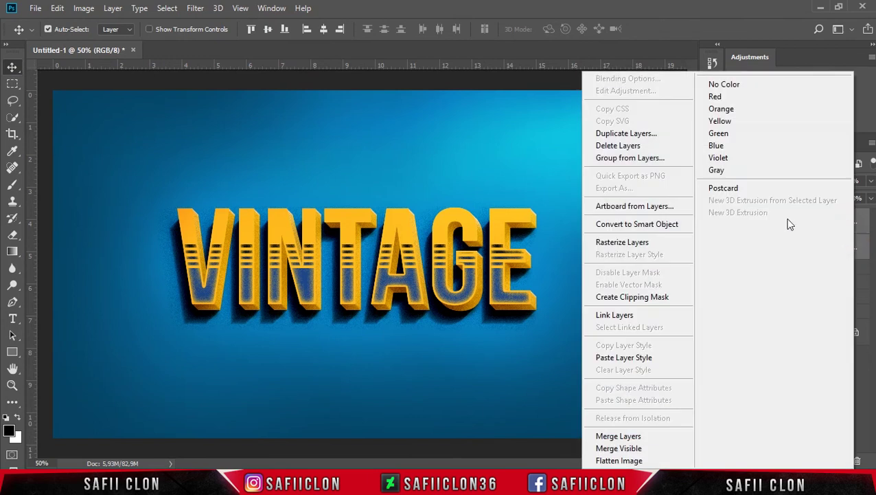
pyautogui.click(637, 158)
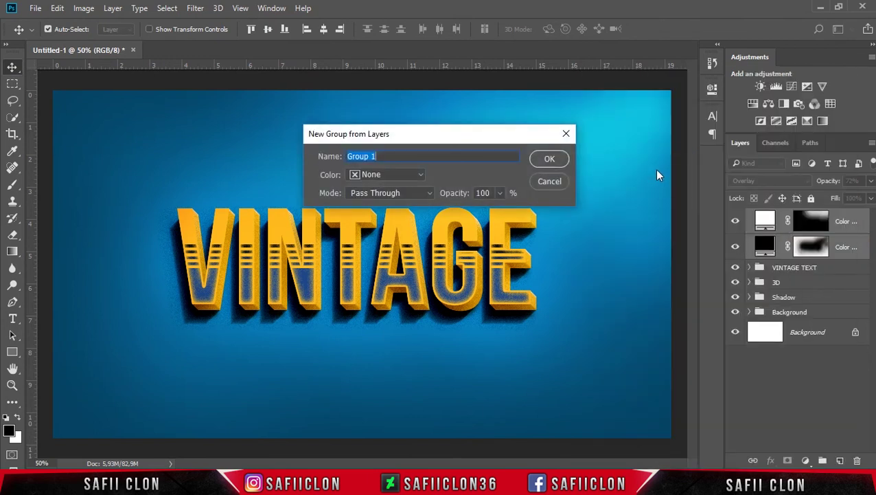
pyautogui.write('Light')
pyautogui.click(550, 158)
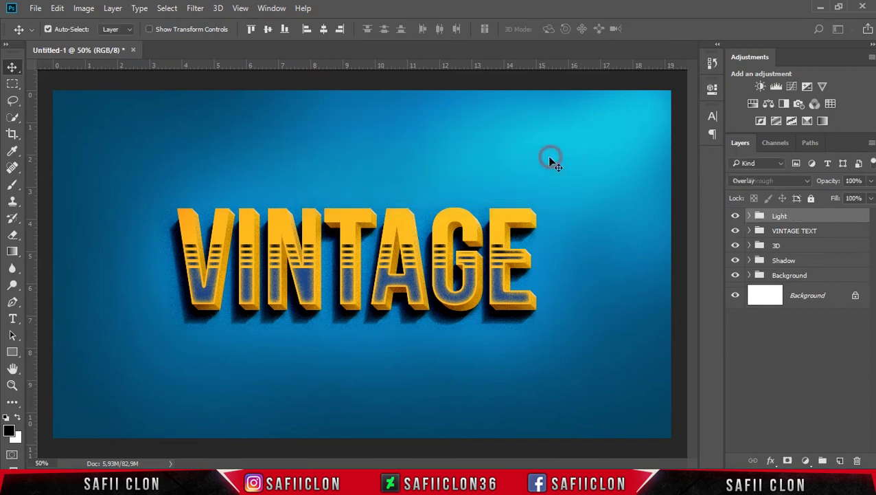
pyautogui.click(735, 217)
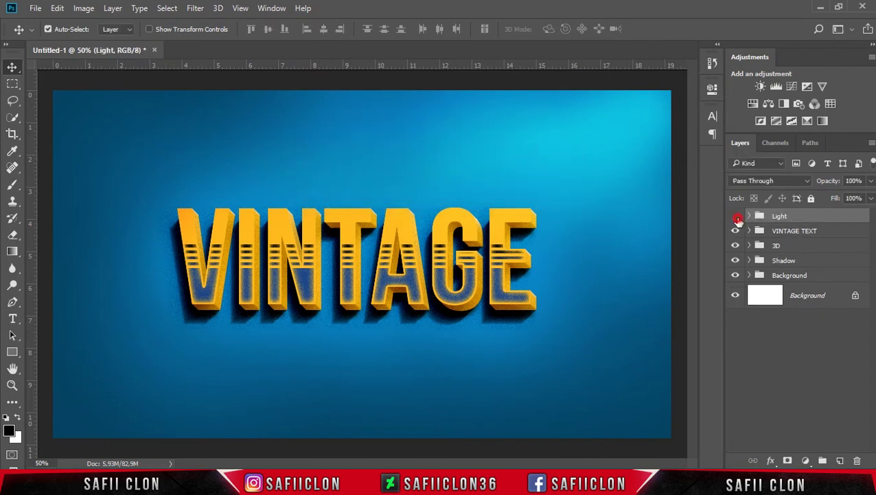
pyautogui.click(735, 216)
pyautogui.click(736, 216)
pyautogui.click(736, 216)
pyautogui.click(737, 218)
pyautogui.click(841, 461)
# Rename the new layer to 'Noise'
pyautogui.doubleClick(801, 221)
pyautogui.write('No')
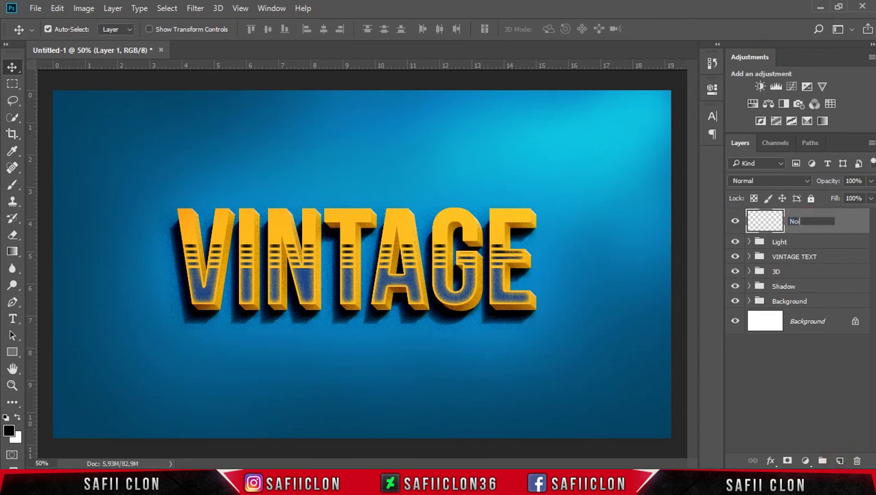
pyautogui.write('ise')
pyautogui.click(845, 222)
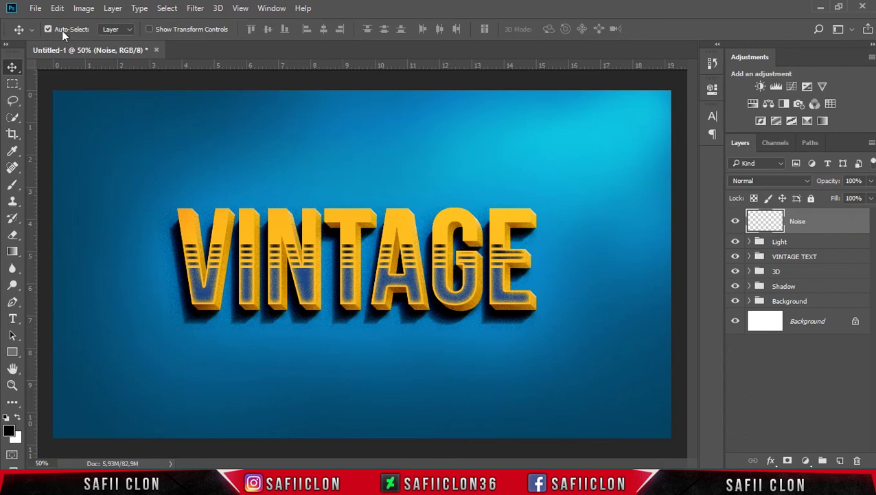
# Fill the Noise layer with 50% Gray and set its blend mode to Overlay
pyautogui.click(57, 8)
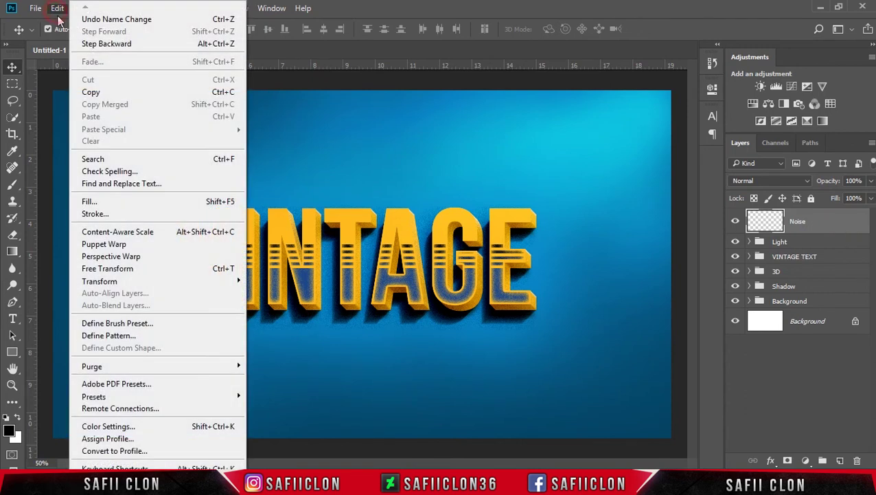
pyautogui.click(89, 201)
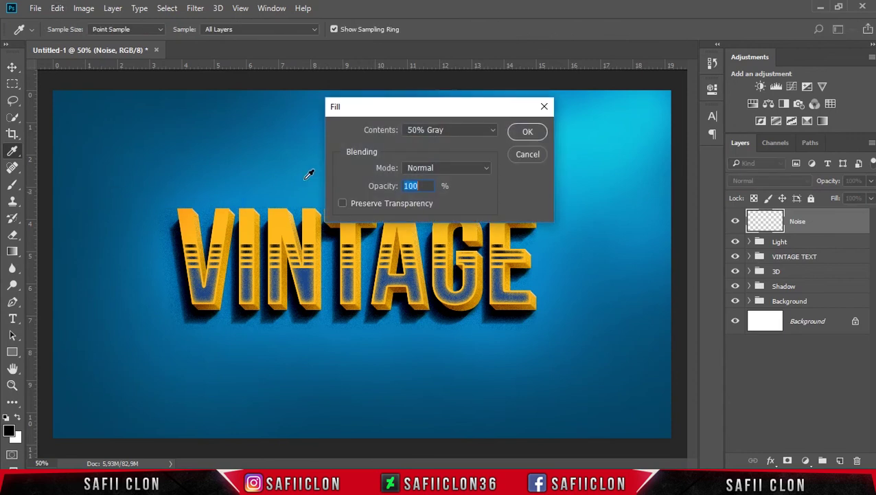
pyautogui.click(444, 130)
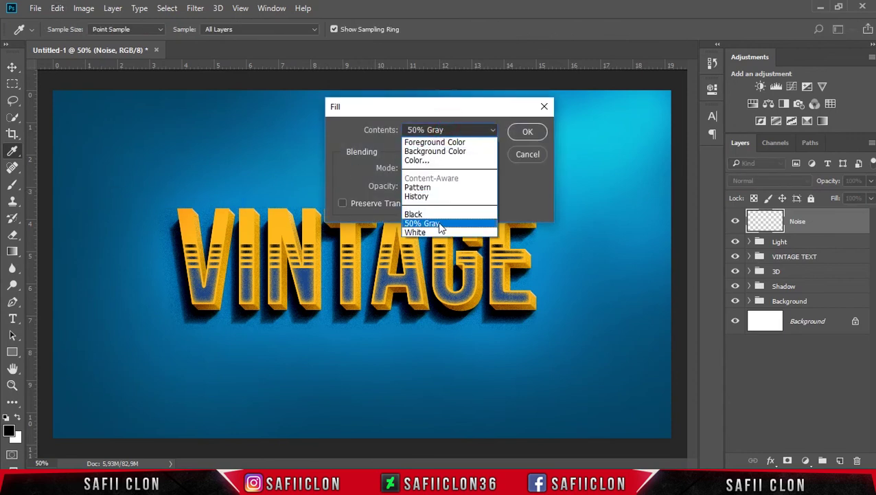
pyautogui.click(432, 224)
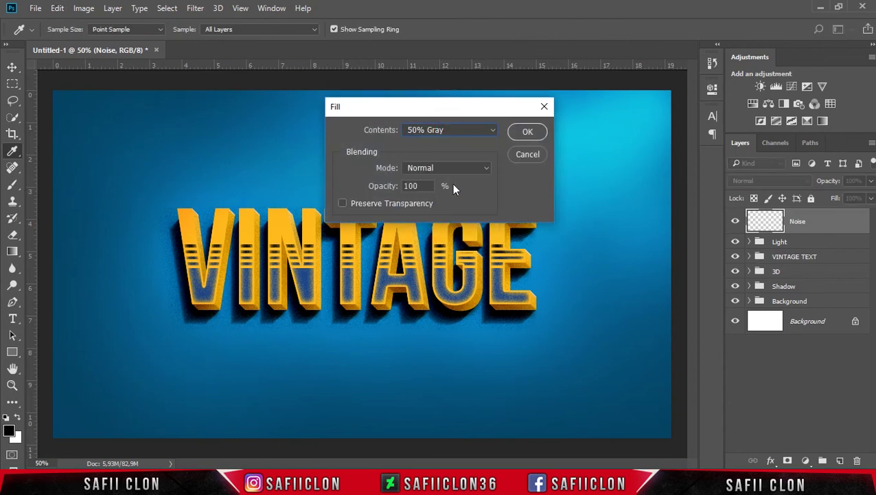
pyautogui.click(528, 133)
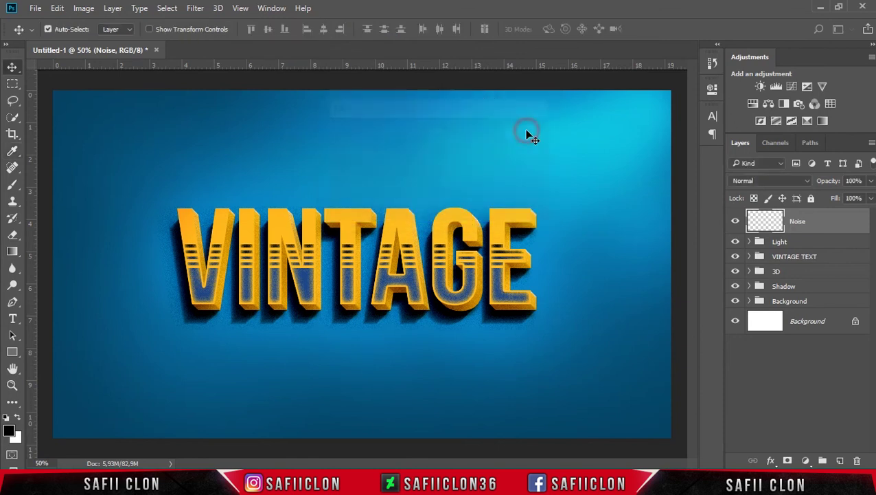
pyautogui.click(759, 182)
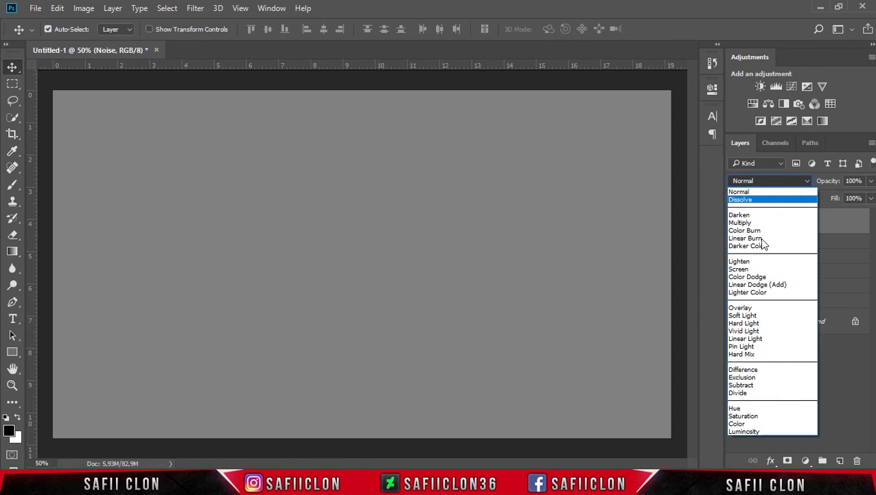
pyautogui.click(756, 308)
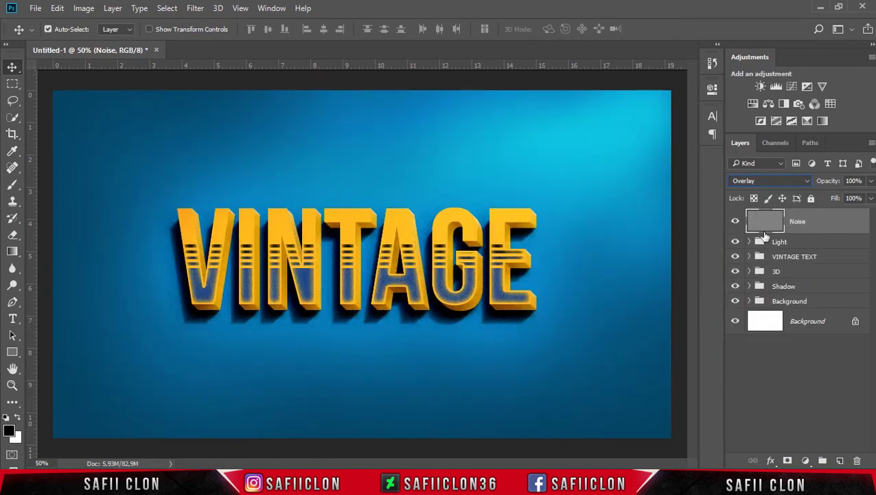
pyautogui.click(195, 9)
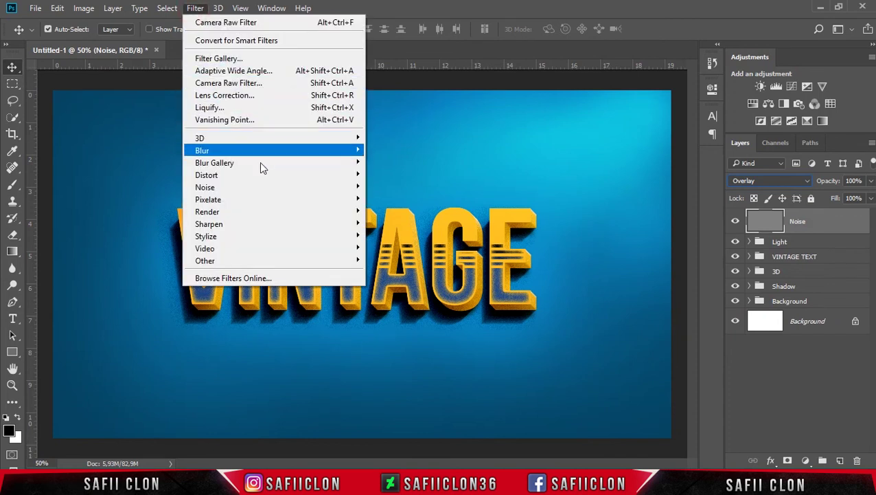
pyautogui.moveTo(275, 187)
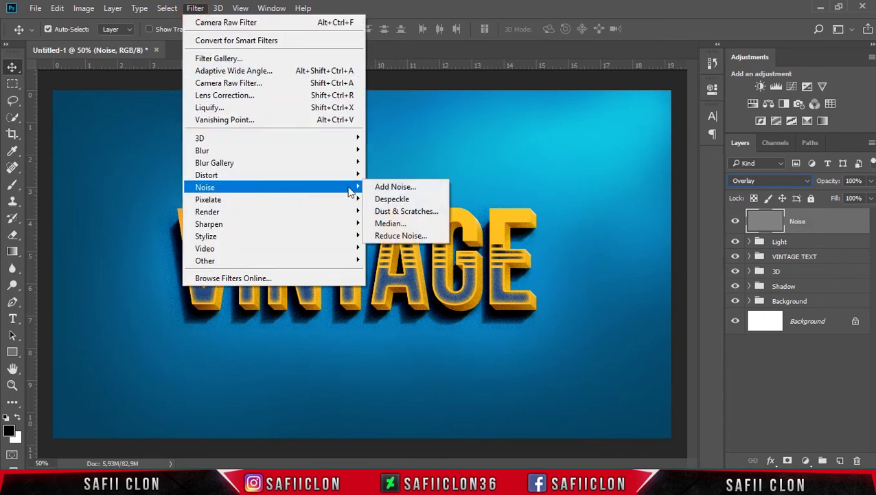
# Apply Add Noise at about 24%, Uniform, Monochromatic to the Noise layer
pyautogui.click(408, 187)
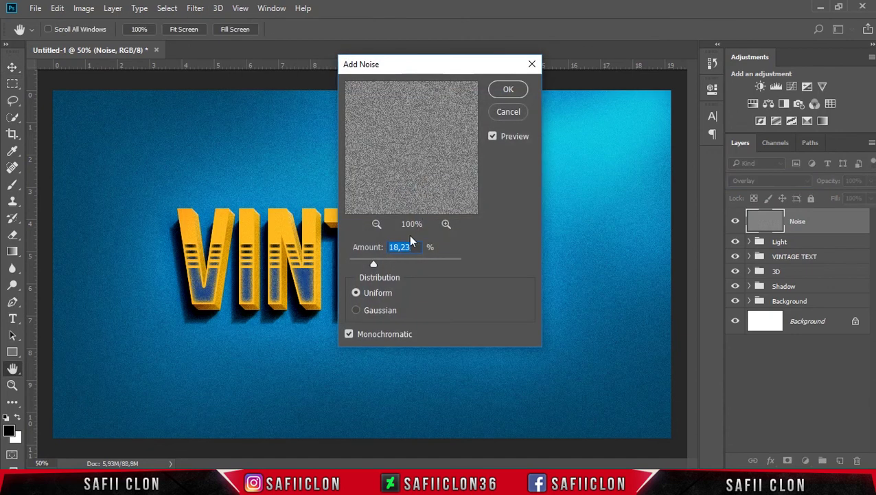
pyautogui.click(379, 265)
pyautogui.moveTo(383, 266); pyautogui.dragTo(381, 265)
pyautogui.click(357, 293)
pyautogui.click(349, 334)
pyautogui.click(508, 90)
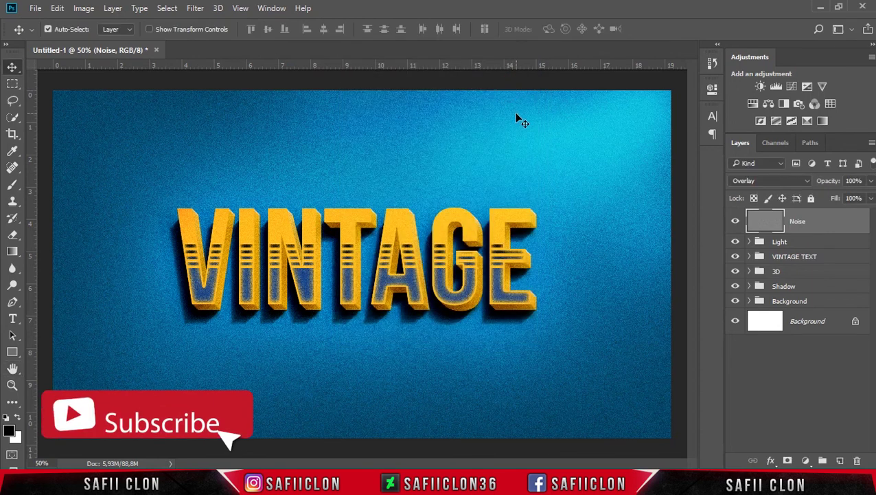
# Open Texture 1, unlock its layer, and drag it into the VINTAGE document
pyautogui.click(36, 8)
pyautogui.click(61, 35)
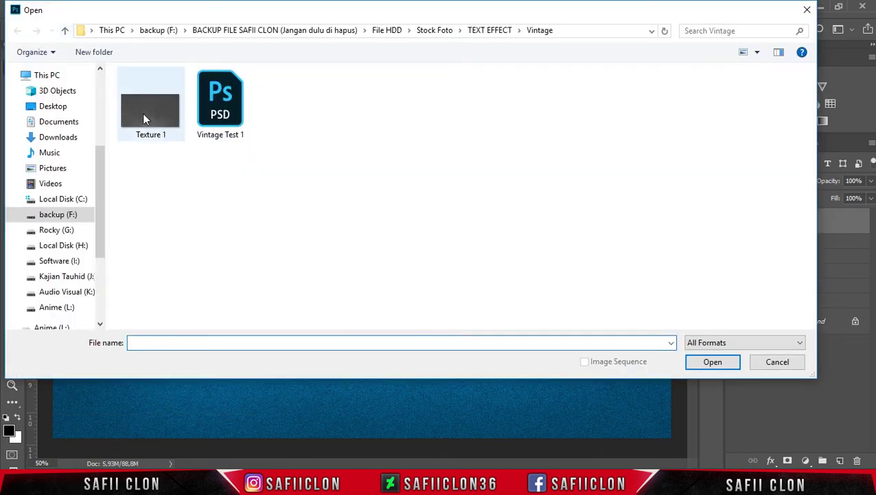
pyautogui.click(156, 117)
pyautogui.click(714, 362)
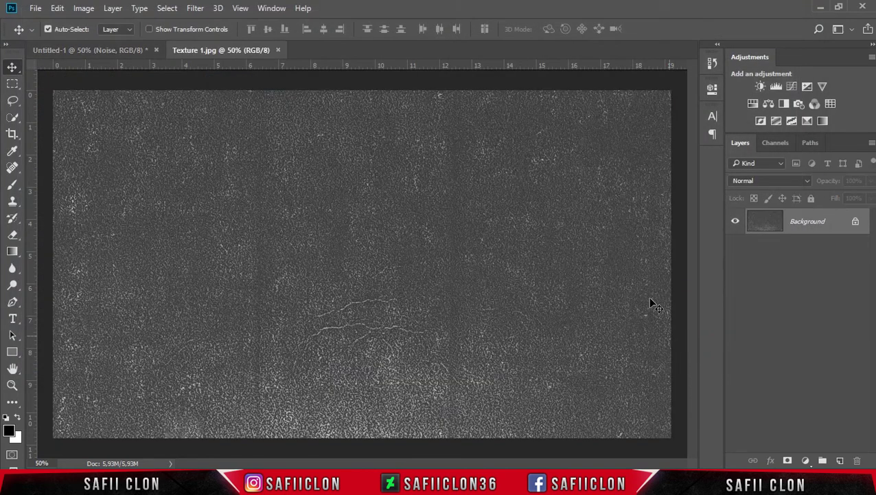
pyautogui.click(855, 221)
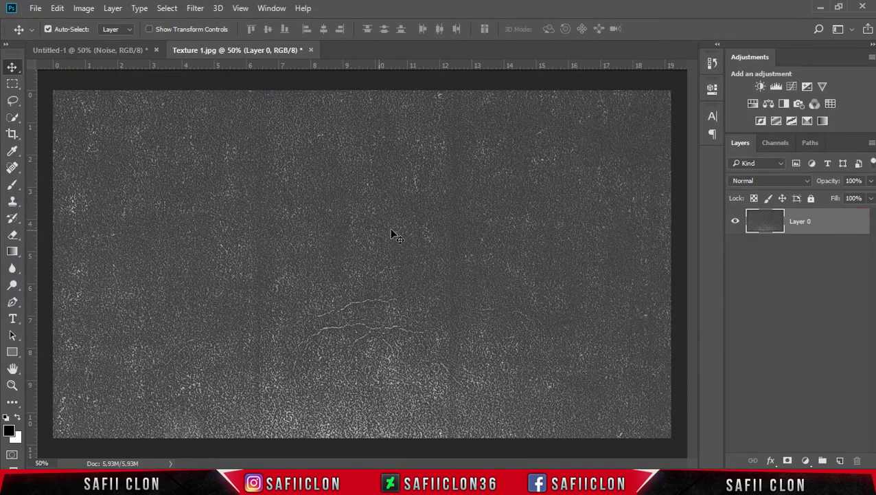
pyautogui.moveTo(395, 241); pyautogui.dragTo(240, 184)
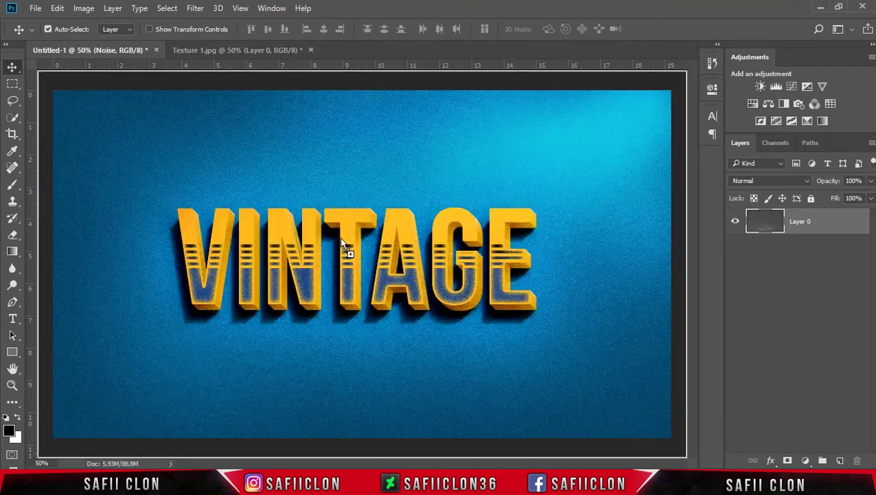
pyautogui.moveTo(240, 184); pyautogui.dragTo(341, 241)
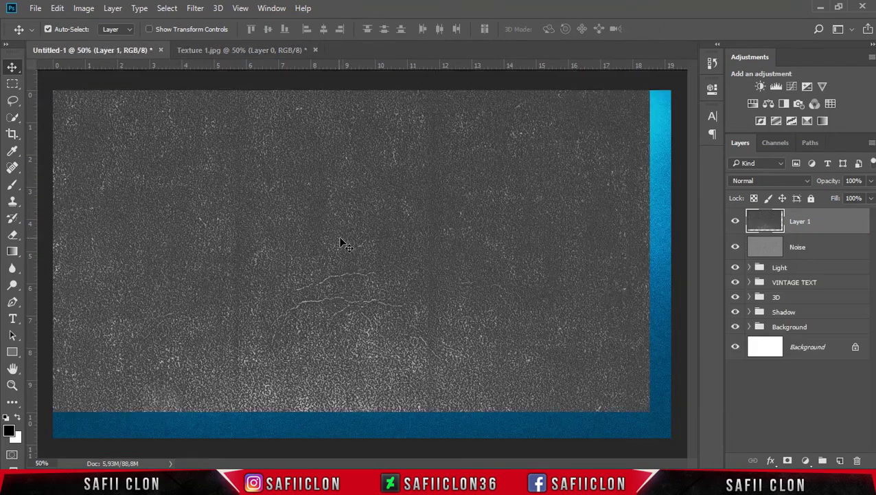
# Move and scale the texture layer to cover the whole canvas
pyautogui.hotkey('ctrl', '-')
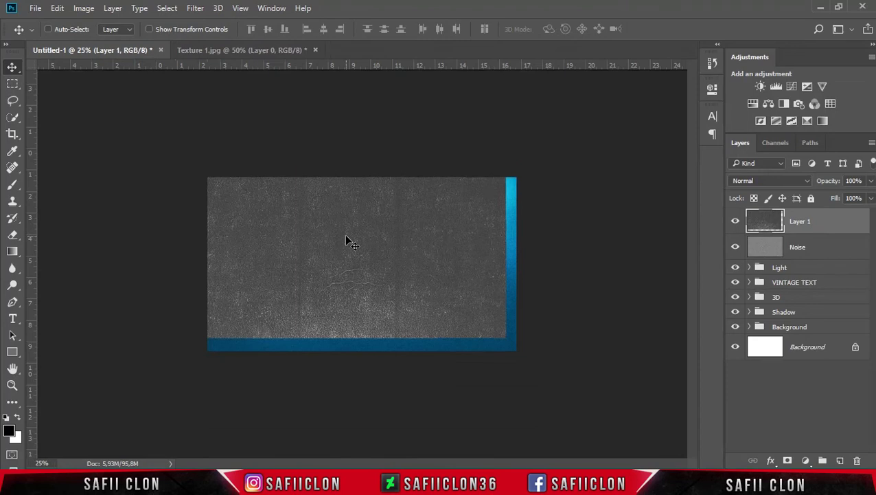
pyautogui.hotkey('ctrl', 't')
pyautogui.moveTo(347, 230); pyautogui.dragTo(357, 240)
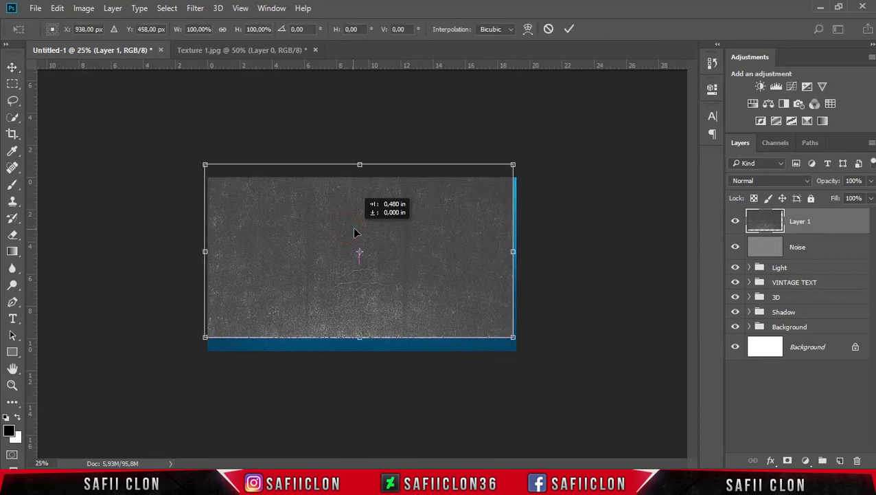
pyautogui.hotkey('ctrl', '+')
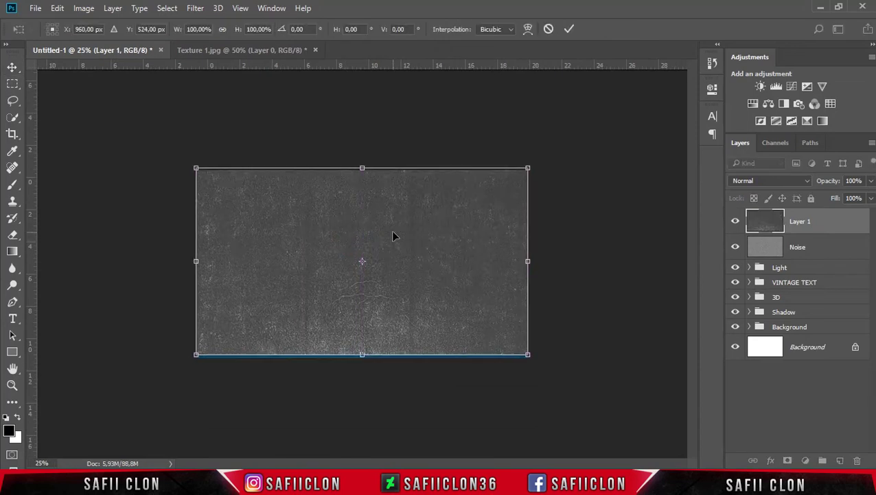
pyautogui.moveTo(568, 376); pyautogui.dragTo(581, 383)
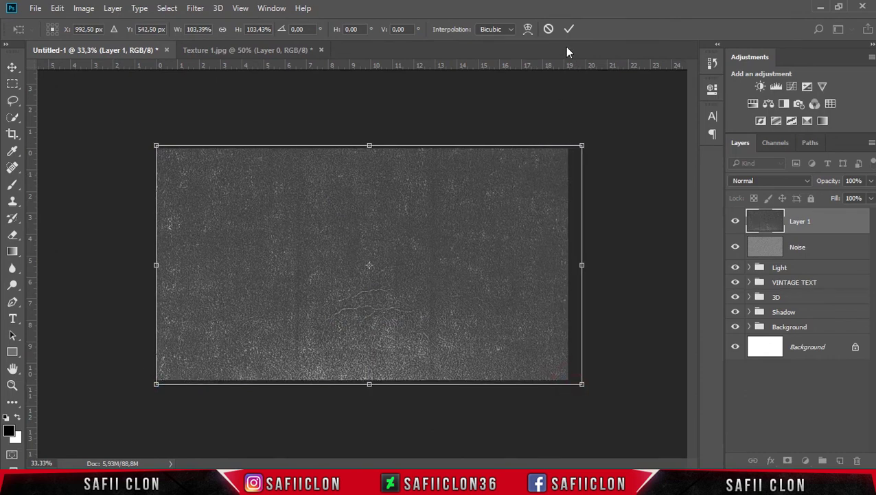
pyautogui.click(568, 29)
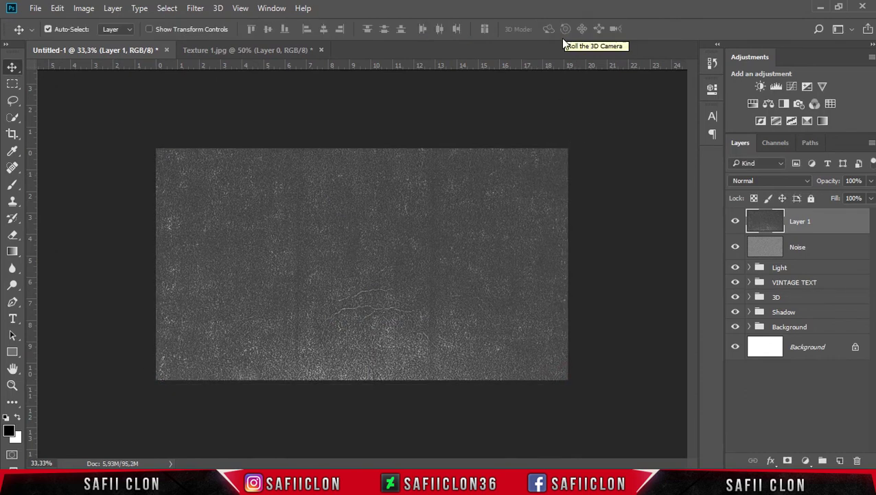
# Set the texture layer to Overlay blend mode at 49% opacity
pyautogui.click(768, 181)
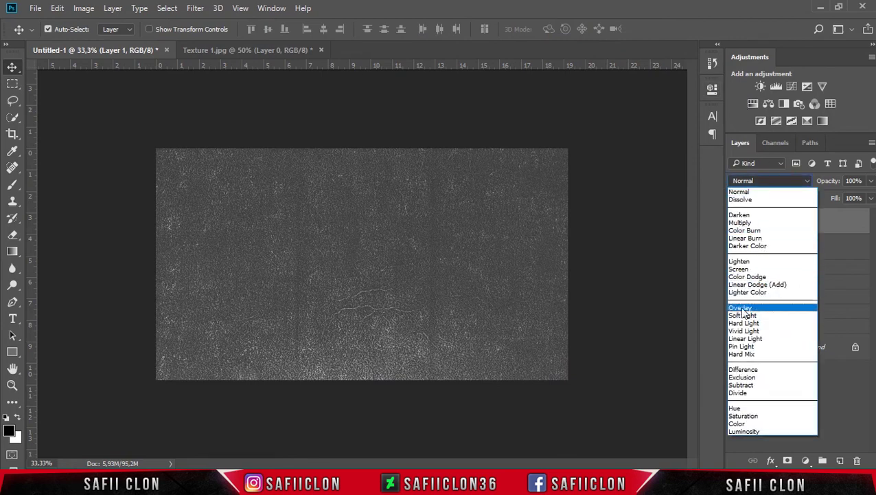
pyautogui.click(764, 309)
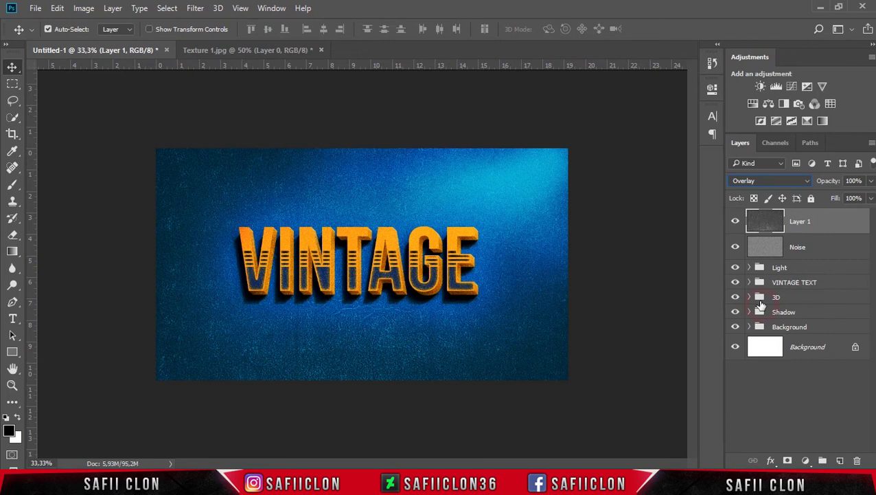
pyautogui.hotkey('ctrl', '+')
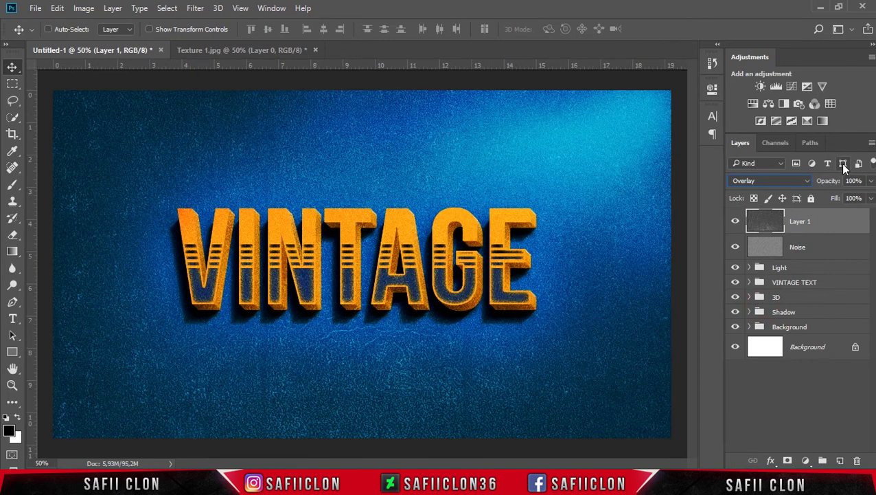
pyautogui.click(871, 183)
pyautogui.moveTo(870, 198); pyautogui.dragTo(850, 199)
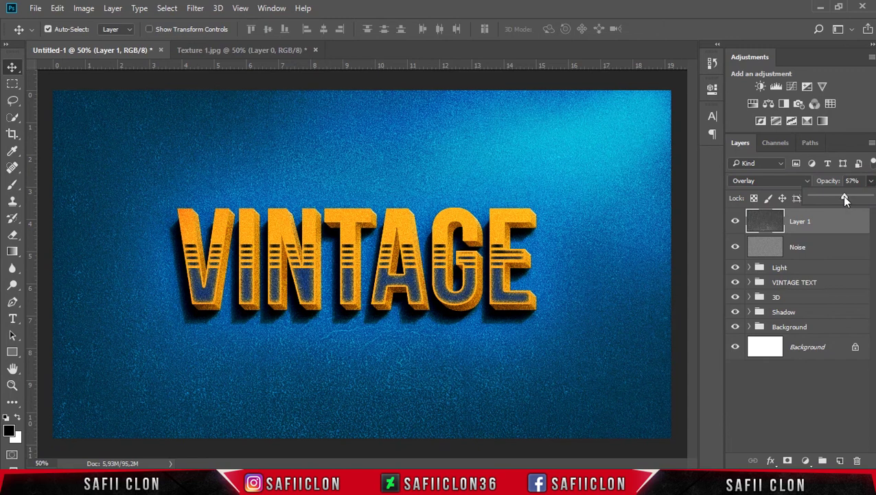
pyautogui.moveTo(845, 199); pyautogui.dragTo(840, 200)
pyautogui.click(871, 181)
# Toggle the texture layer's visibility to compare, then select the Background group
pyautogui.click(736, 221)
pyautogui.click(736, 222)
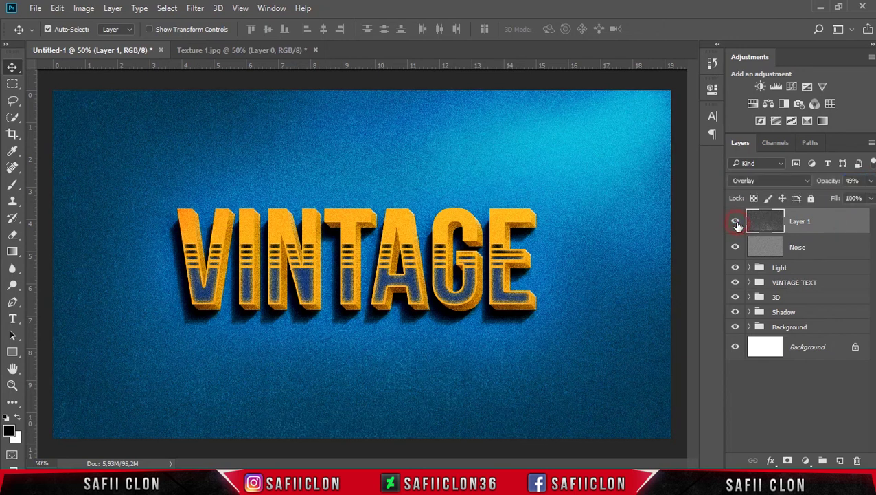
pyautogui.click(735, 222)
pyautogui.click(736, 222)
pyautogui.click(816, 328)
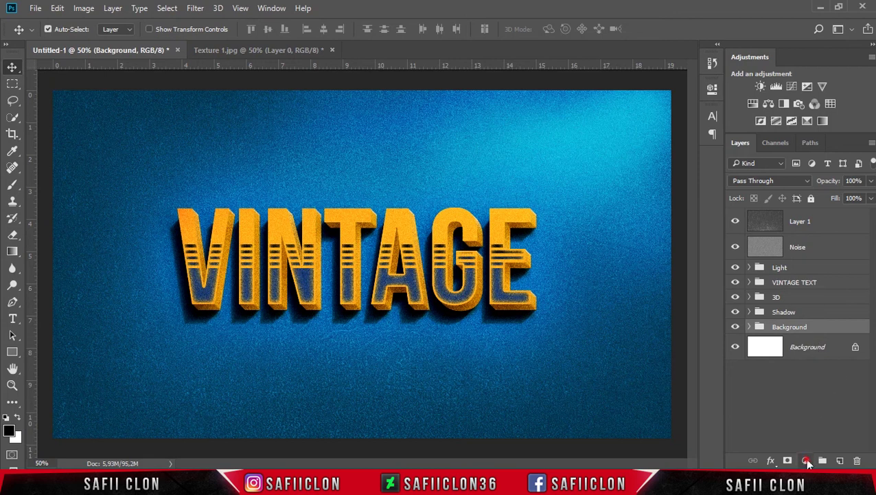
# Add a Pattern Fill layer above the Background group using the halftone dot pattern
pyautogui.click(806, 460)
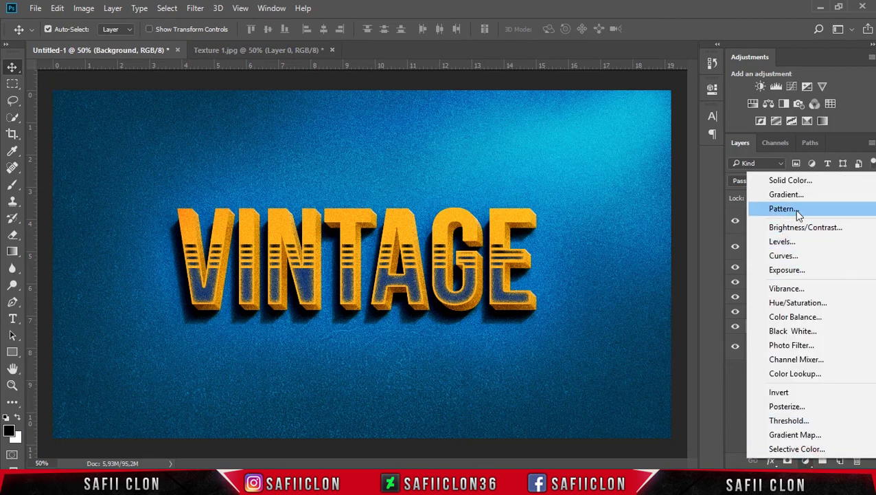
pyautogui.click(784, 208)
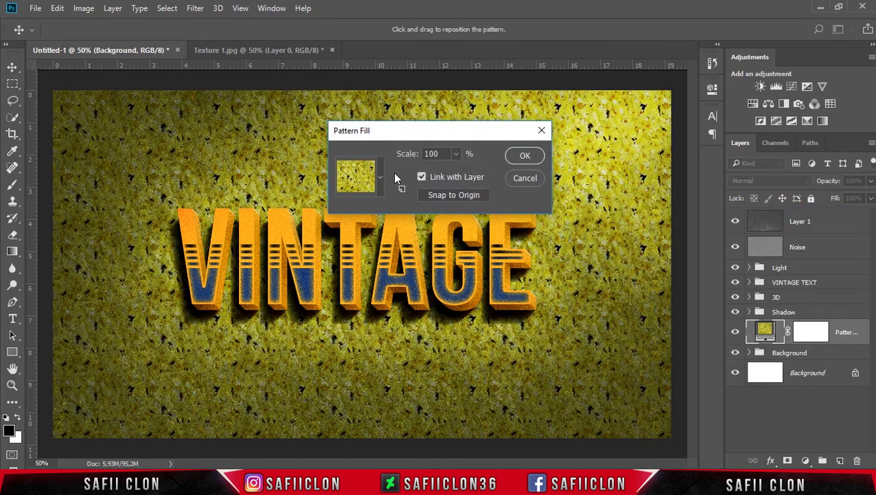
pyautogui.click(378, 178)
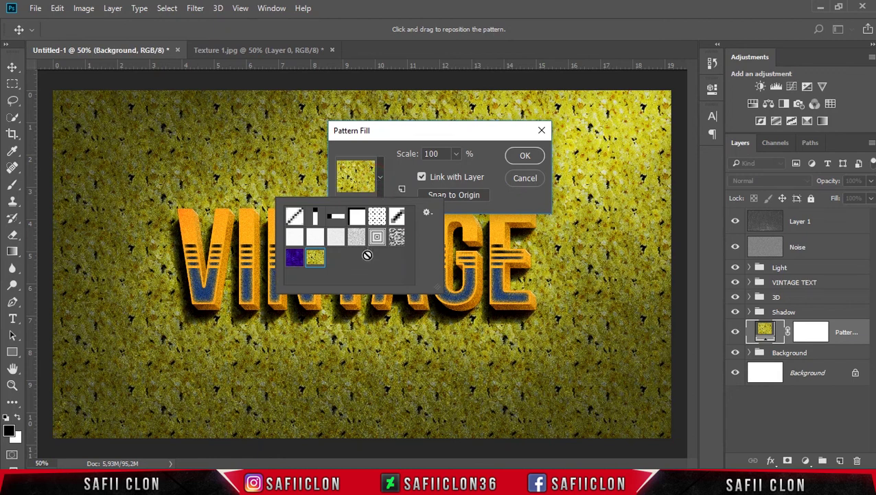
pyautogui.click(377, 217)
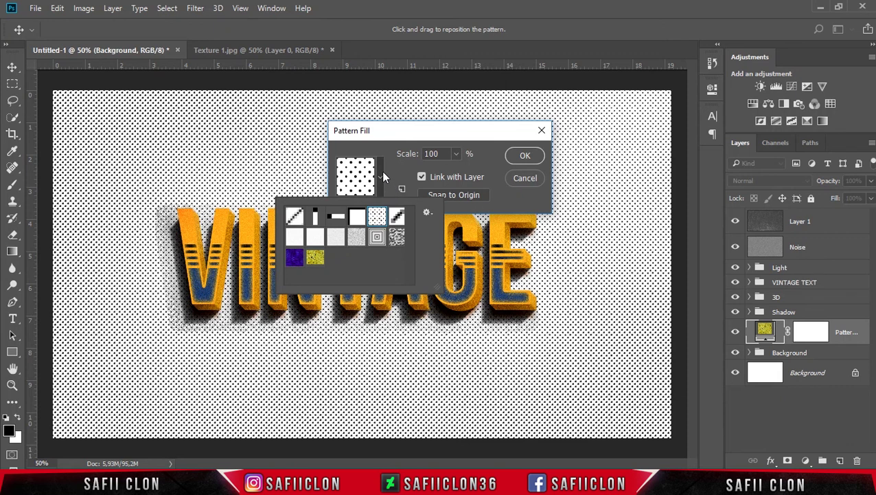
pyautogui.click(381, 171)
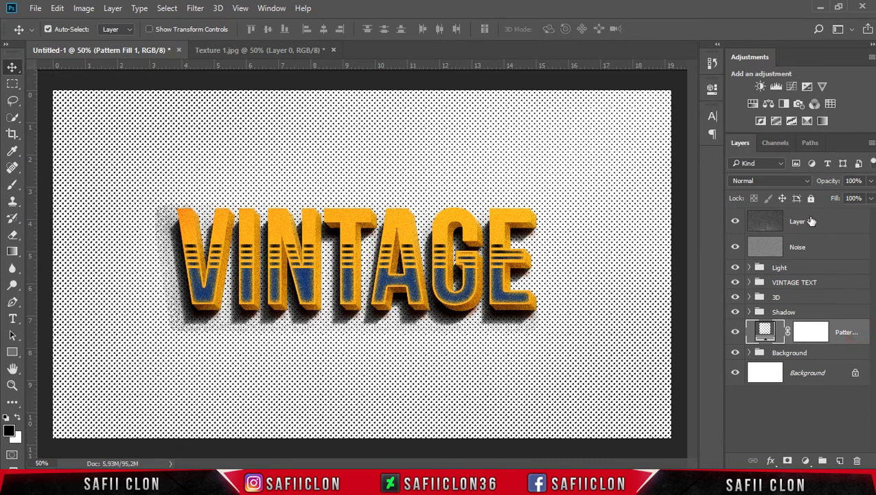
# Set the Pattern Fill layer's blend mode to Multiply and review the composition at 50% zoom
pyautogui.click(788, 180)
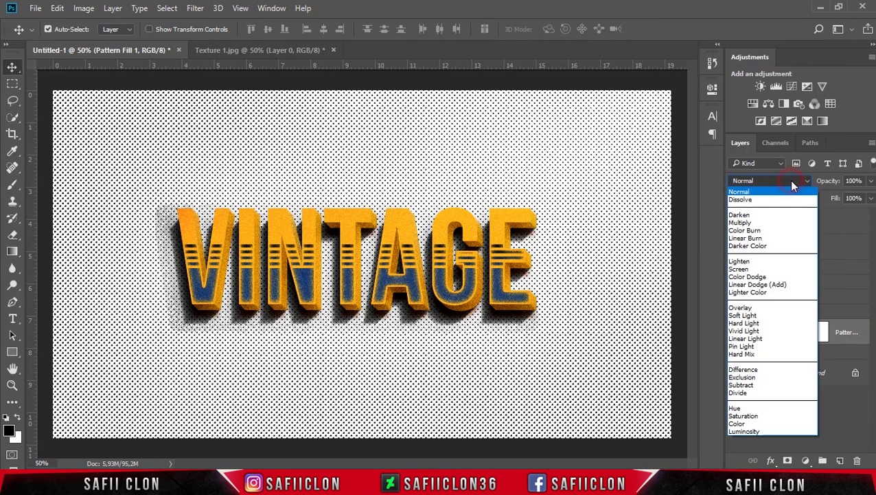
pyautogui.click(761, 223)
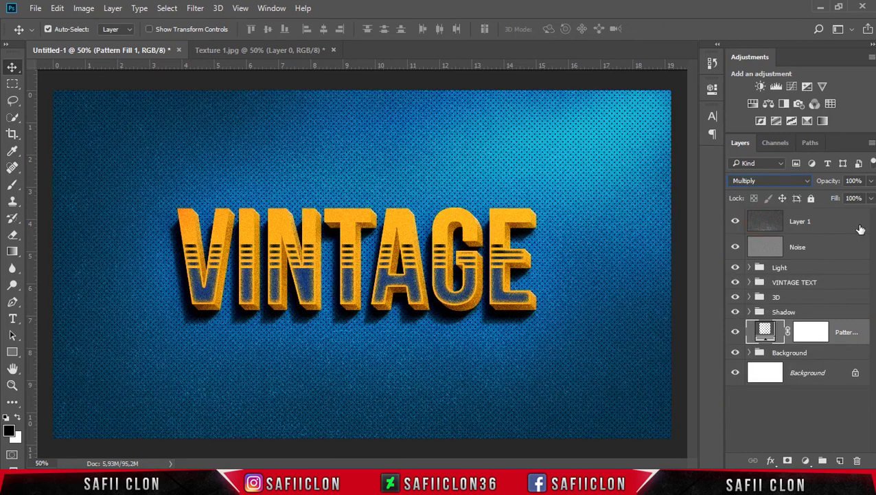
pyautogui.hotkey('ctrl', '+')
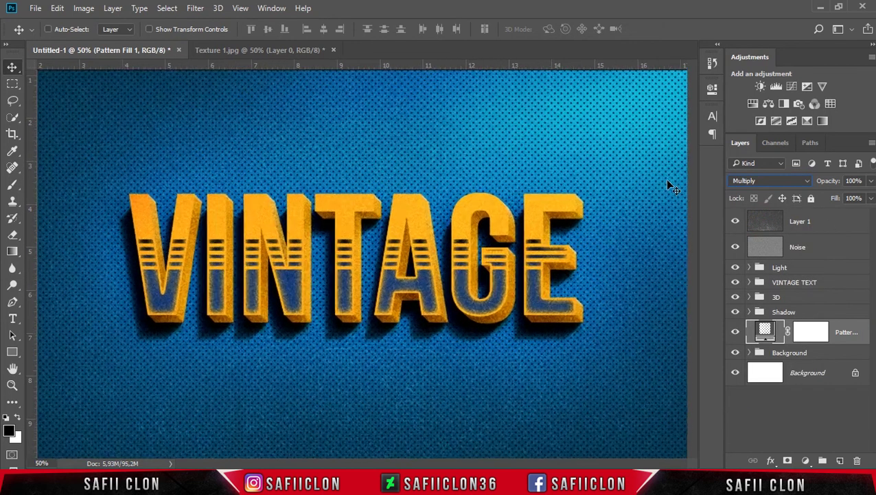
pyautogui.hotkey('ctrl', '-')
pyautogui.hotkey('ctrl', '-')
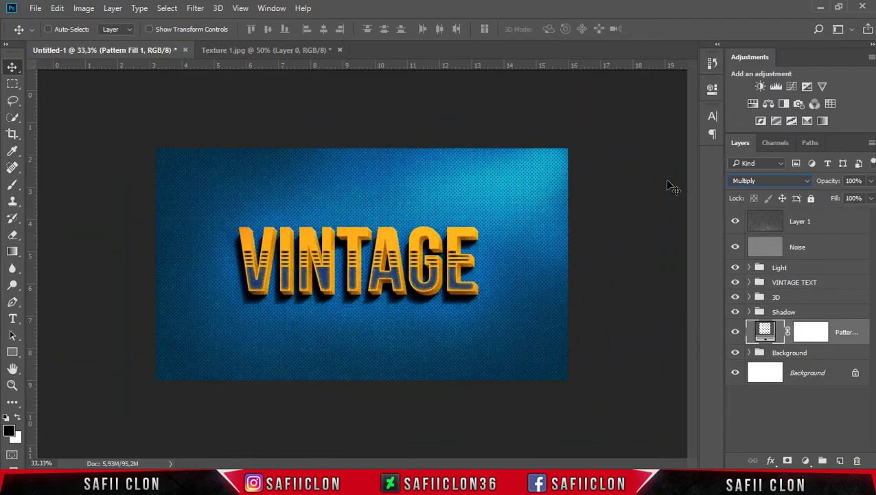
pyautogui.hotkey('ctrl', '-')
pyautogui.hotkey('ctrl', '+')
pyautogui.hotkey('ctrl', '+')
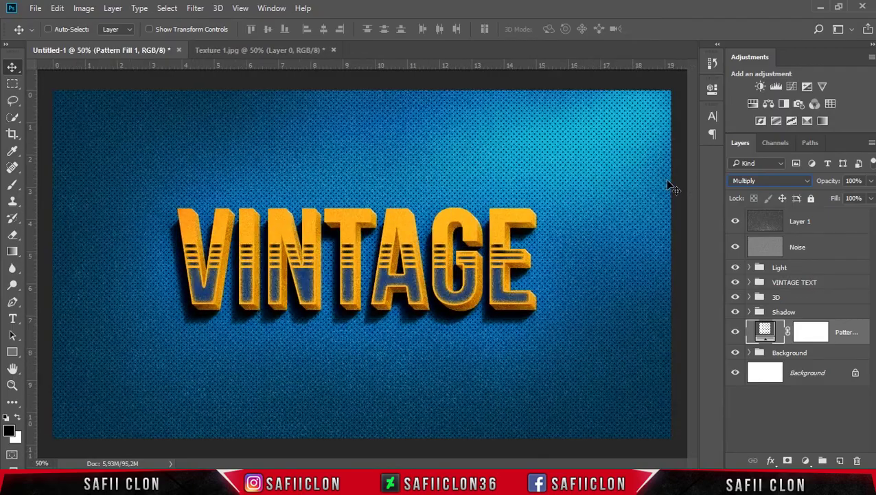
pyautogui.hotkey('ctrl', '+')
pyautogui.hotkey('ctrl', '+')
pyautogui.hotkey('ctrl', '-')
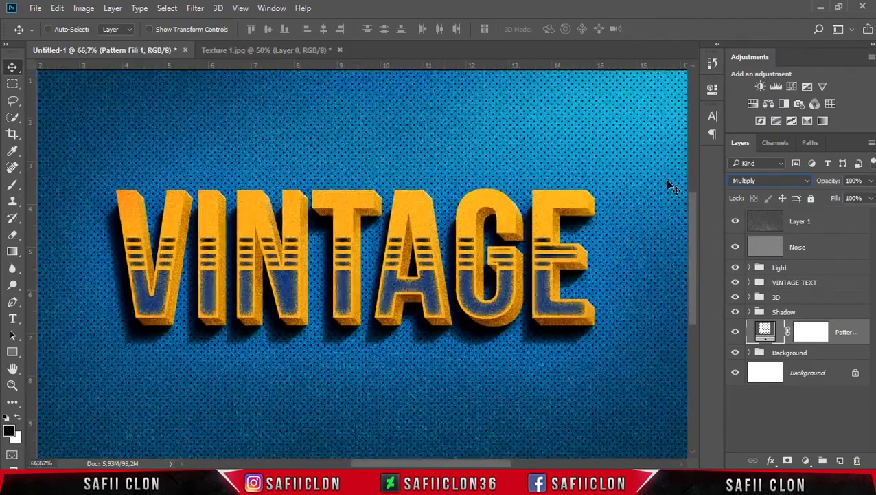
pyautogui.hotkey('ctrl', '-')
pyautogui.hotkey('ctrl', '-')
pyautogui.hotkey('ctrl', '+')
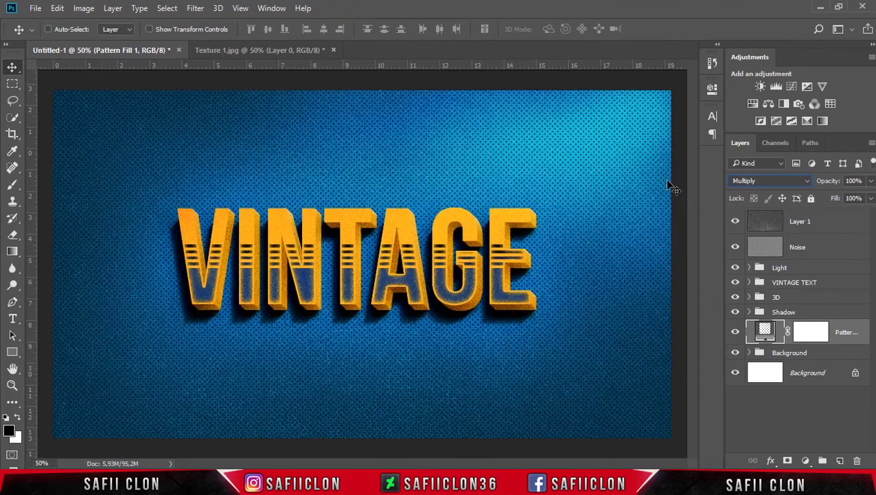
# Expand the VINTAGE TEXT group and open the VINTAGE 1 smart object's contents
pyautogui.click(845, 312)
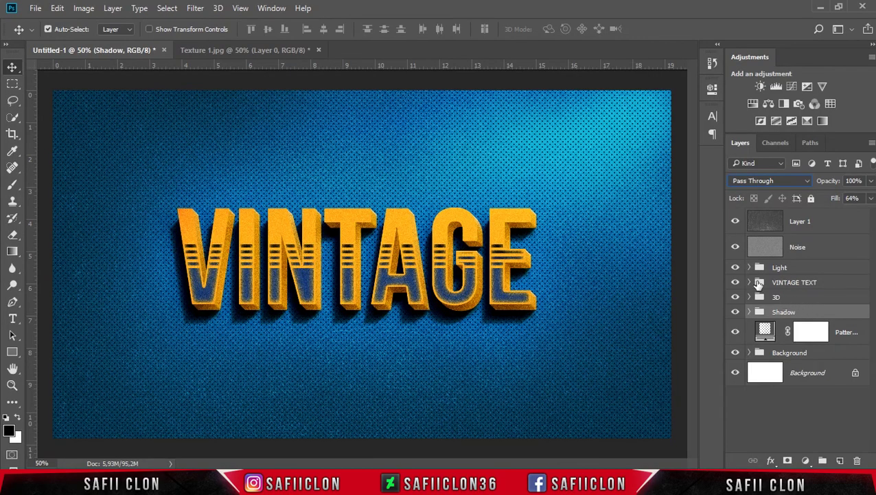
pyautogui.click(750, 283)
pyautogui.click(808, 283)
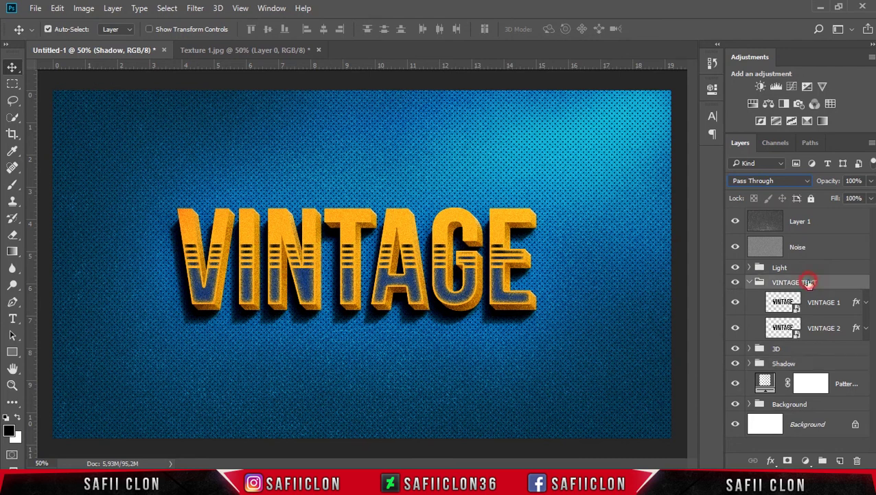
pyautogui.click(824, 307)
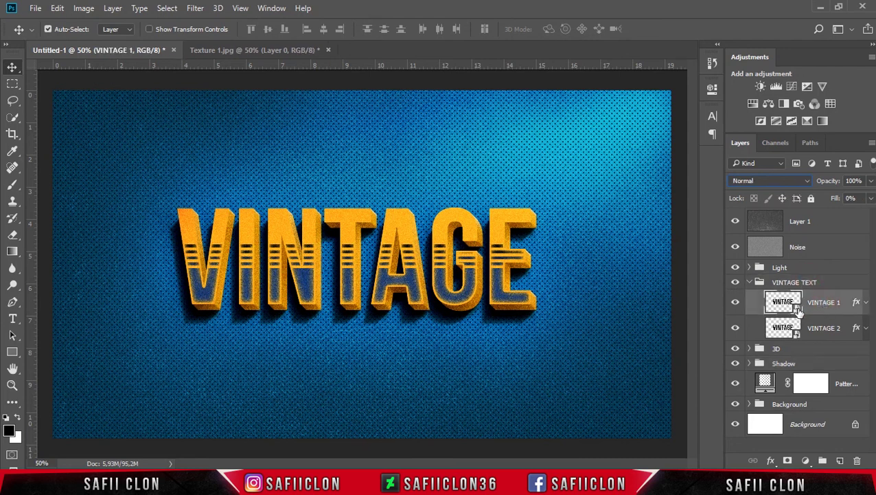
pyautogui.doubleClick(797, 309)
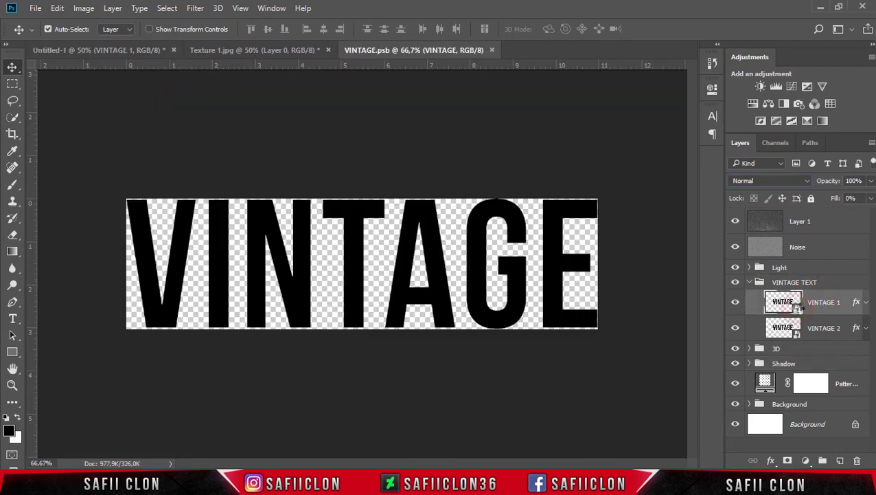
# Replace the word VINTAGE with SAFII and save the smart object
pyautogui.press('t')
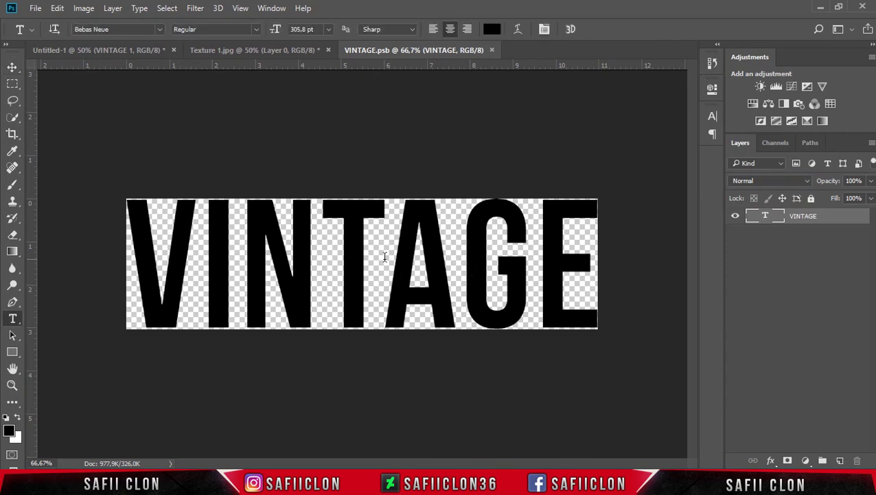
pyautogui.click(259, 249)
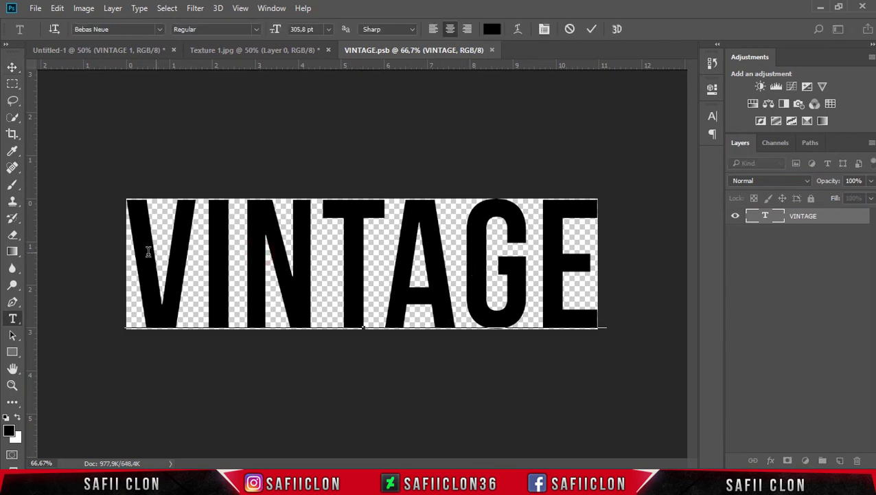
pyautogui.moveTo(138, 251); pyautogui.dragTo(576, 255)
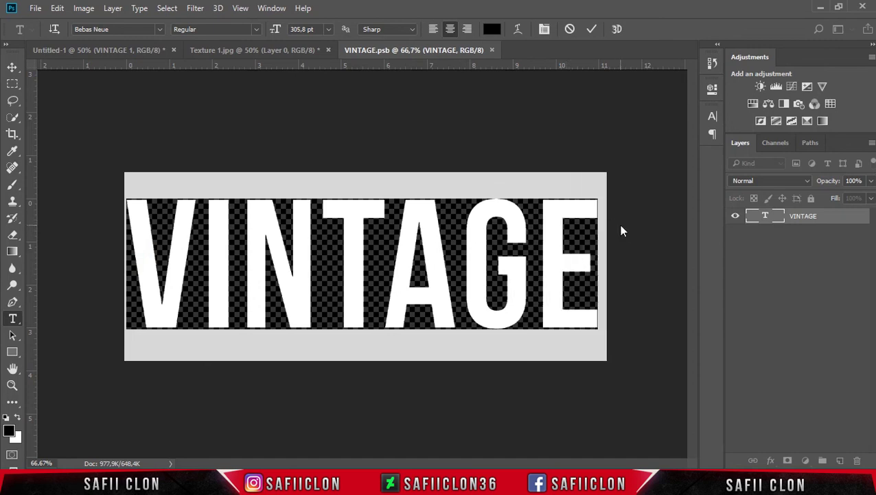
pyautogui.write('SAFII')
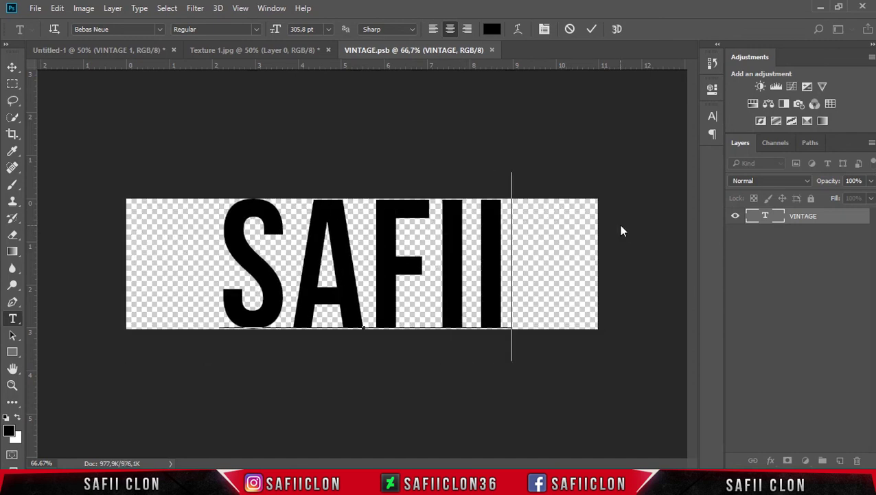
pyautogui.click(592, 29)
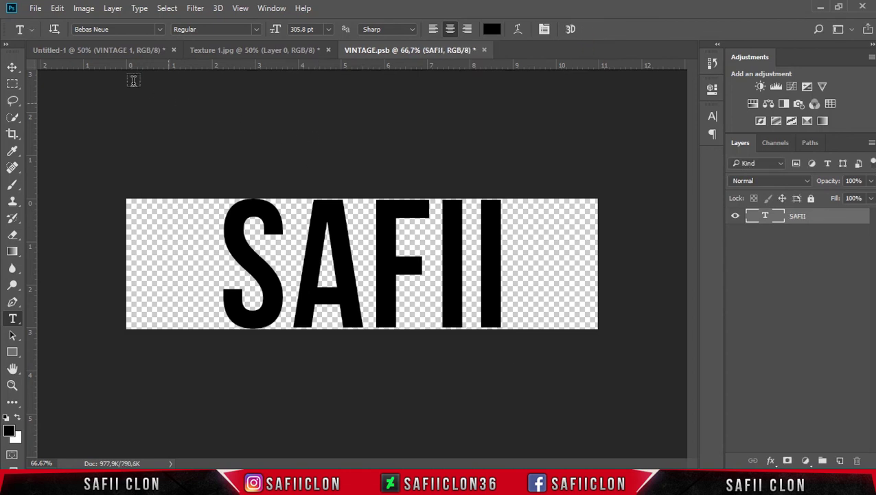
pyautogui.click(35, 8)
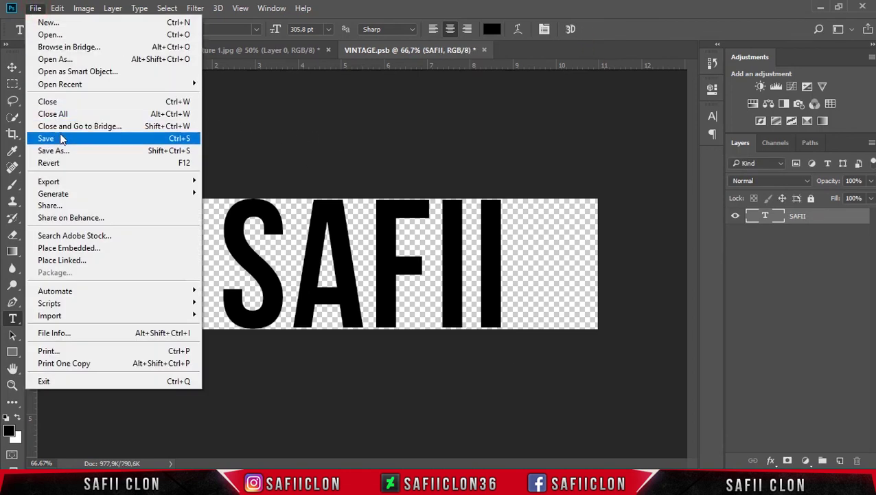
pyautogui.click(64, 140)
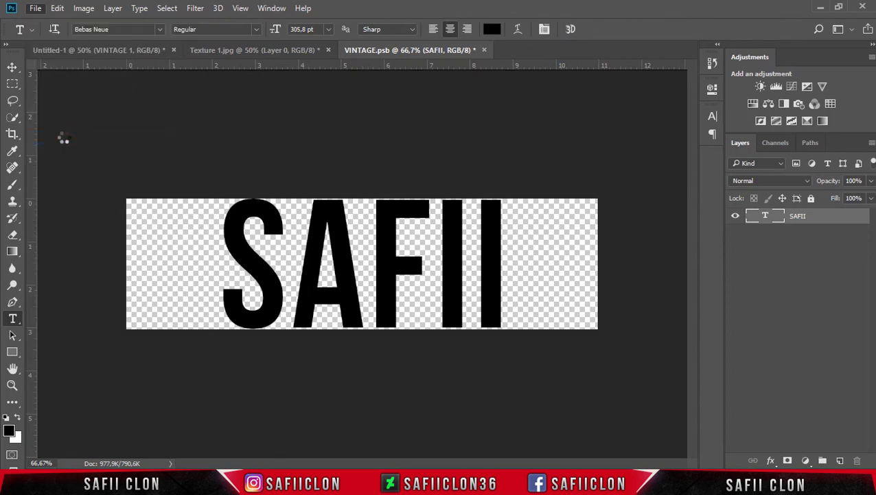
# View the Untitled-1 composition showing the SAFII update at 50% zoom
pyautogui.click(85, 51)
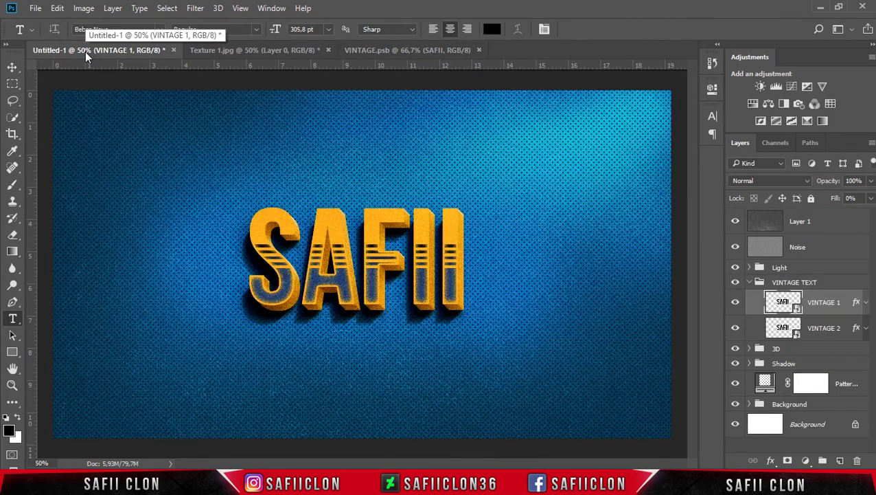
pyautogui.hotkey('ctrl', '-')
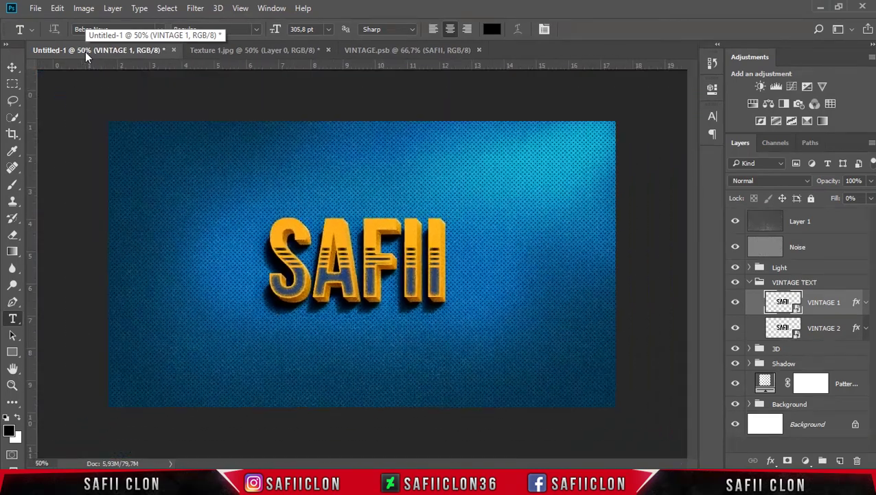
pyautogui.hotkey('ctrl', '+')
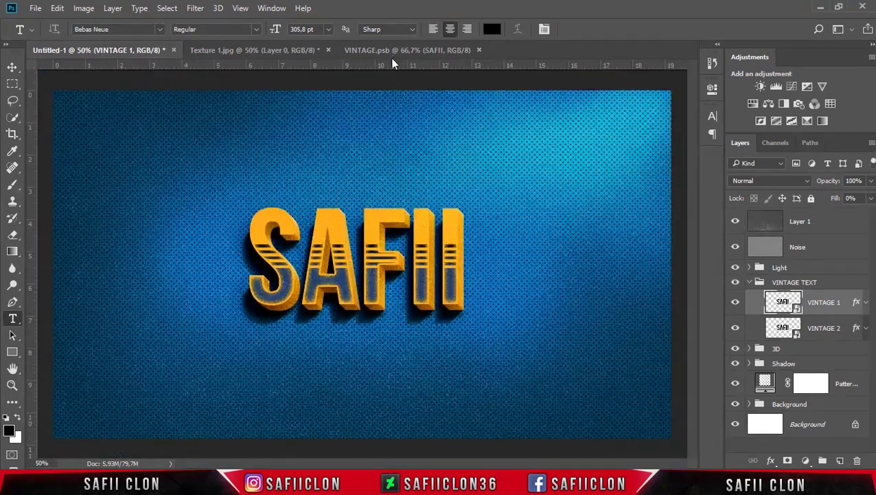
# In VINTAGE.psb, replace the text with TEXT and save the smart object
pyautogui.click(392, 54)
pyautogui.click(374, 237)
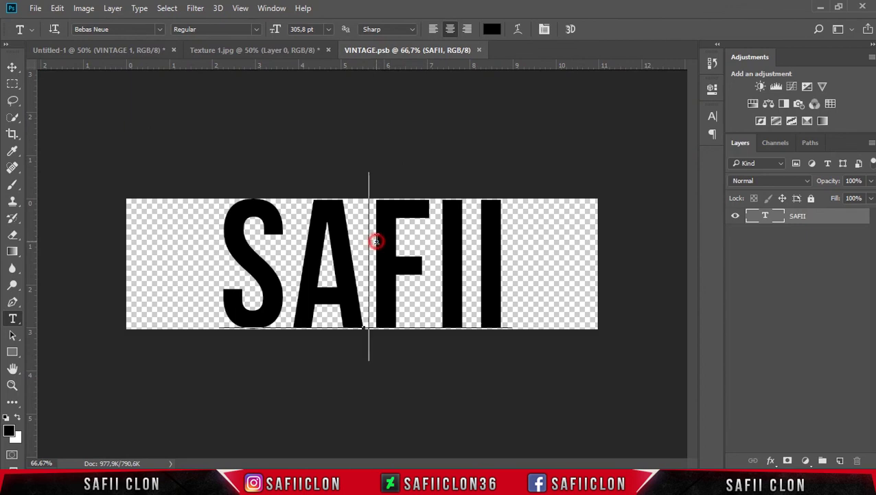
pyautogui.hotkey('ctrl', 'a')
pyautogui.write('TEXT')
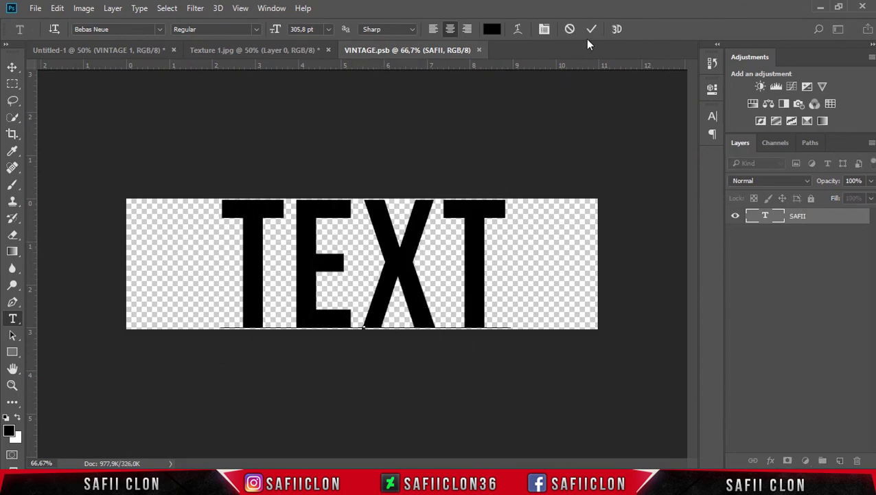
pyautogui.click(591, 31)
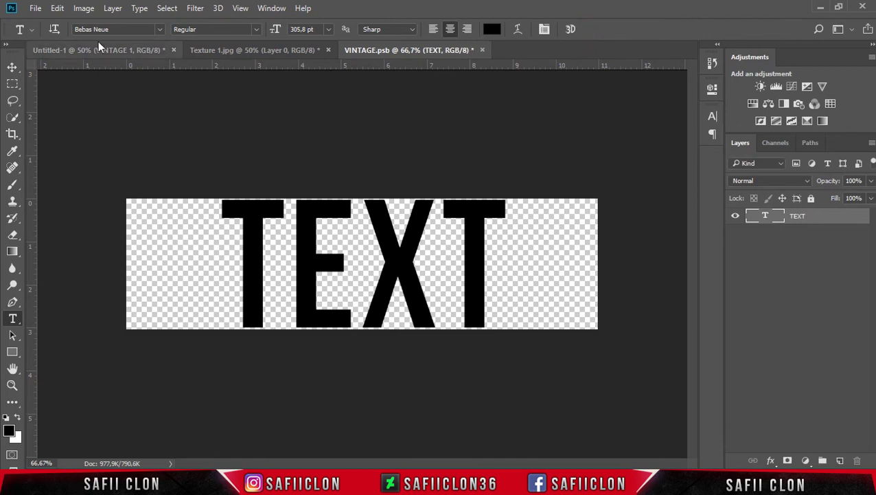
pyautogui.click(35, 8)
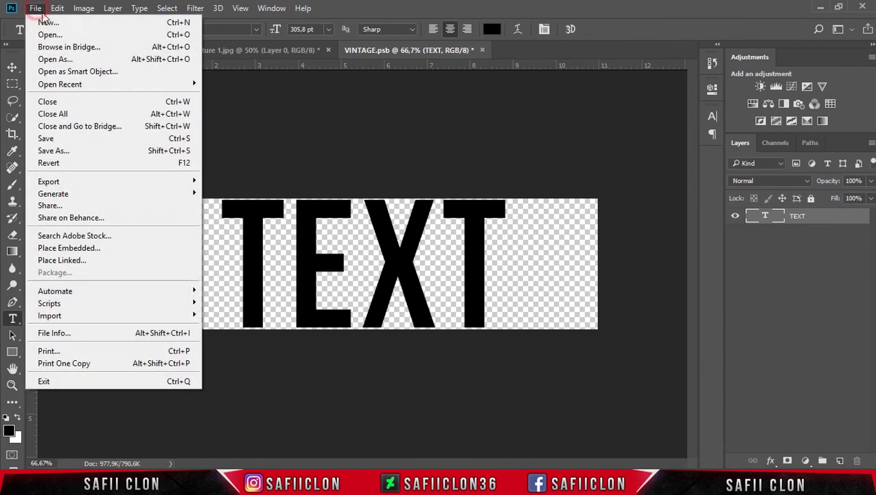
pyautogui.click(69, 141)
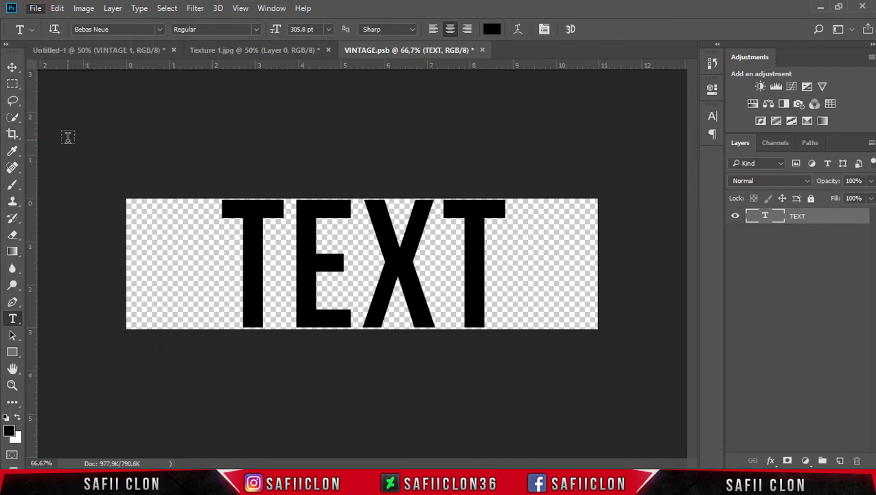
# Return to Untitled-1 to review the lettering now reading TEXT
pyautogui.click(92, 50)
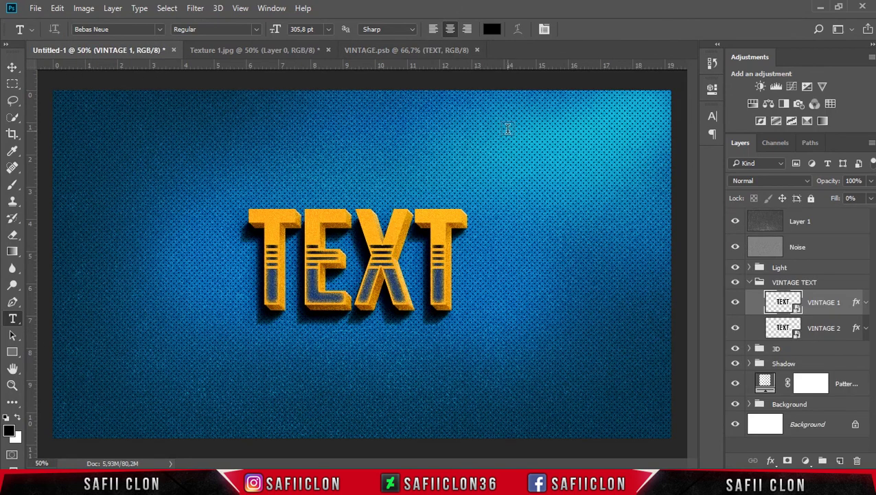
pyautogui.hotkey('ctrl', '-')
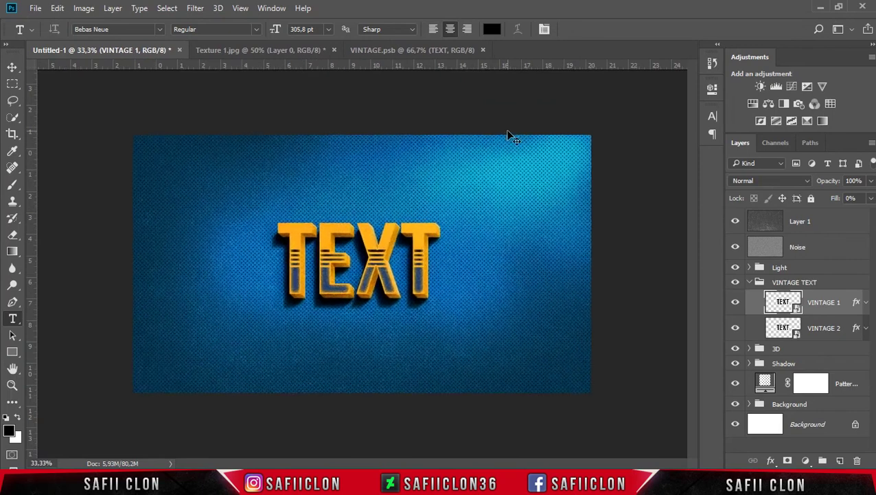
pyautogui.hotkey('ctrl', '+')
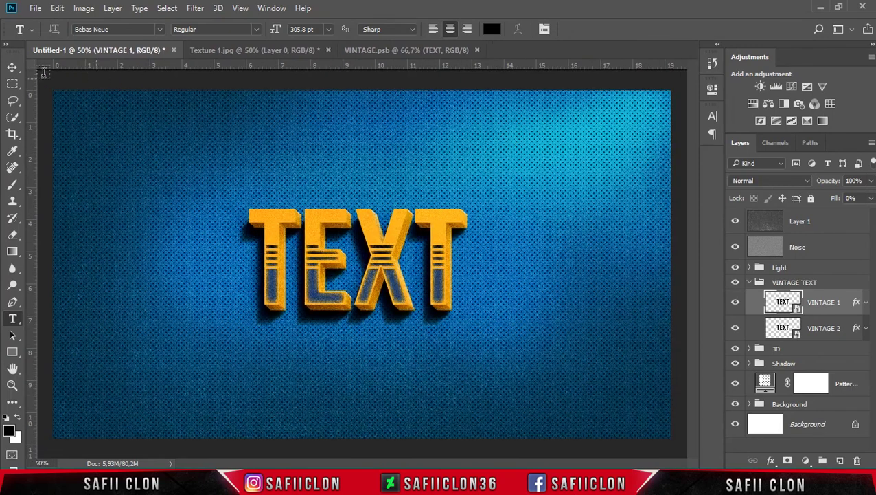
pyautogui.click(12, 66)
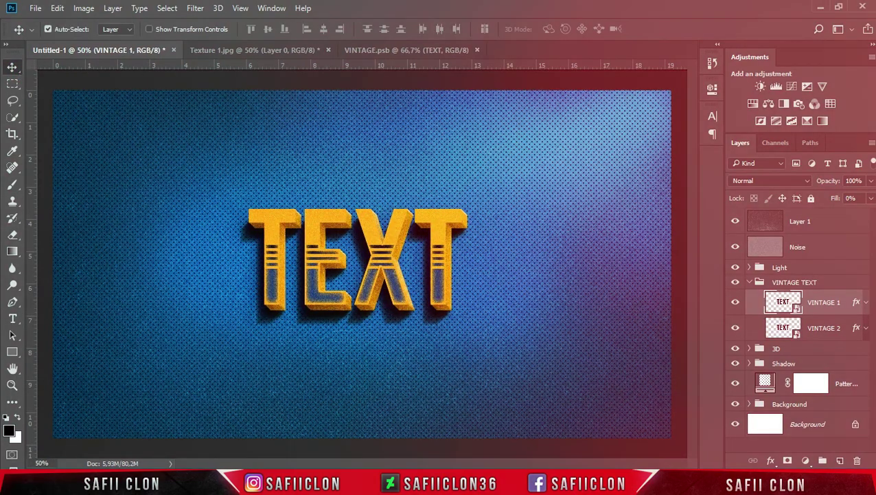